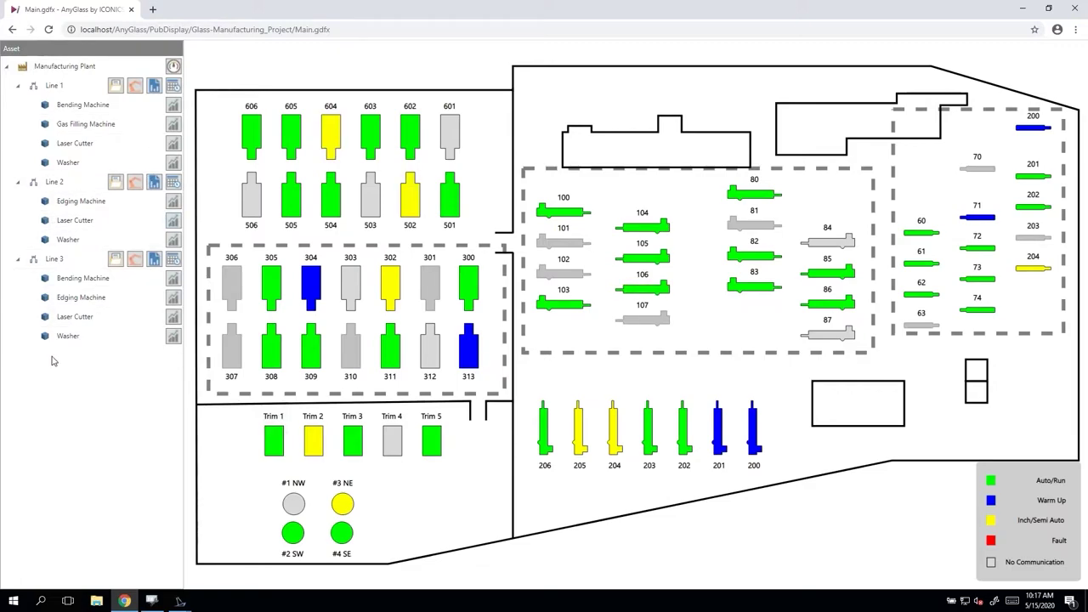
- Zoom AnyGlass to Line 1, then load Line 1's production charts and the plant's 2019 production charts
mouse_move(468, 337)
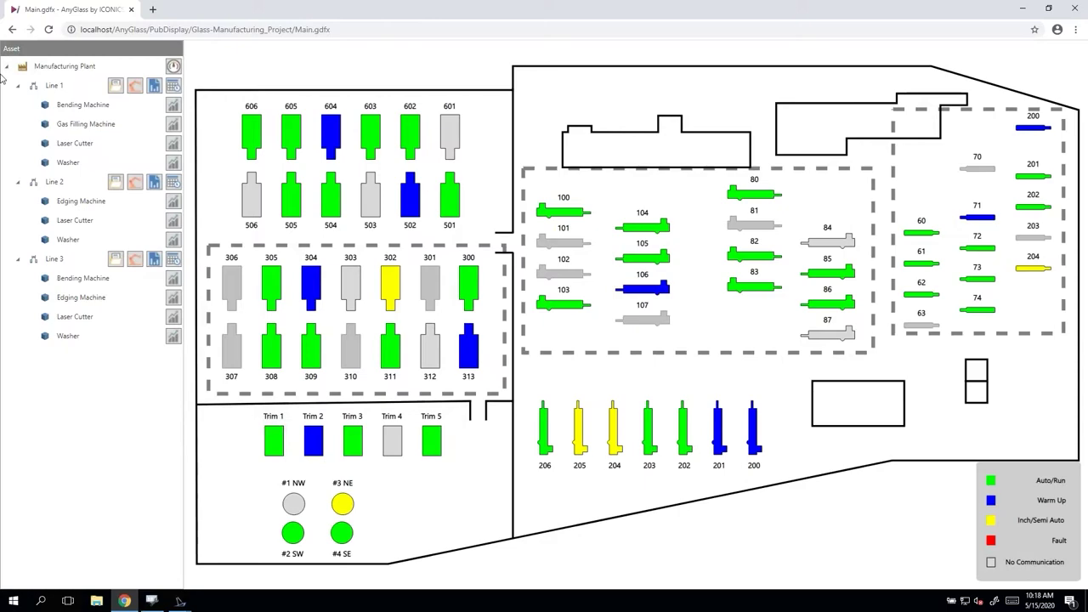
left_click(53, 87)
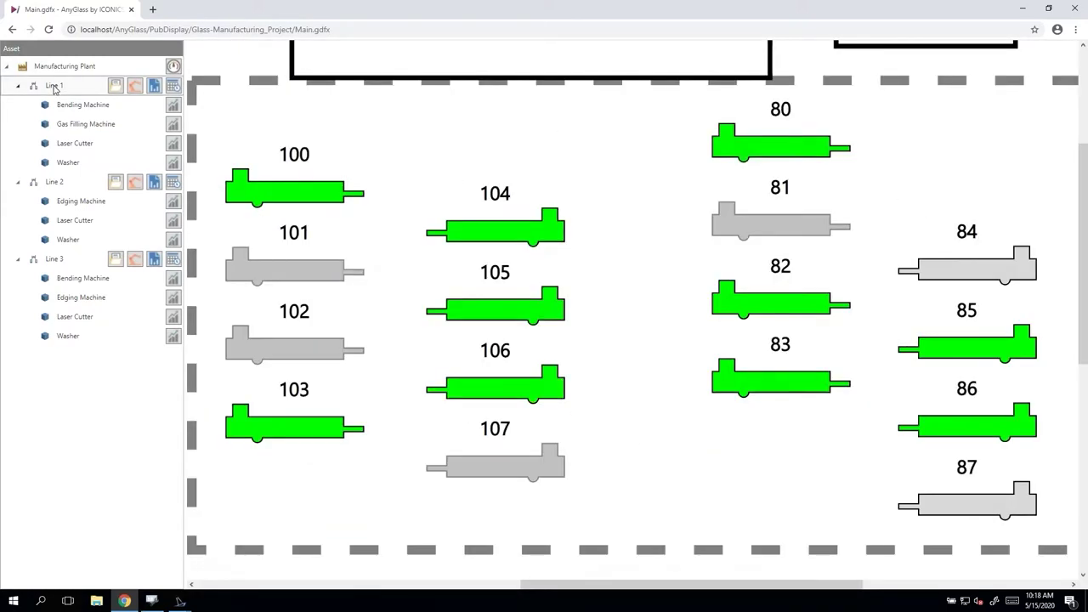
left_click(137, 89)
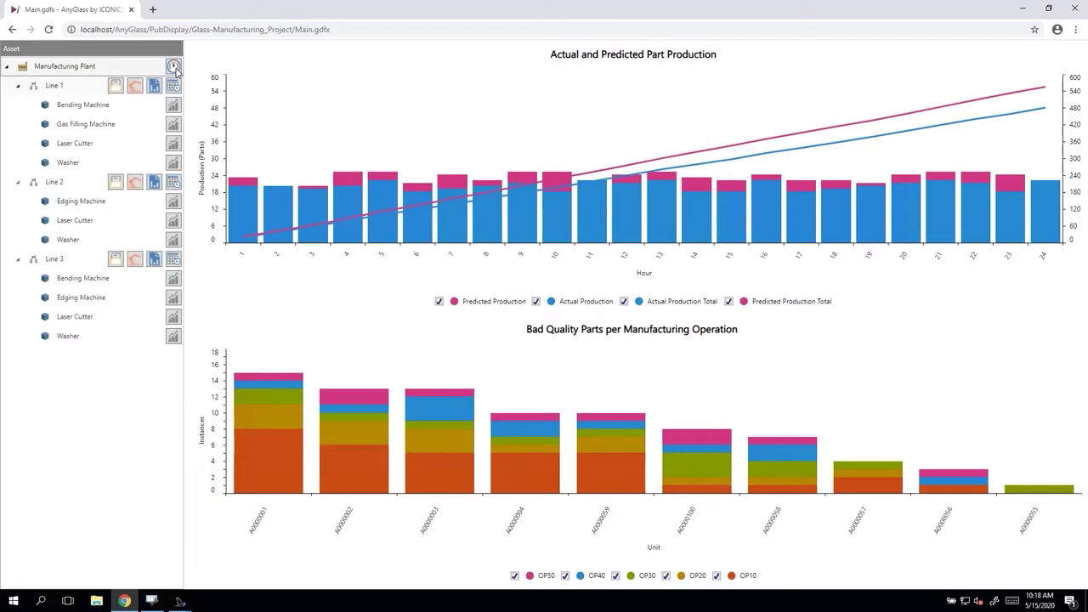
left_click(174, 69)
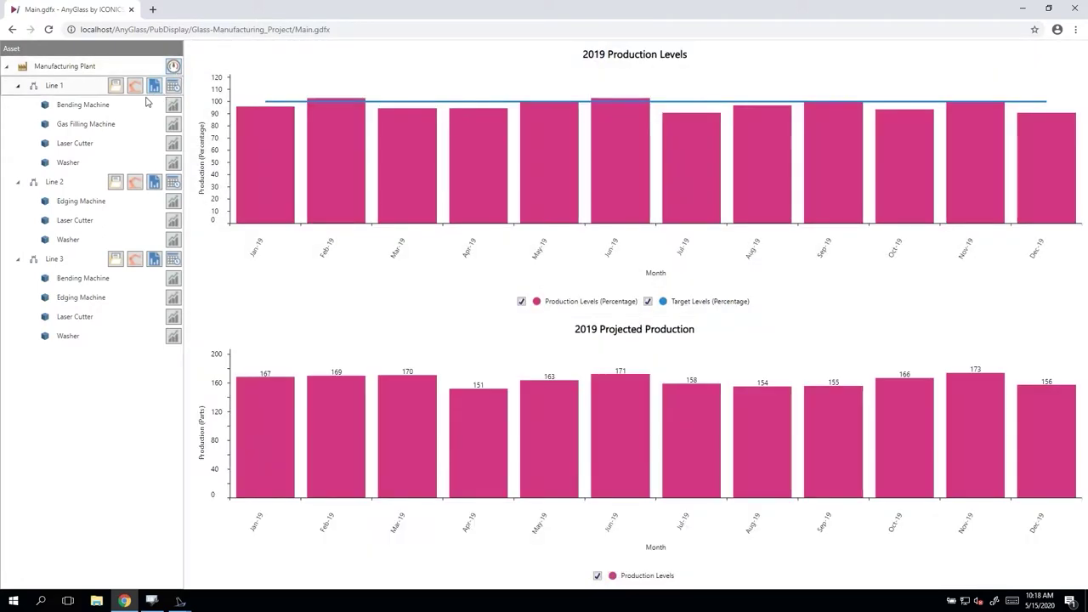
- Load Line 2's part production charts and Laser Cutter KPI dashboard, then zoom to Line 3 machines
left_click(136, 187)
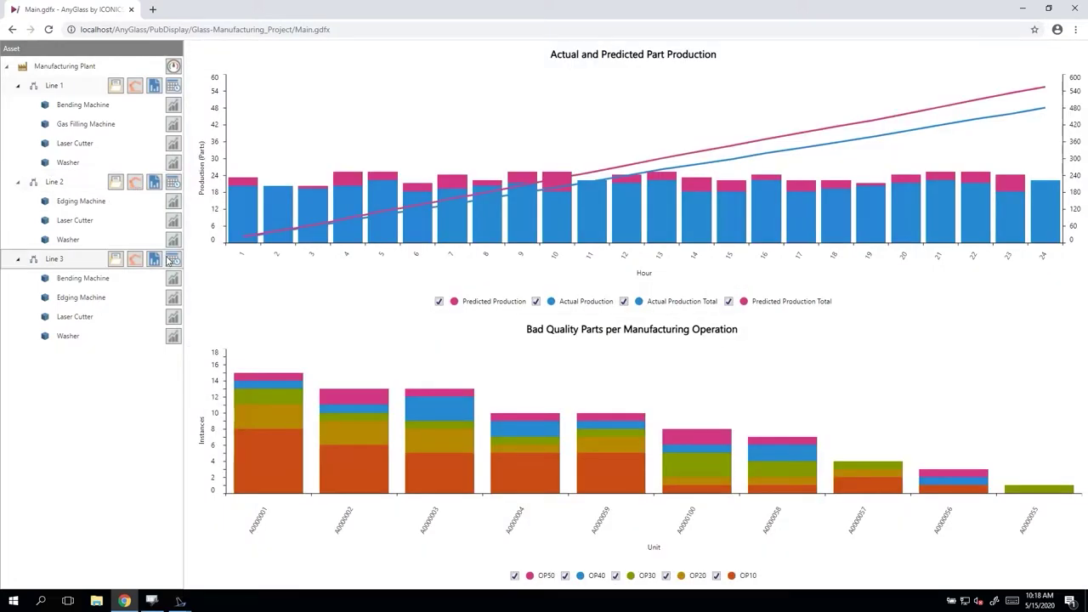
left_click(174, 222)
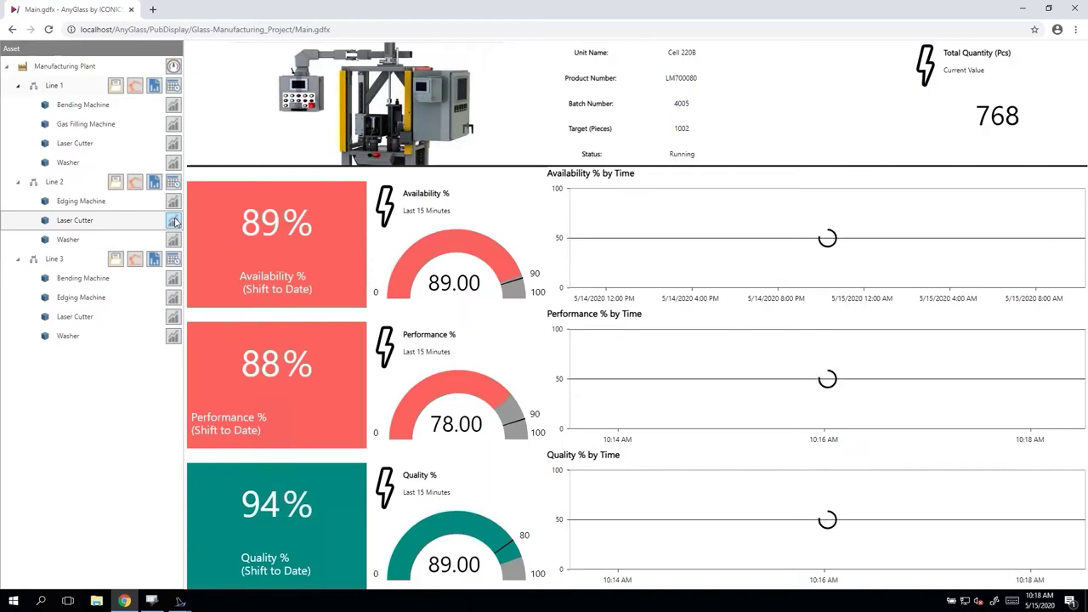
left_click(61, 185)
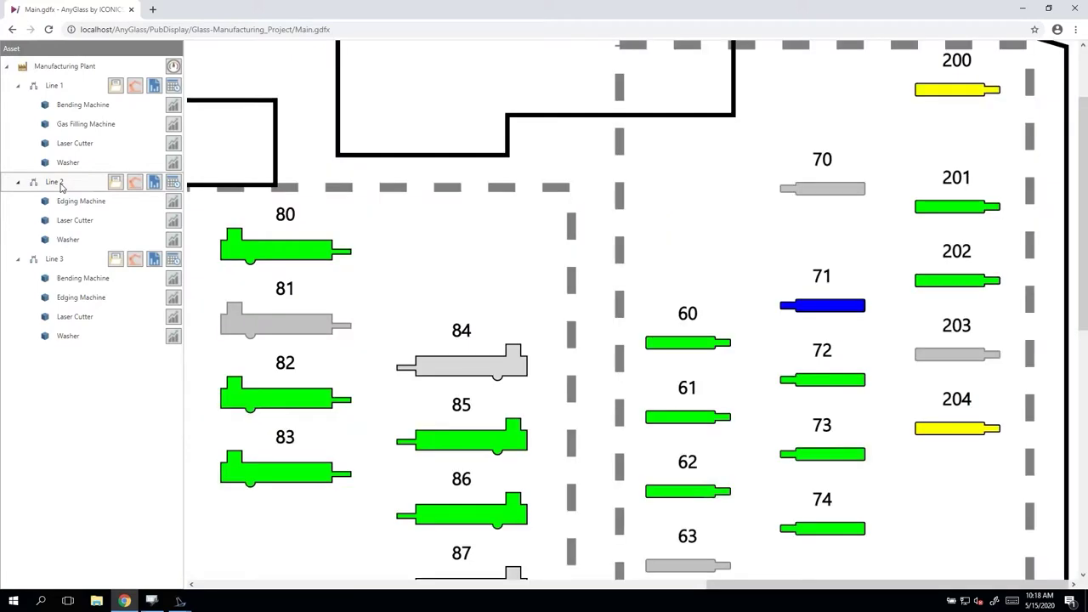
left_click(63, 262)
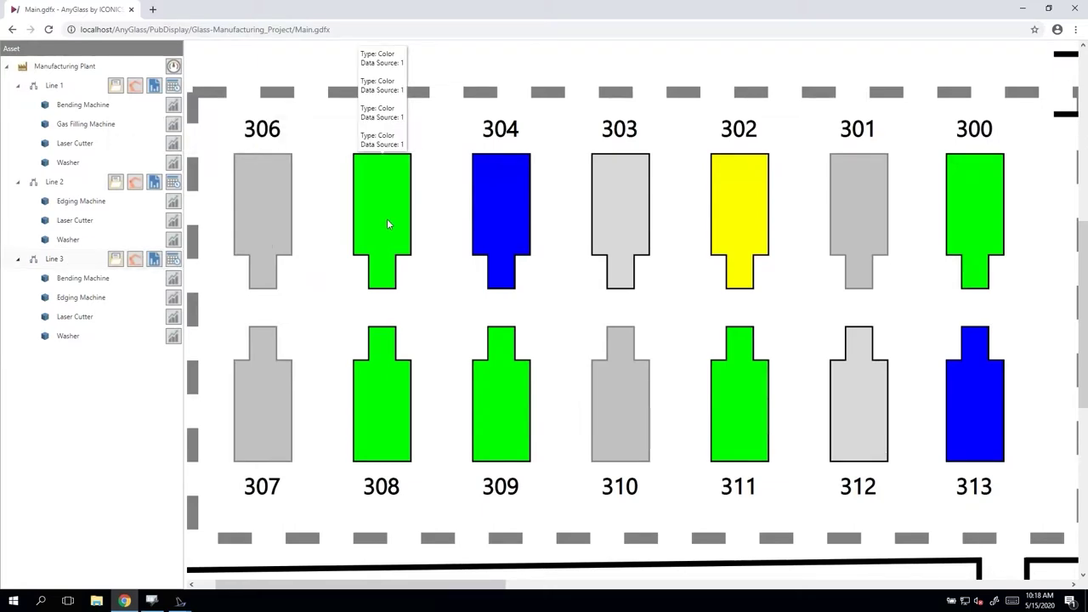
- In GraphWorX64, select the embedded GraphWorX64 Viewer and highlight its CommandingName value MainViewer
mouse_move(180, 601)
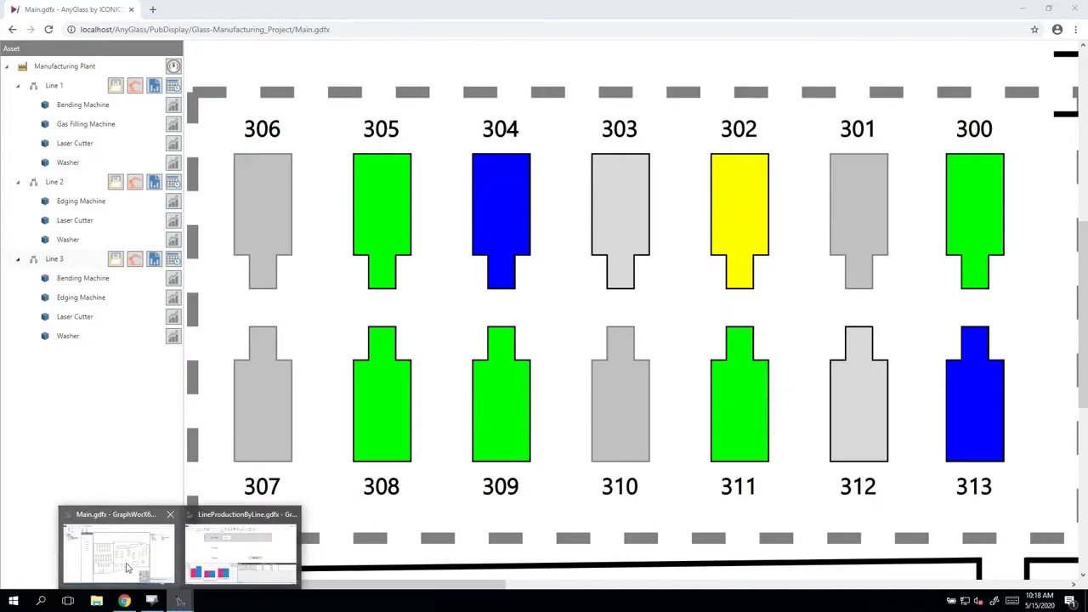
left_click(126, 564)
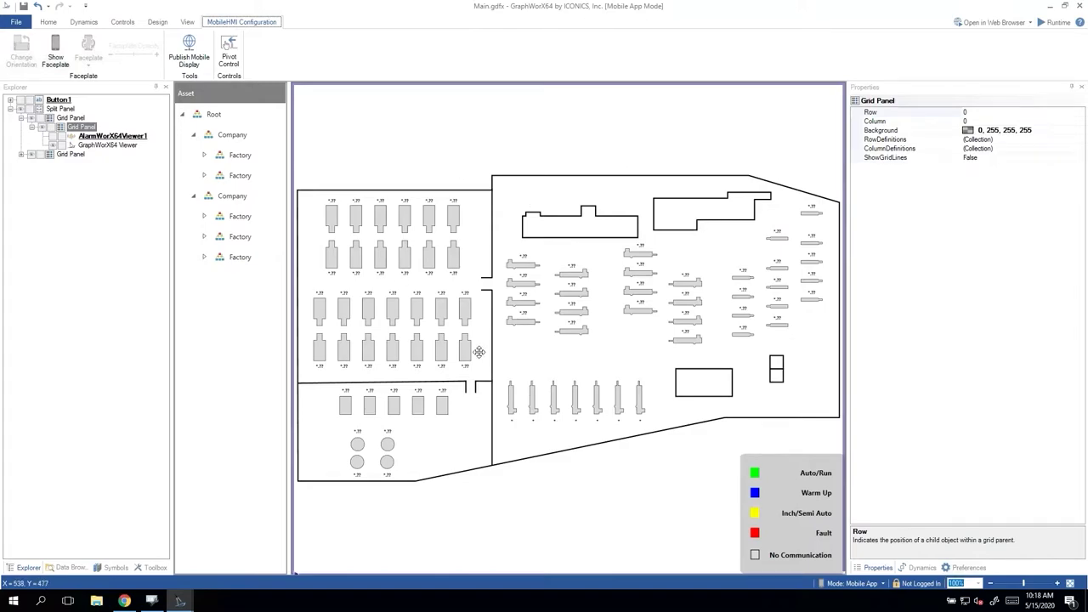
left_click(111, 146)
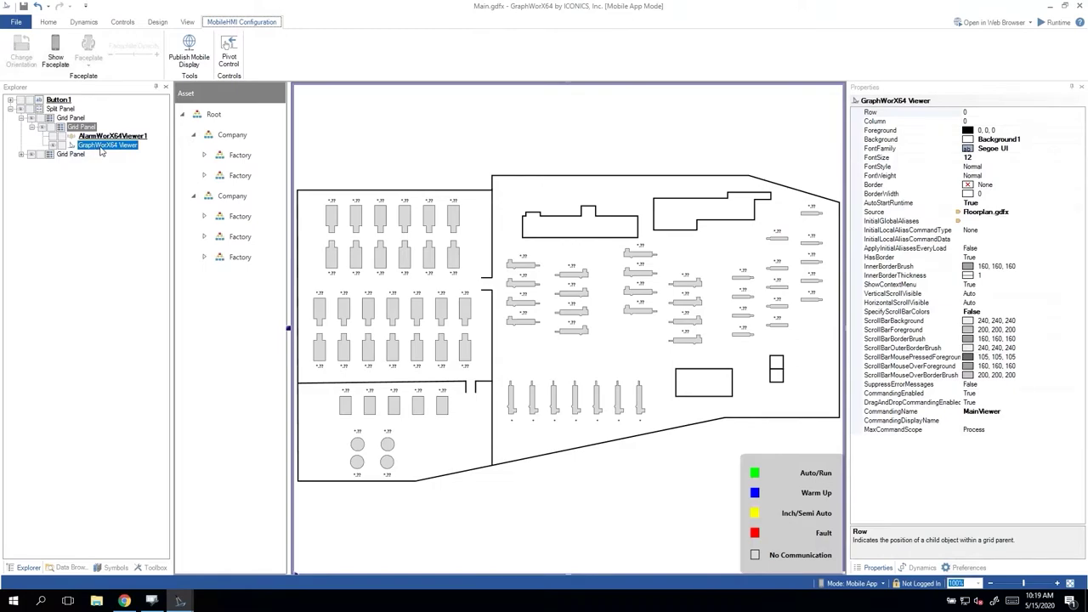
left_click(907, 413)
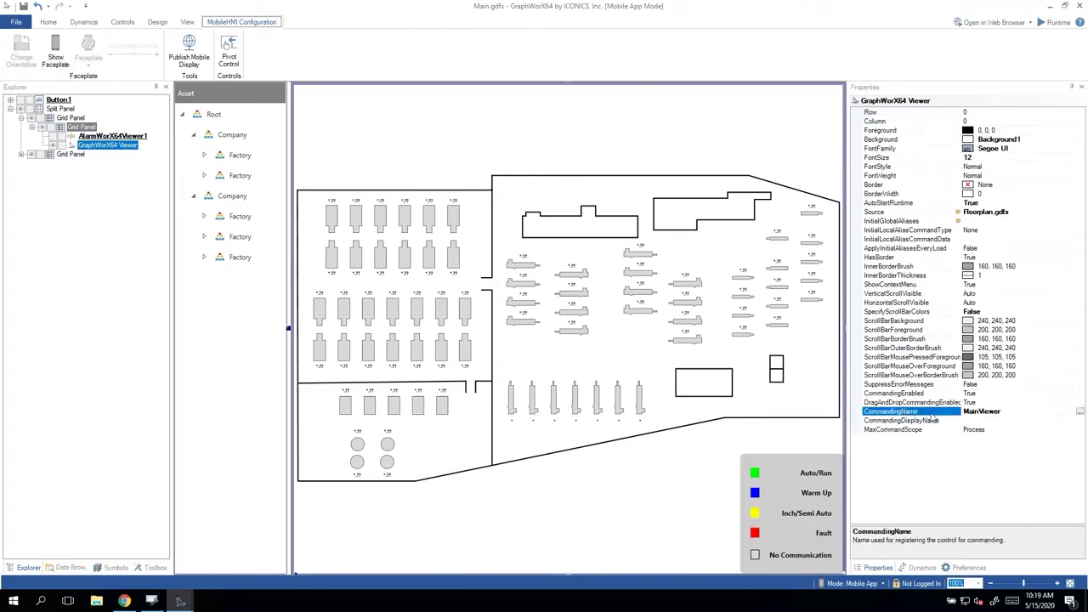
left_click(994, 412)
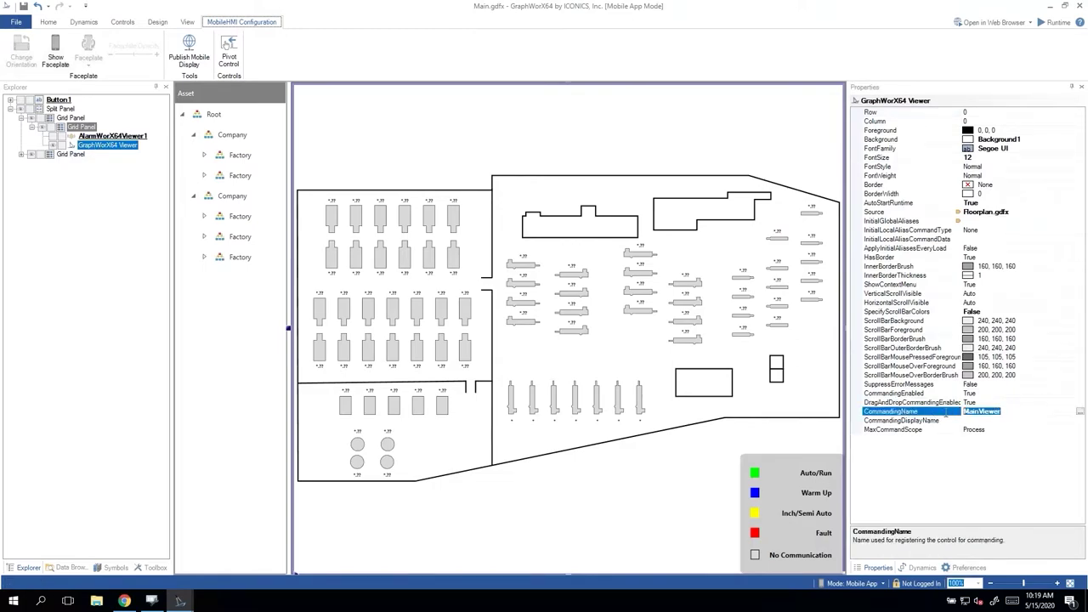
left_click(1019, 413)
left_click_drag(1015, 414, 941, 415)
- Open Manufacturing Plant's Load Overview Floorplan command in Workbench's Commands tab
left_click(152, 601)
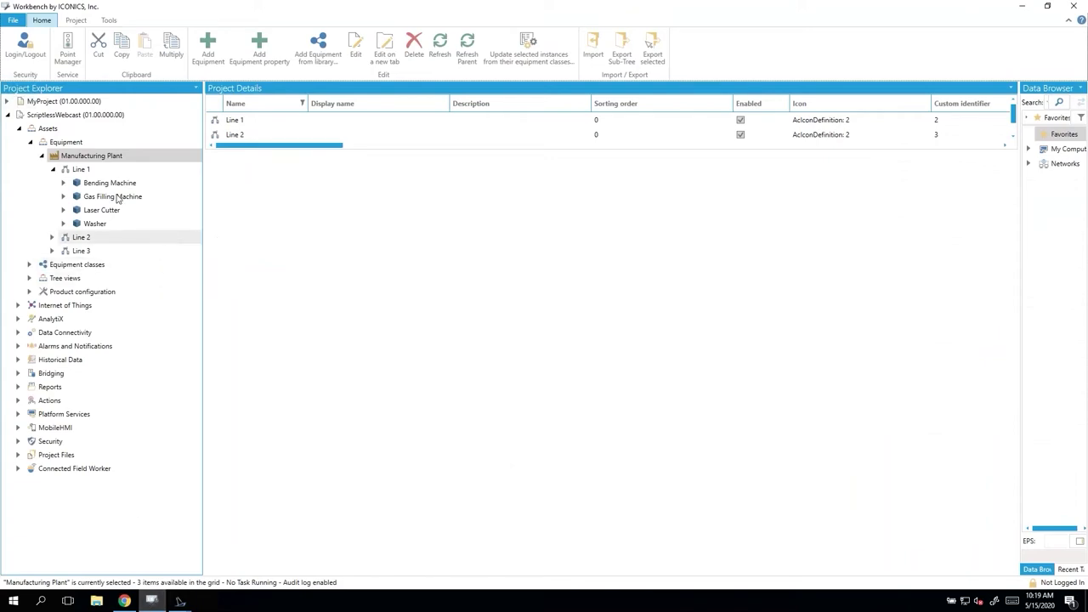
left_click(77, 161)
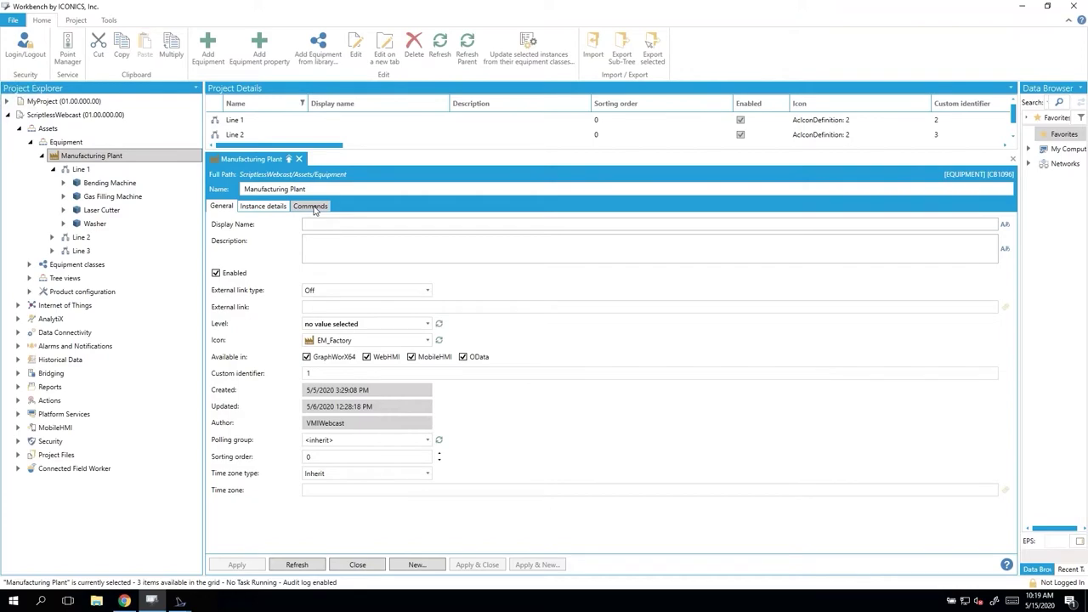
left_click(312, 207)
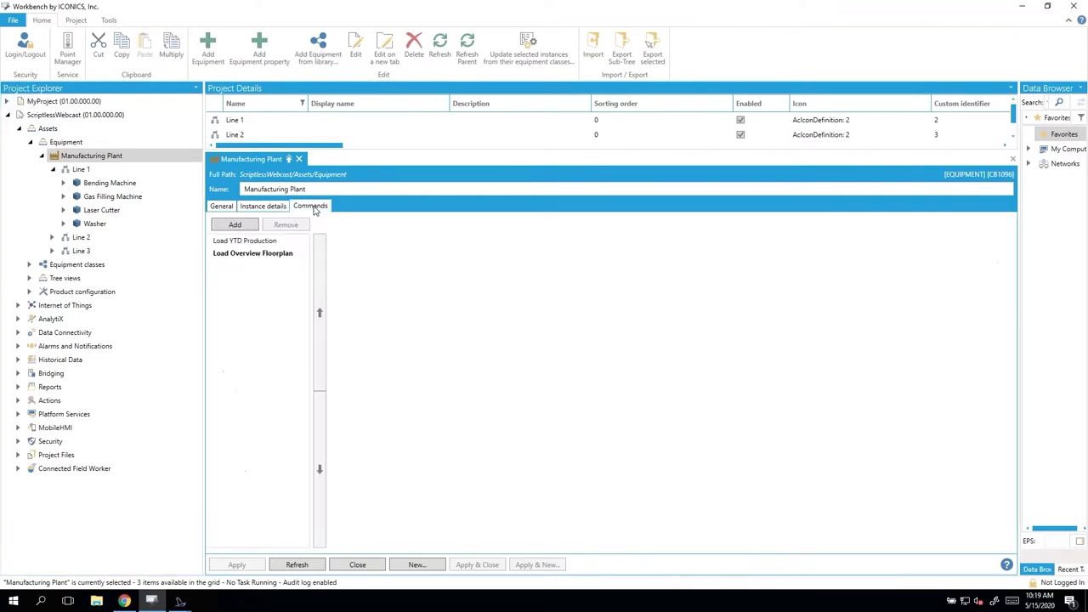
left_click(244, 258)
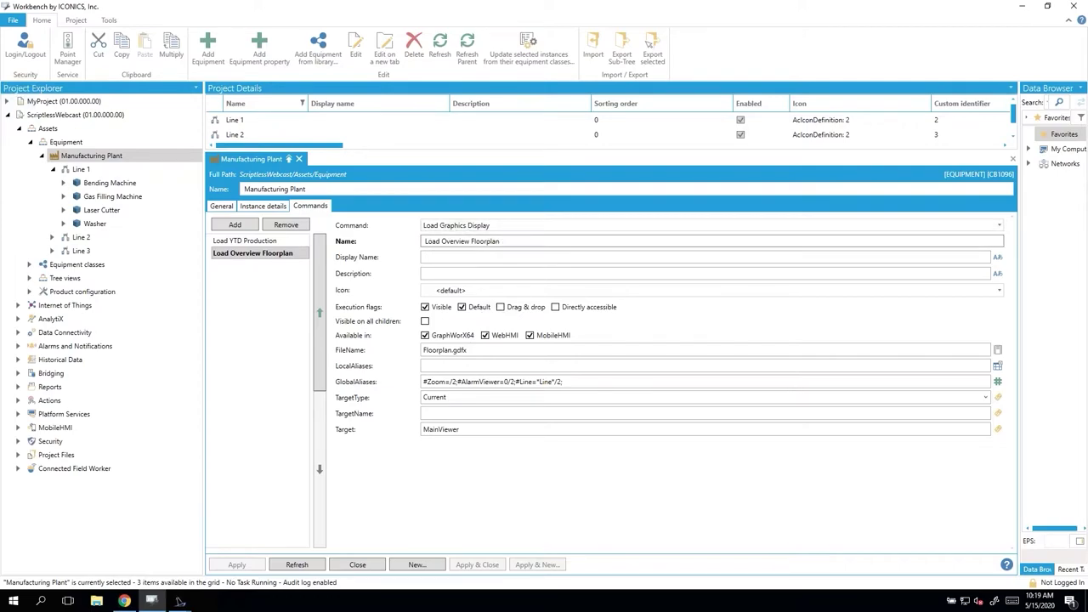
- Review FileName Floorplan.gdfx, the Zoom/AlarmViewer/Line global aliases and Target MainViewer, then return to AnyGlass
left_click(495, 353)
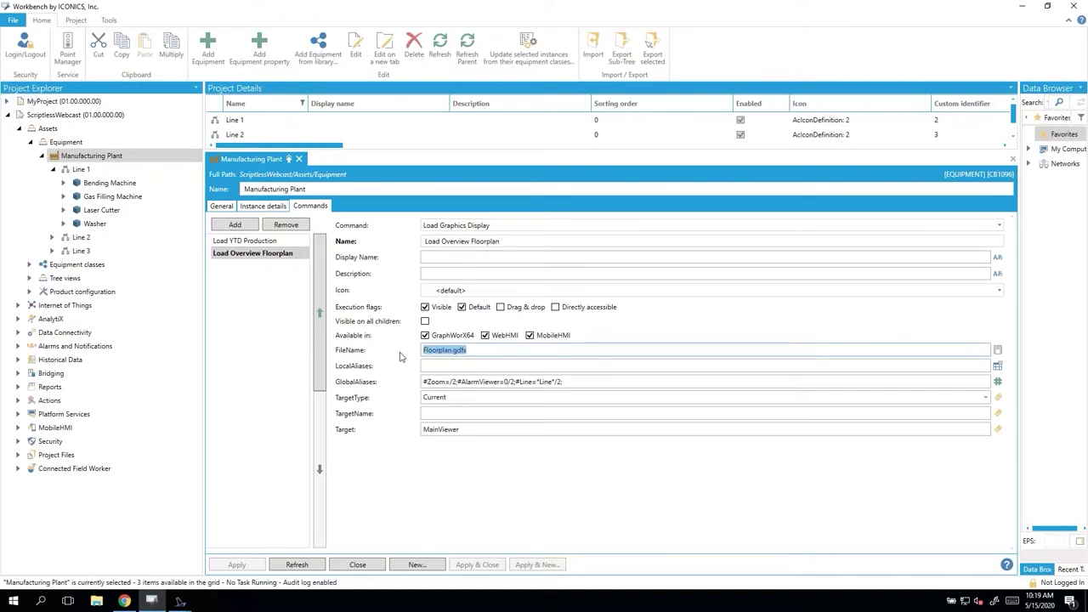
left_click(482, 351)
left_click_drag(578, 382, 408, 386)
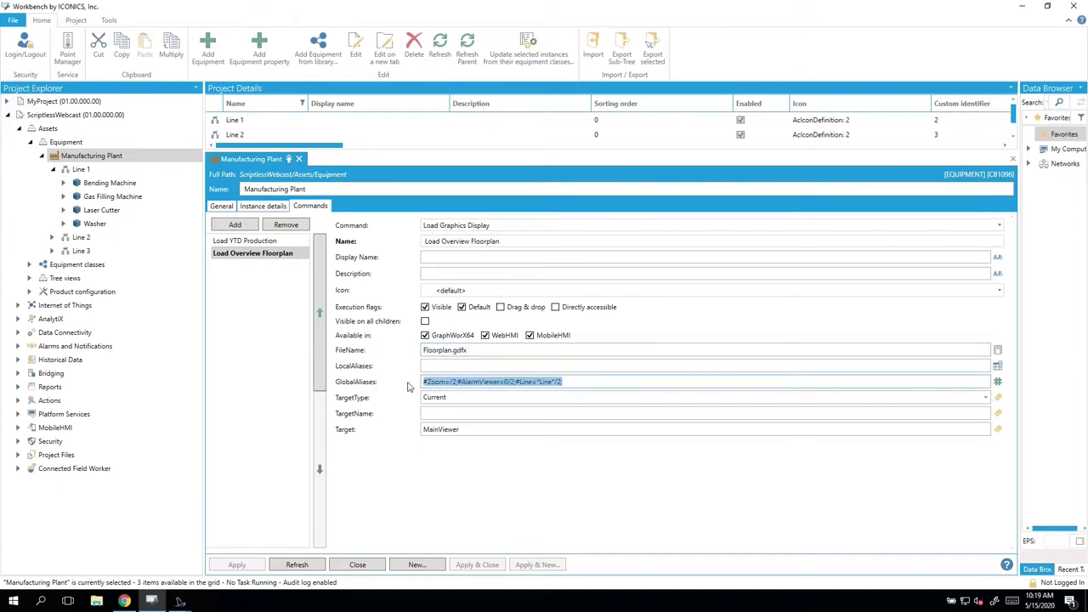
left_click(998, 382)
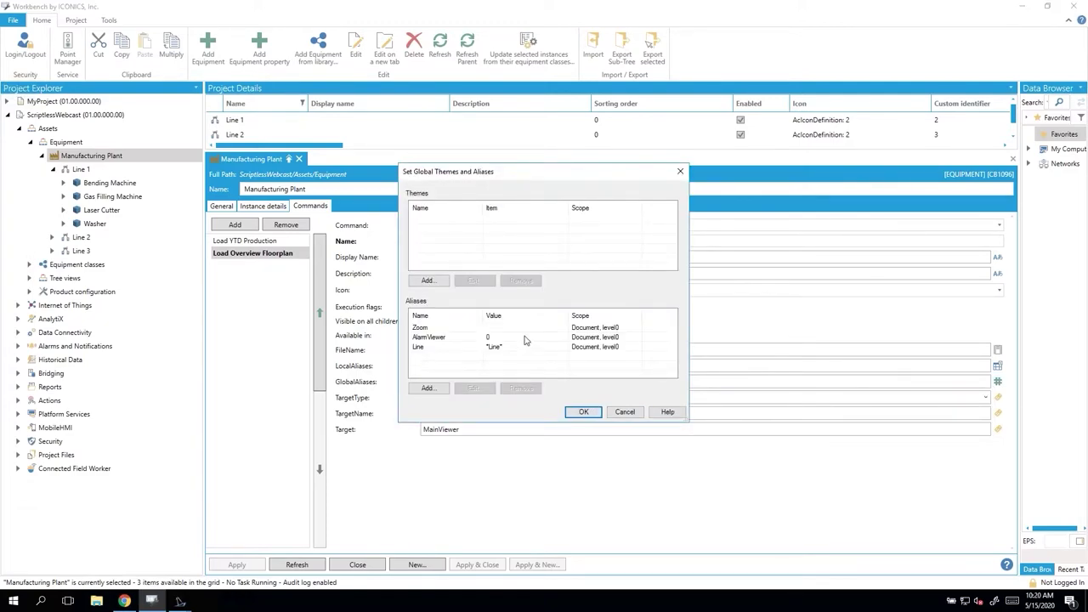
left_click(626, 413)
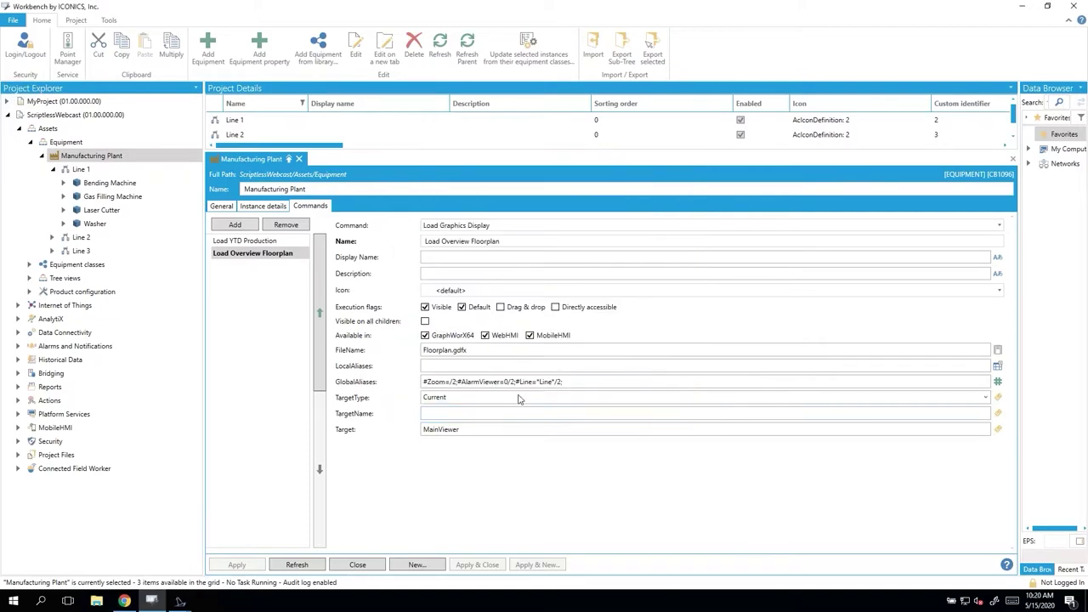
left_click_drag(482, 429, 392, 432)
left_click(468, 429)
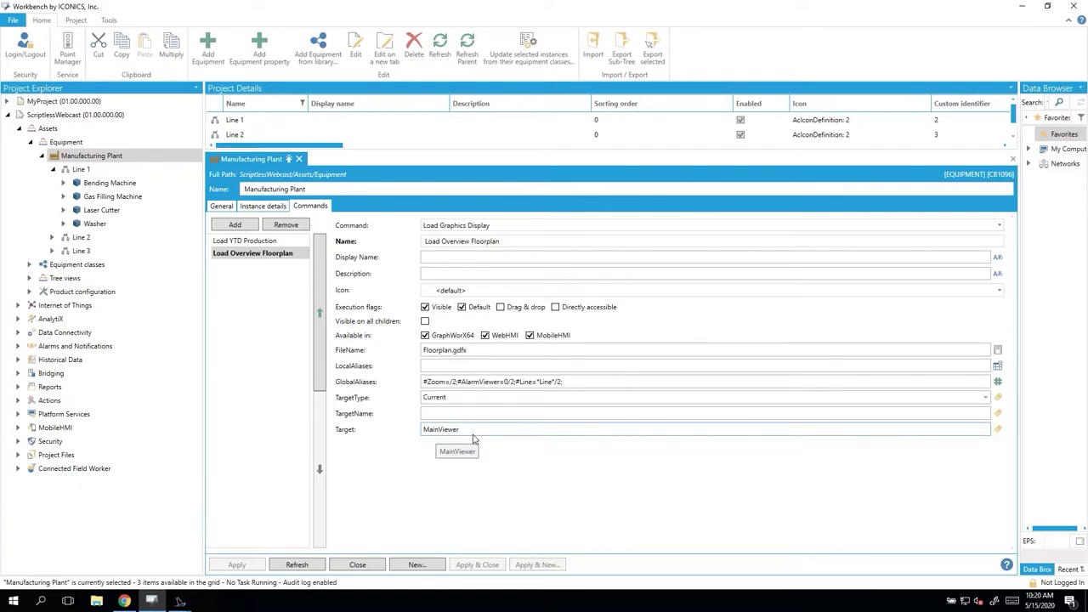
left_click(124, 601)
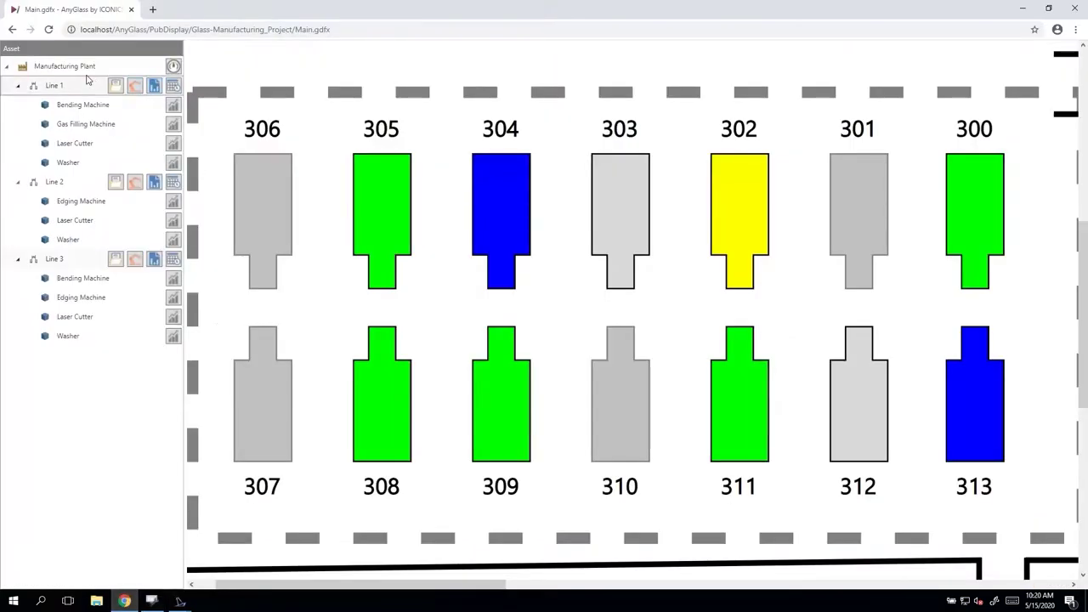
- Reload the full plant overview floor plan in AnyGlass, then return to Workbench
left_click(79, 72)
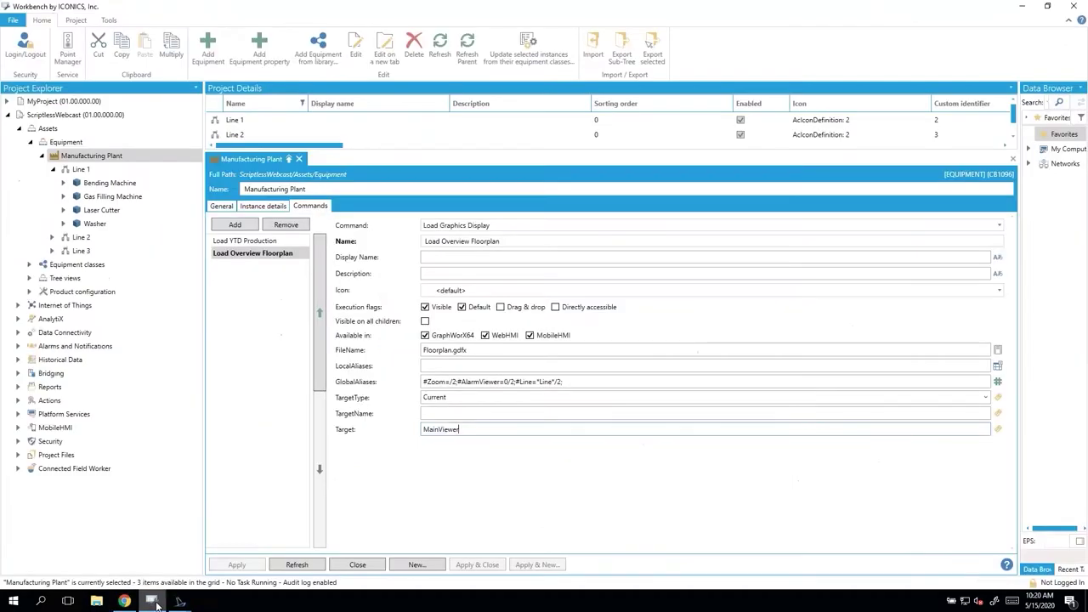
left_click(152, 601)
- Add a directly accessible Load Graphics Display command 'Load Production by Line' with the Advanced Topics icon
left_click(239, 227)
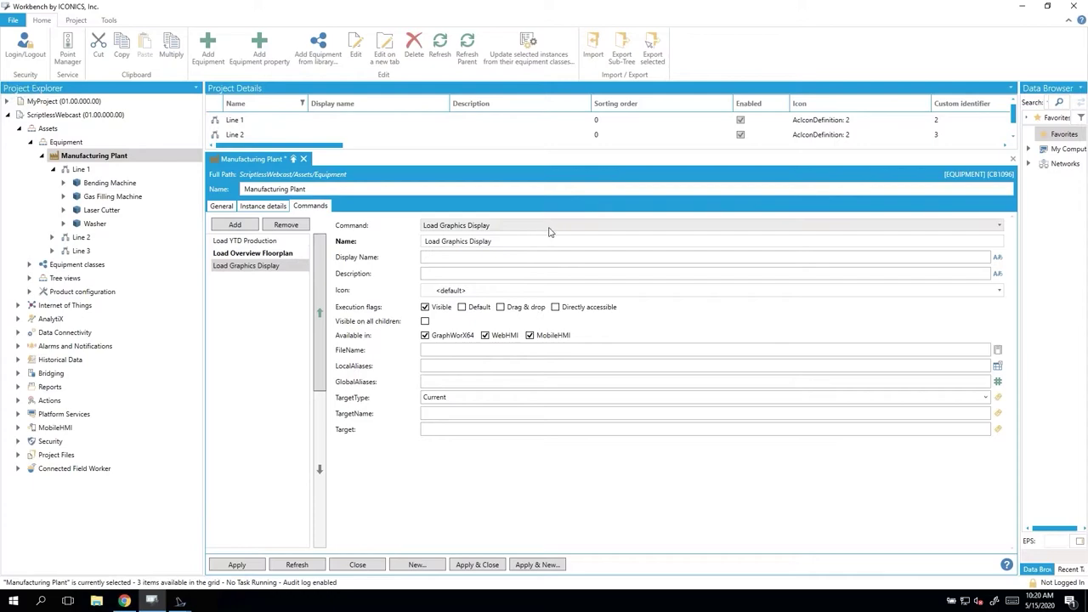
left_click(513, 227)
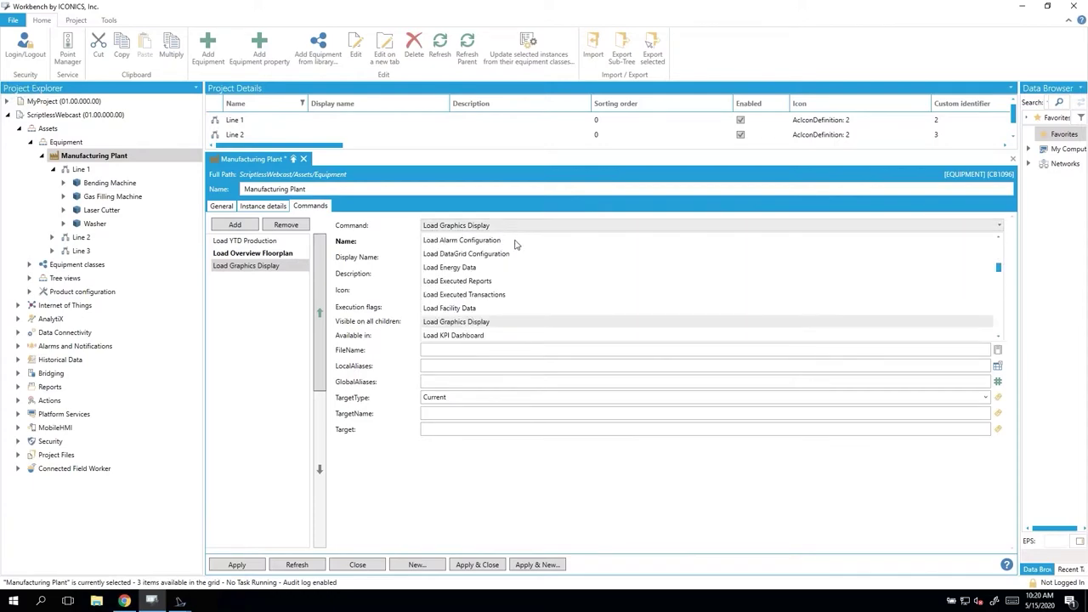
scroll(517, 255, "down", 10)
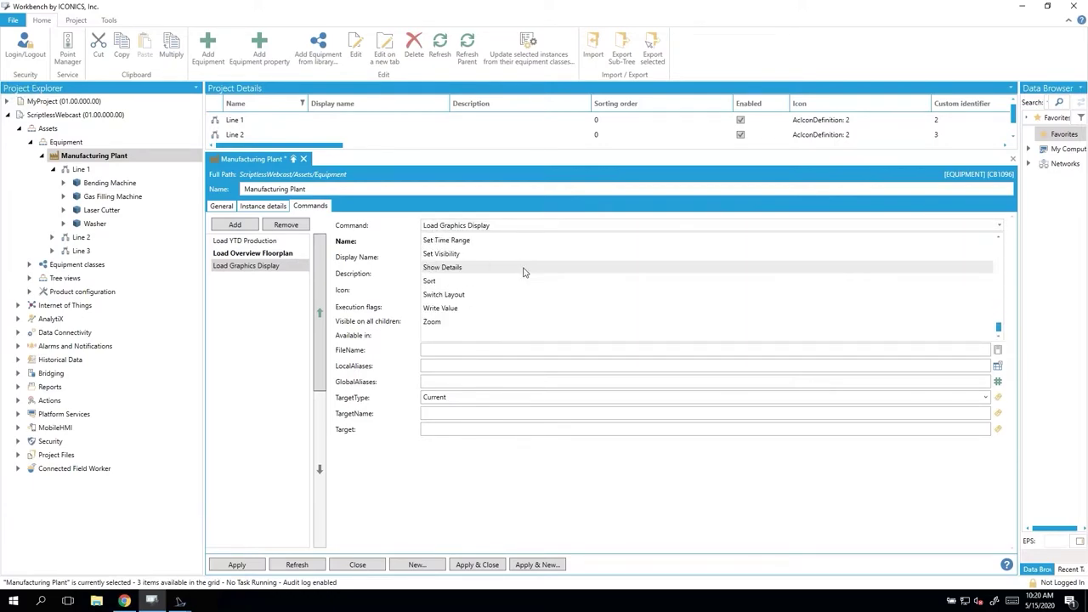
scroll(522, 272, "down", 1)
scroll(525, 275, "up", 7)
scroll(527, 277, "up", 10)
left_click(375, 223)
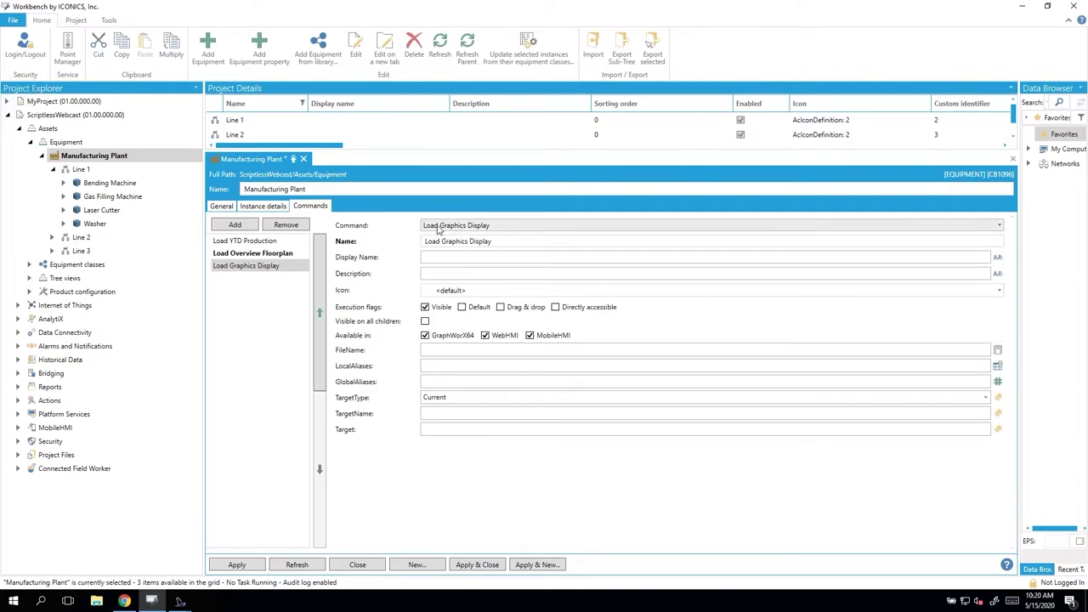
left_click_drag(499, 241, 371, 241)
type("Load ")
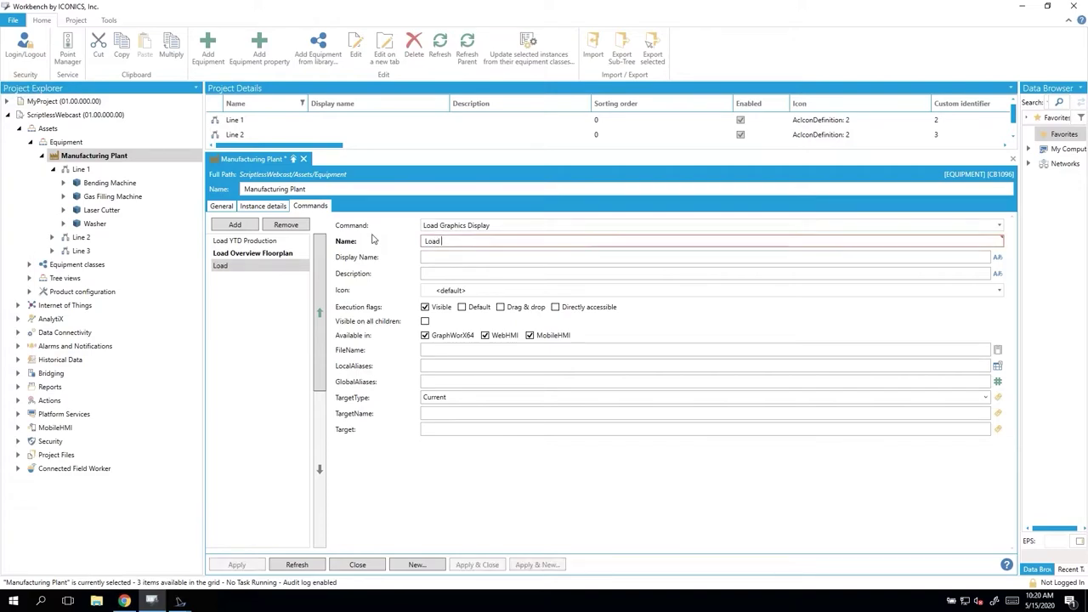
type("Production by Line")
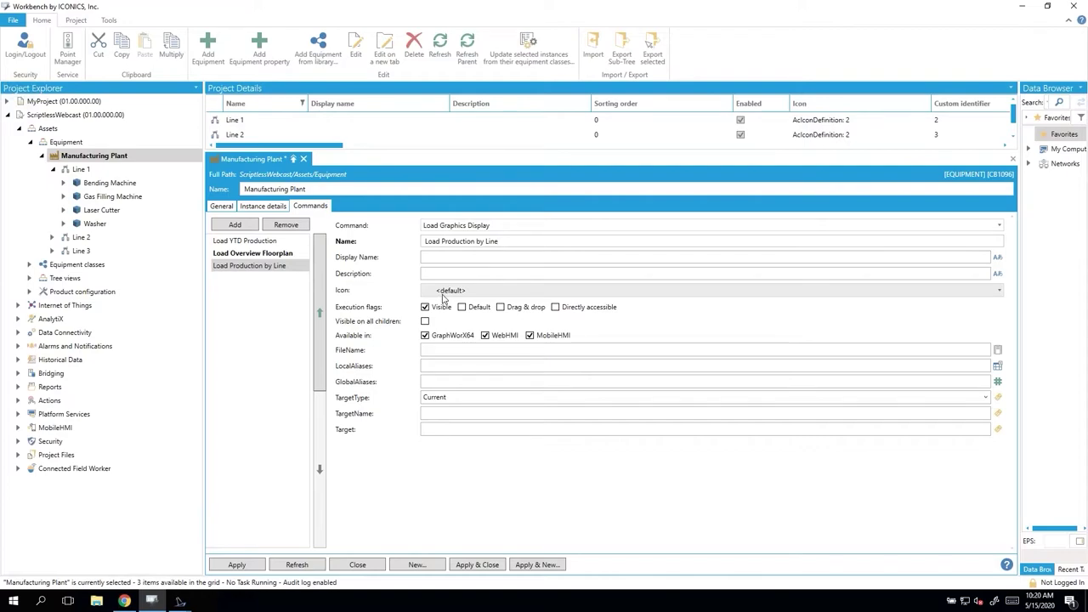
left_click(443, 293)
left_click(443, 324)
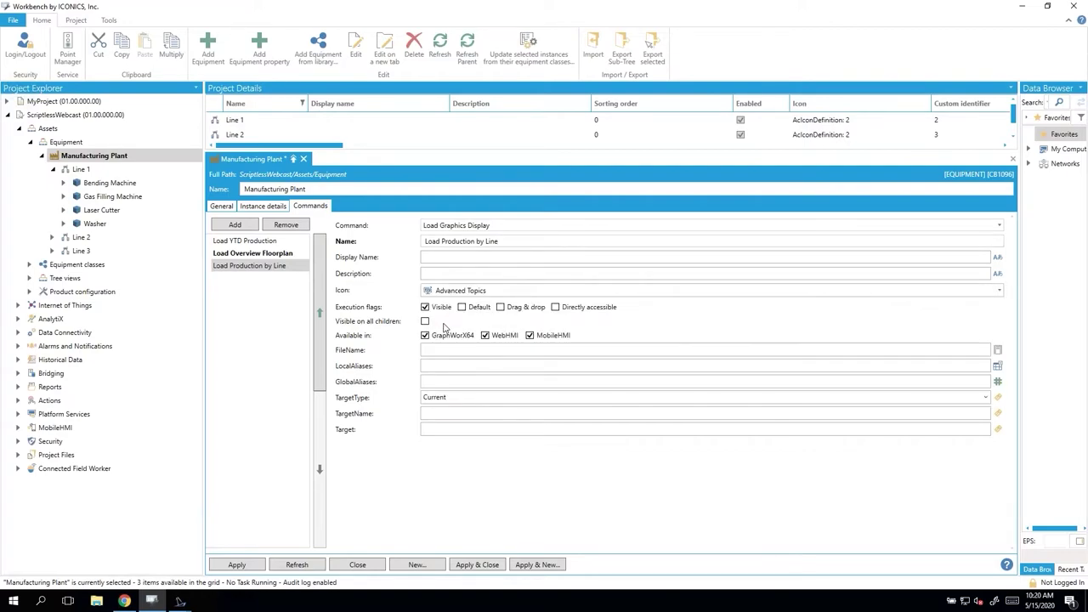
left_click(557, 308)
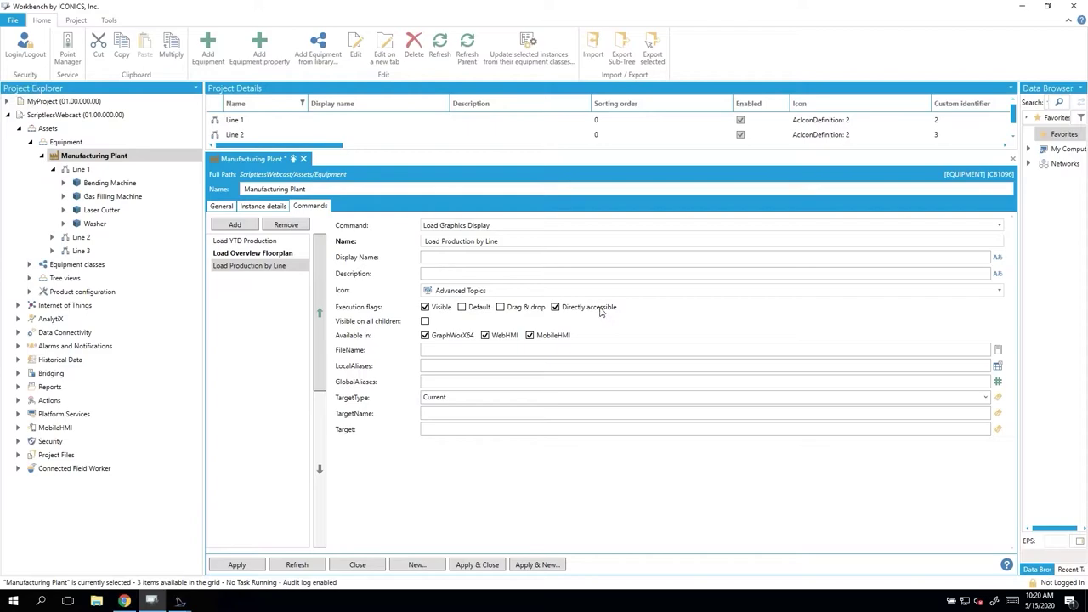
- Set its FileName to LineProduction.gdfx and Target to MainViewer, apply, and return to AnyGlass
left_click(436, 349)
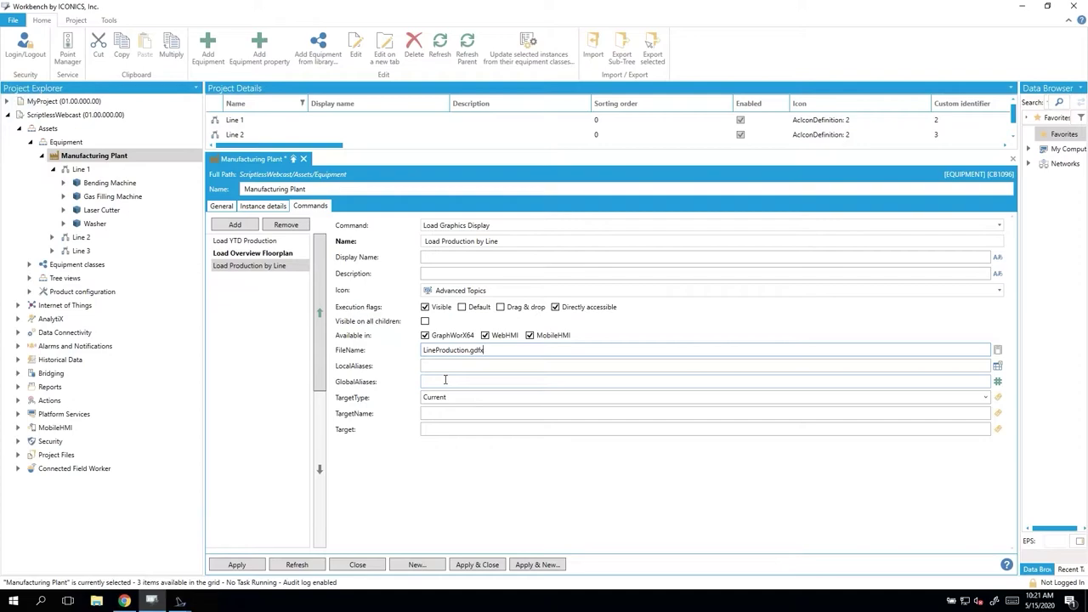
left_click(448, 429)
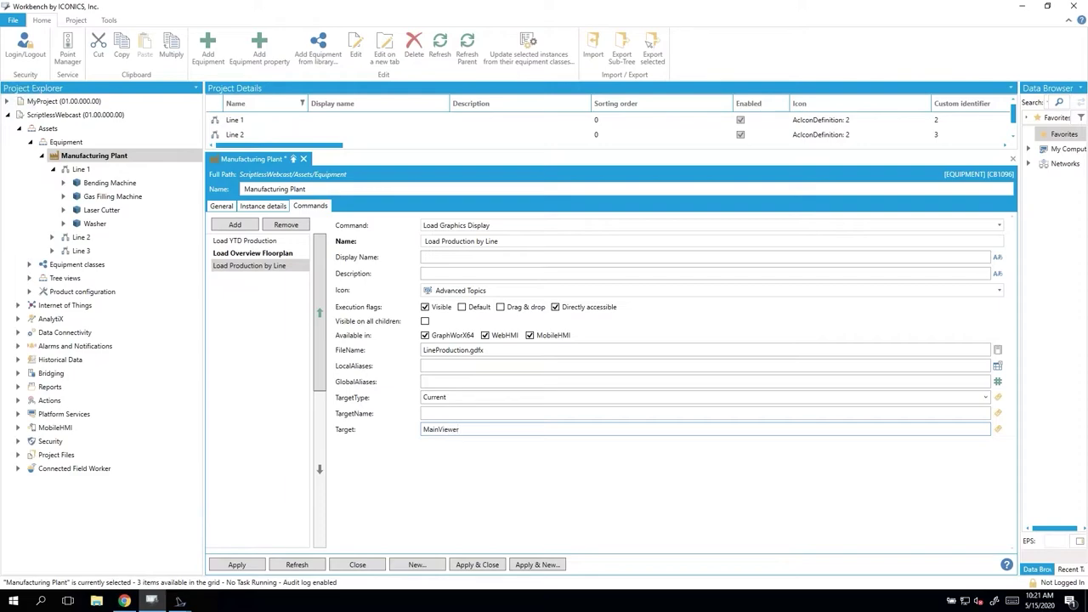
left_click(237, 566)
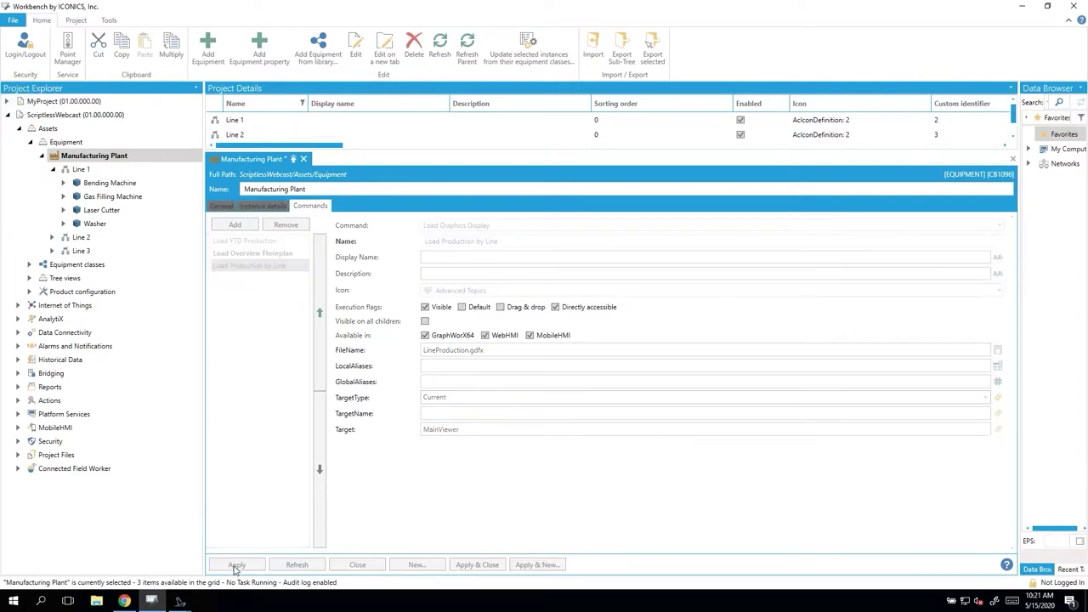
left_click(124, 602)
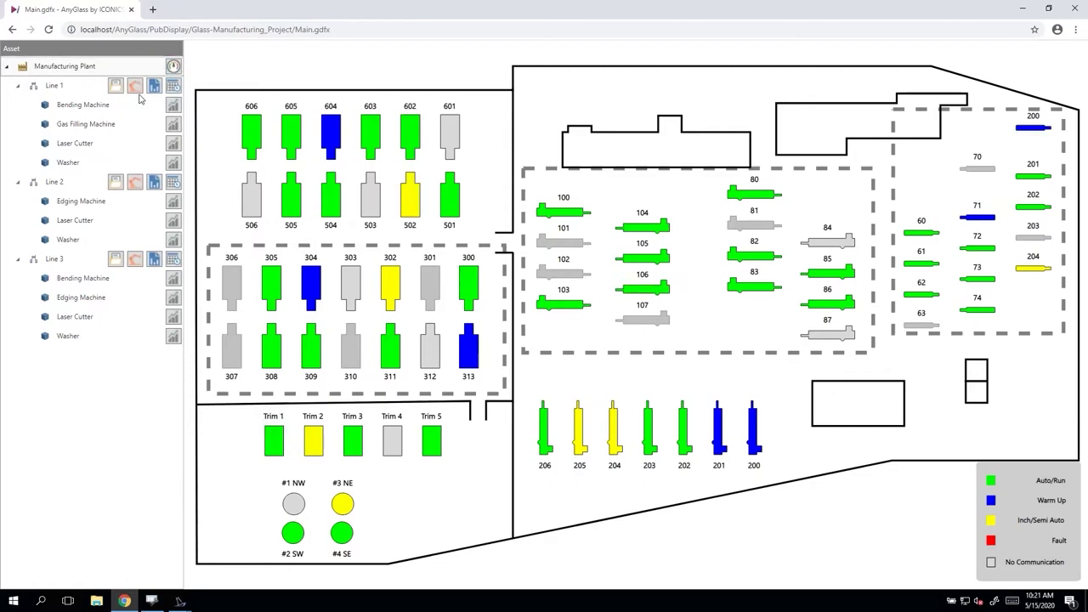
- Refresh all AnyGlass assets and view the plant's 2019 production charts
right_click(62, 414)
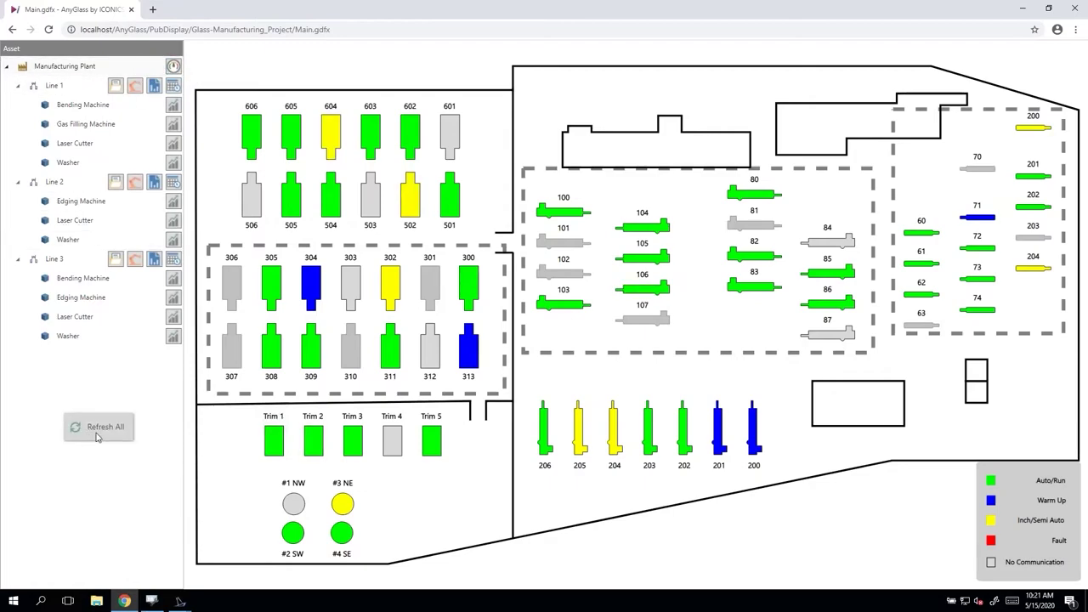
left_click(98, 433)
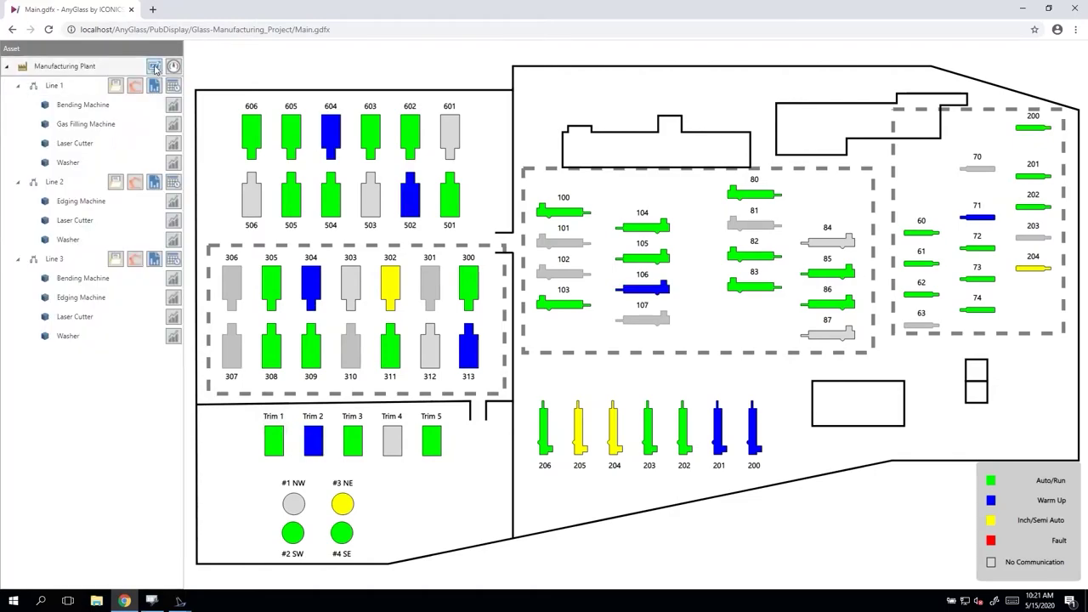
left_click(154, 68)
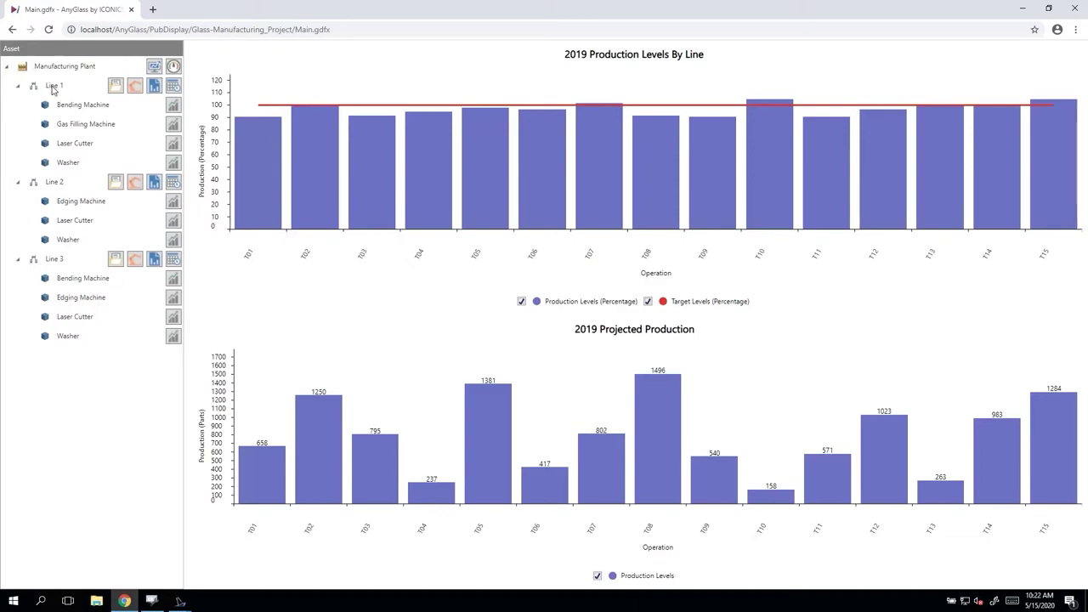
- Zoom to Lines 1, 2 and 3 in turn, then close Workbench's Manufacturing Plant editor
left_click(52, 89)
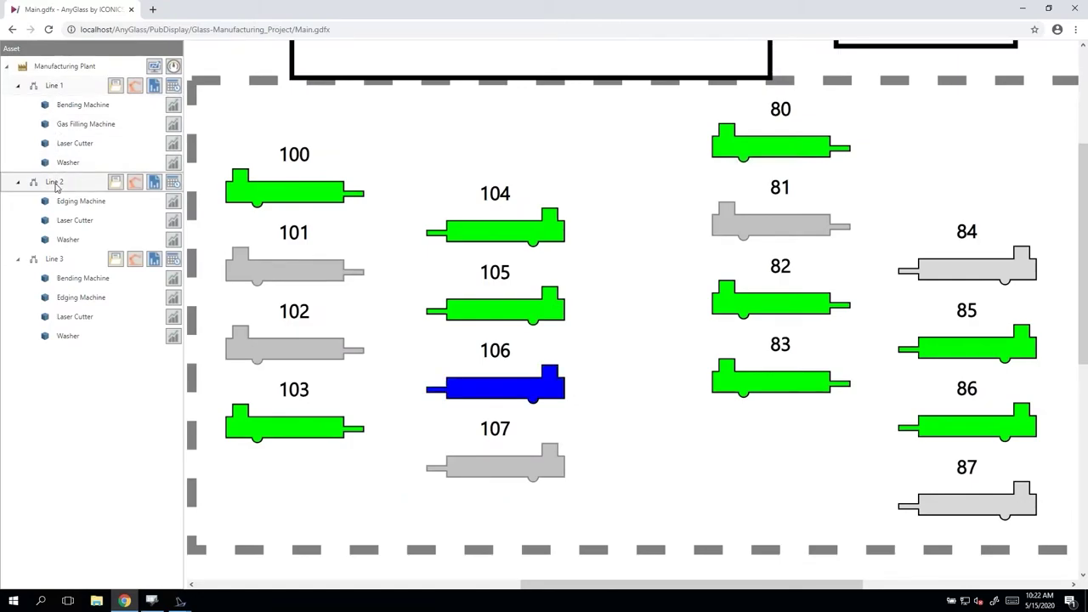
left_click(55, 185)
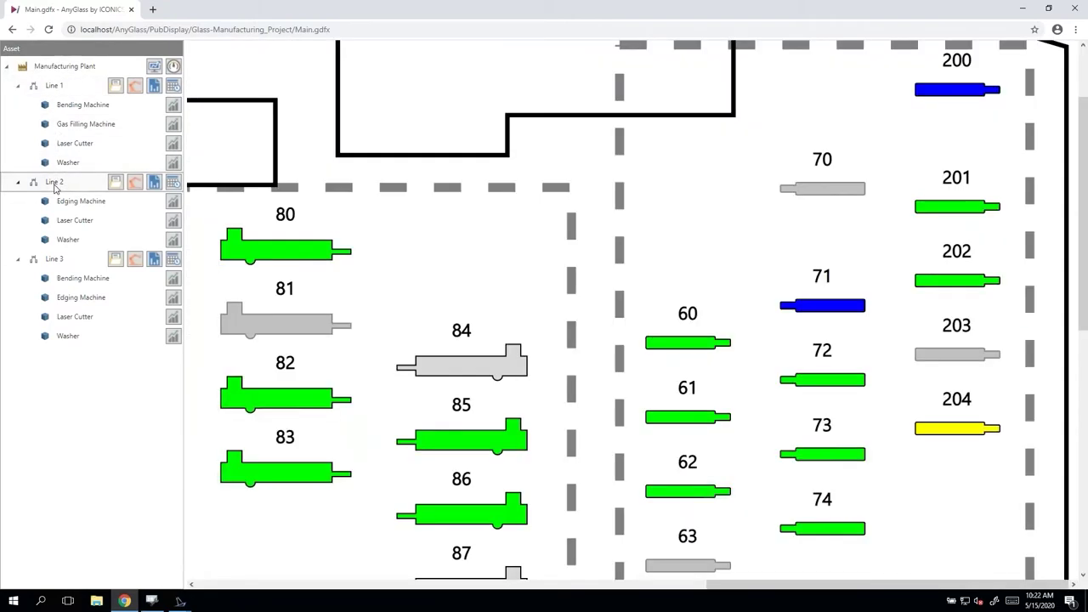
left_click(72, 263)
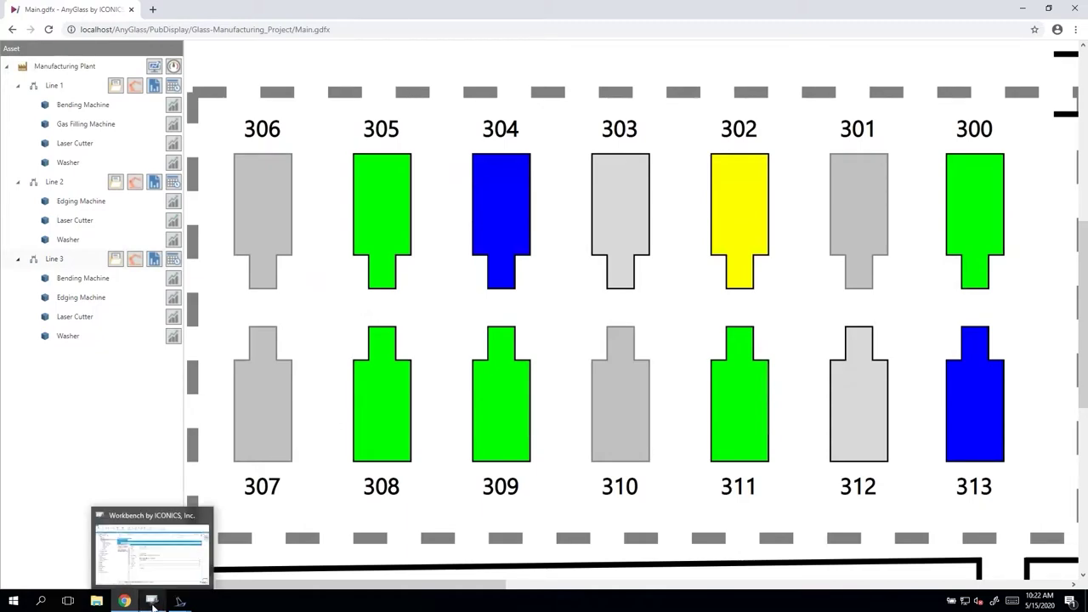
left_click(151, 601)
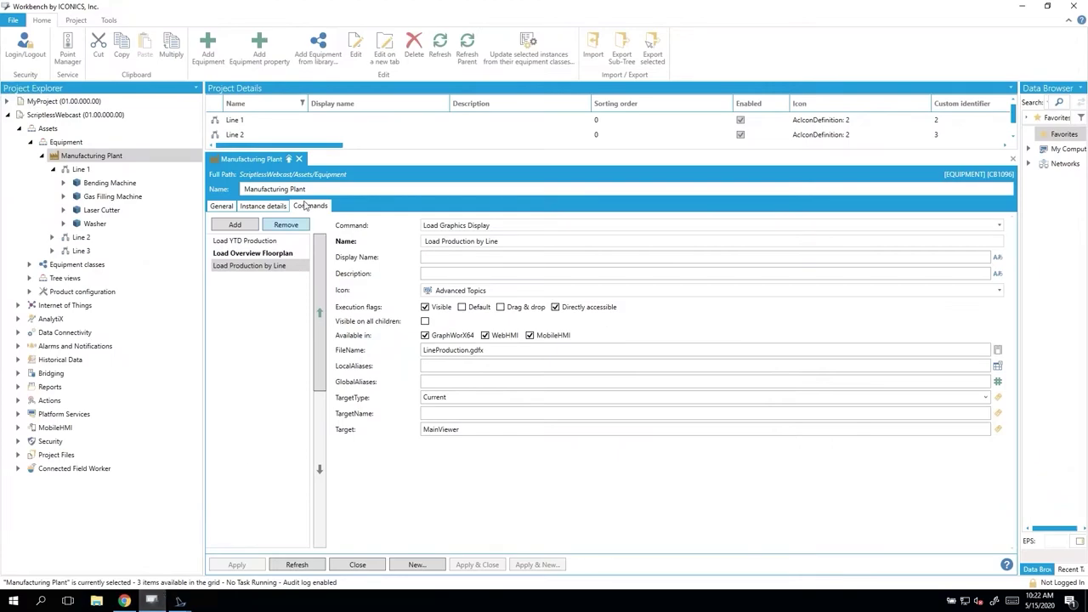
left_click(300, 159)
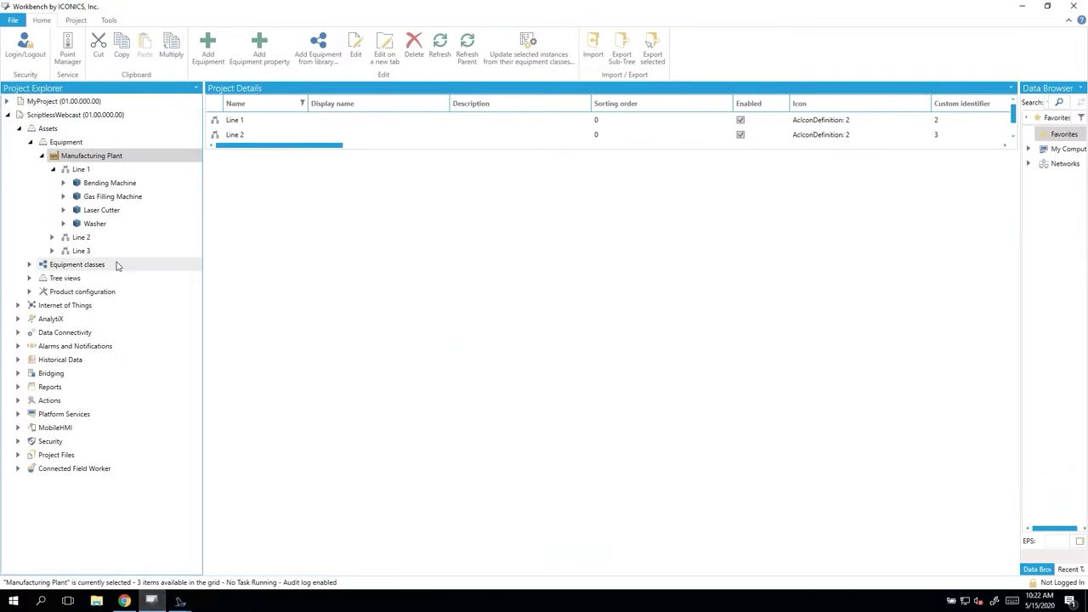
- Open the Line Template class and Line 1 equipment in separate editors
left_click(29, 264)
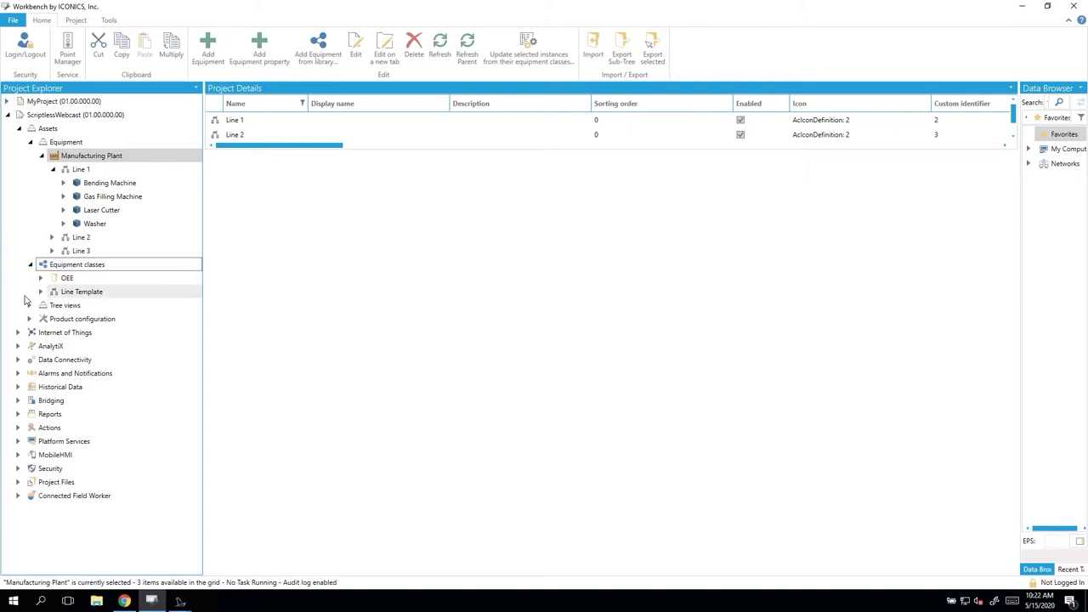
double_click(79, 294)
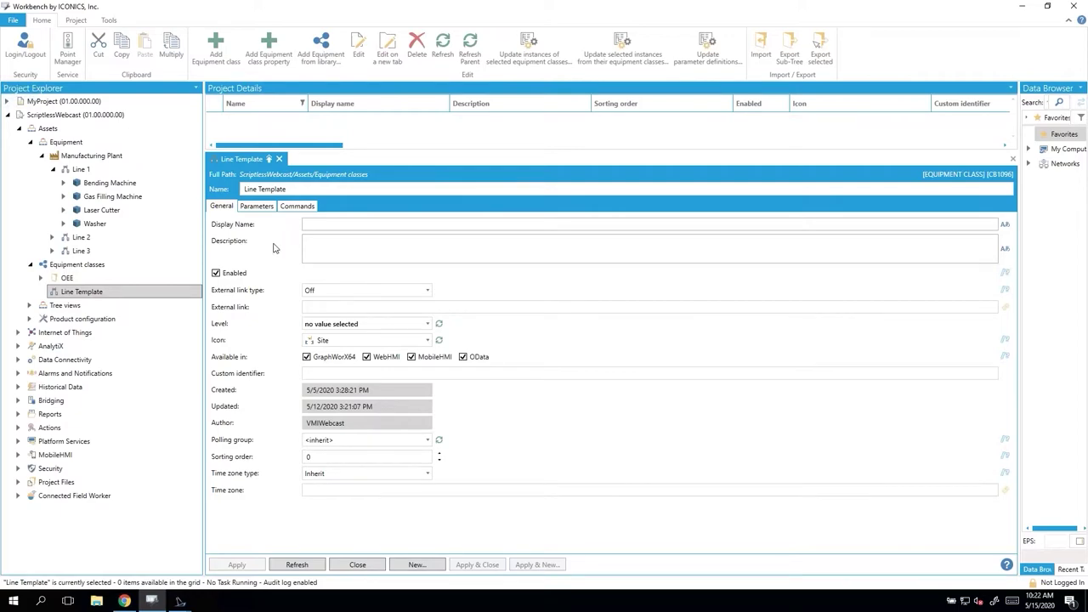
right_click(81, 170)
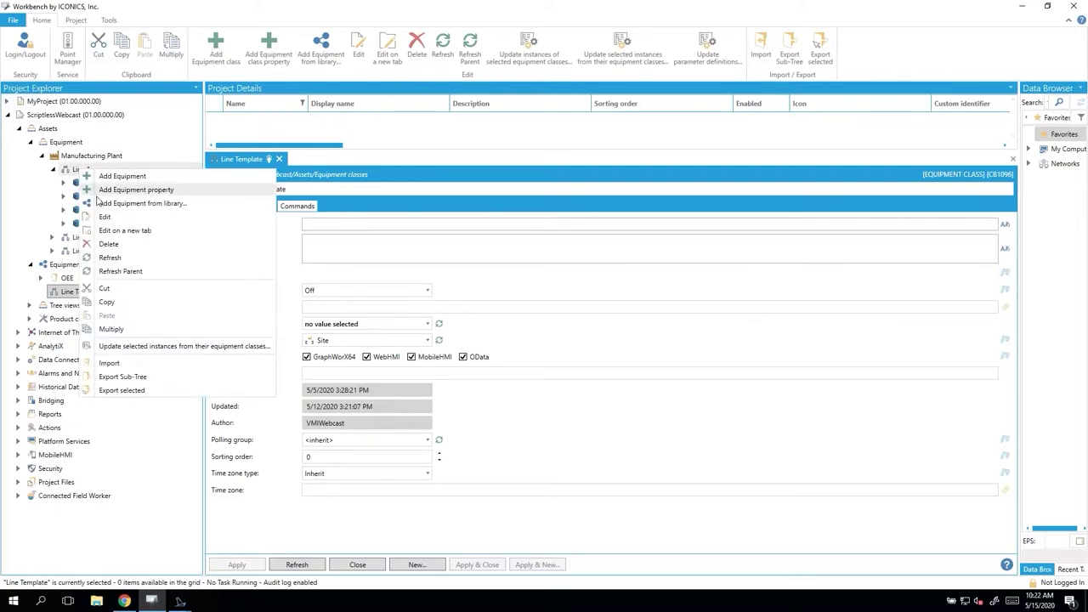
left_click(107, 233)
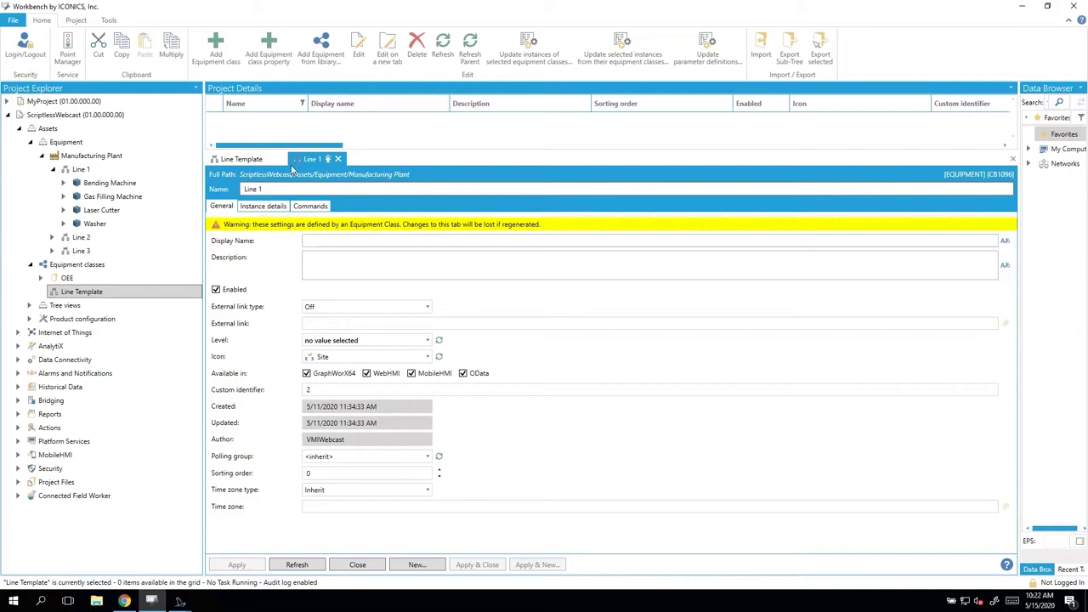
- Dock the Line 1 editor beside Line Template and show both Commands lists
left_click_drag(317, 160, 681, 359)
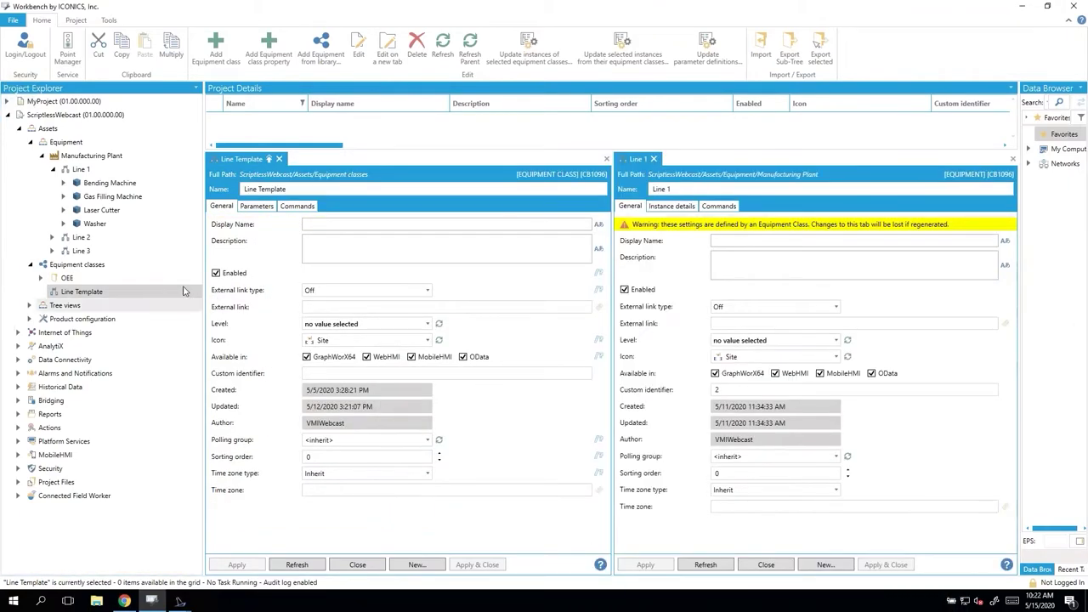
left_click_drag(204, 260, 82, 259)
left_click(175, 206)
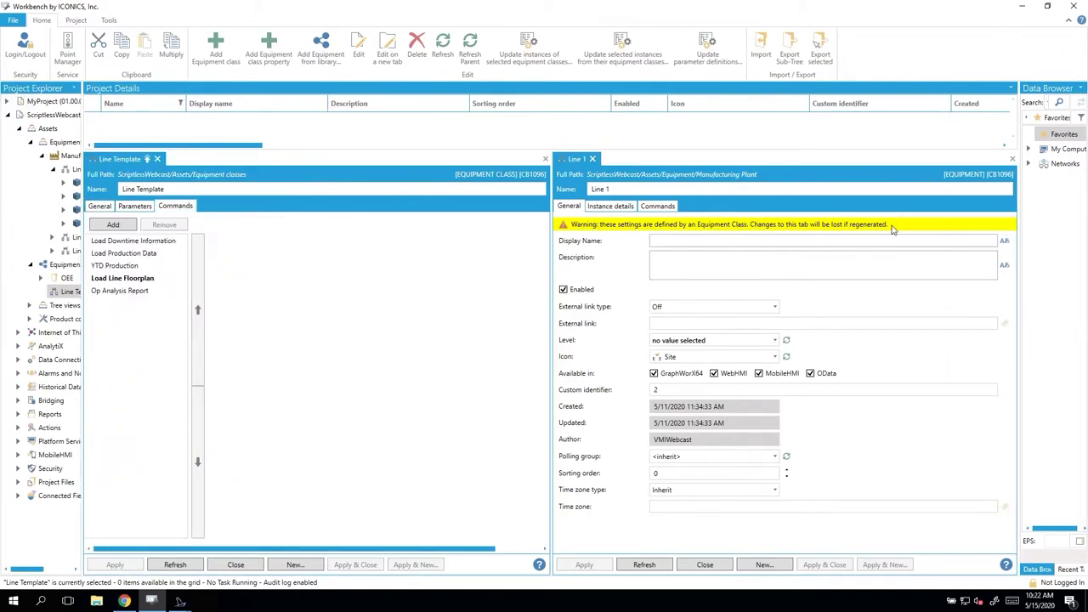
left_click(659, 206)
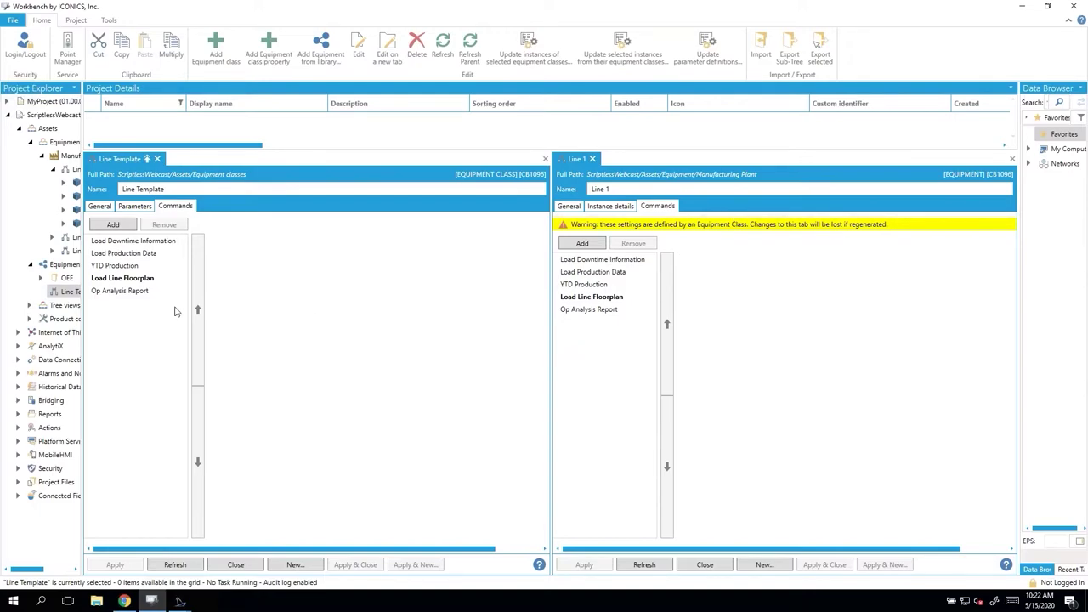
- Select Load Line Floorplan in both editors and inspect each GlobalAliases list without changing it
left_click(116, 280)
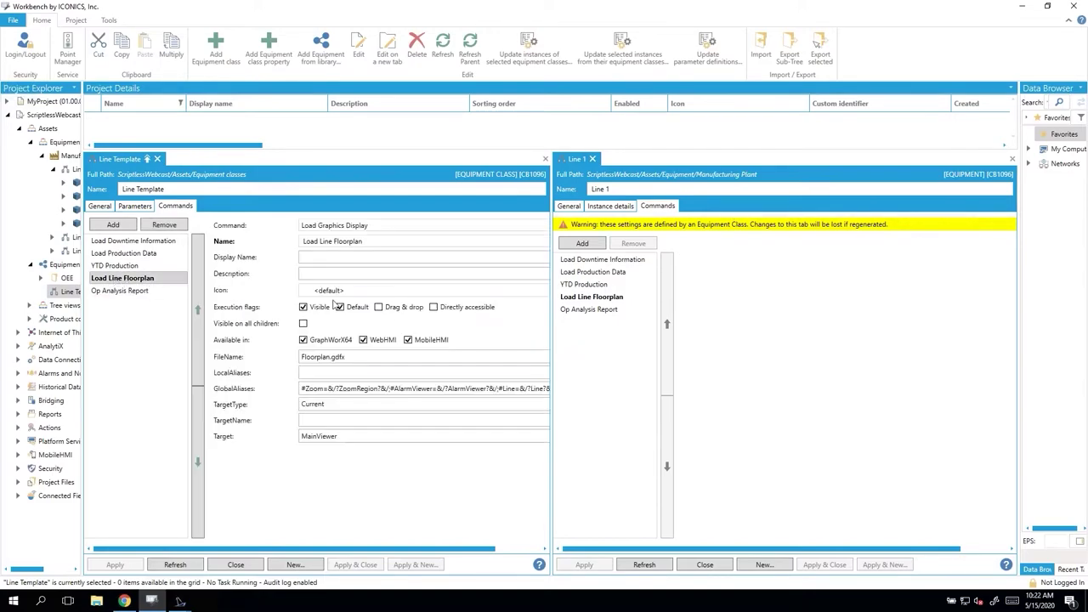
left_click(592, 297)
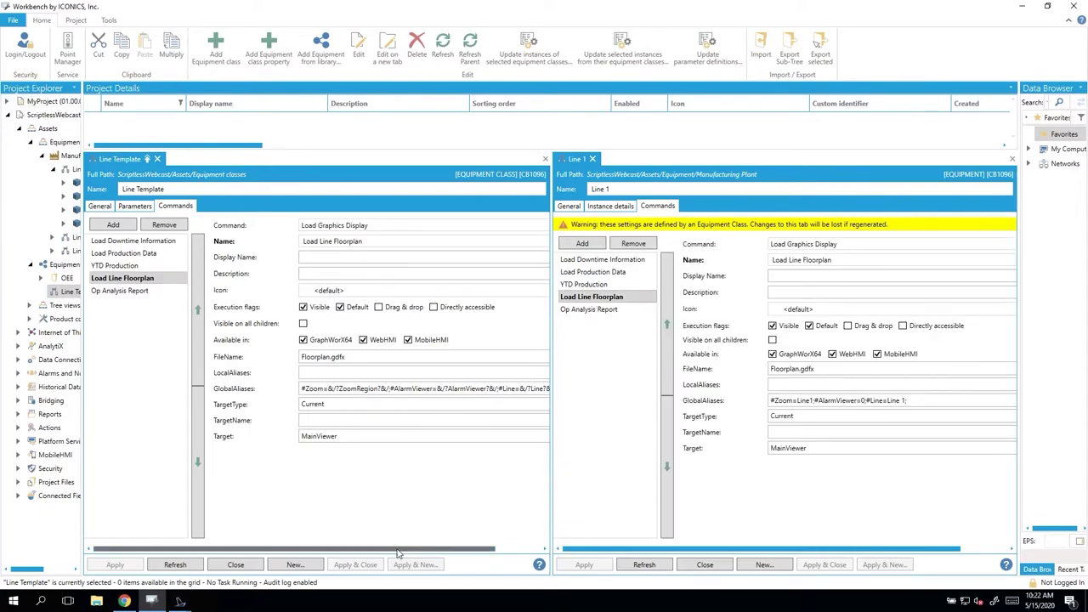
left_click_drag(400, 550, 702, 551)
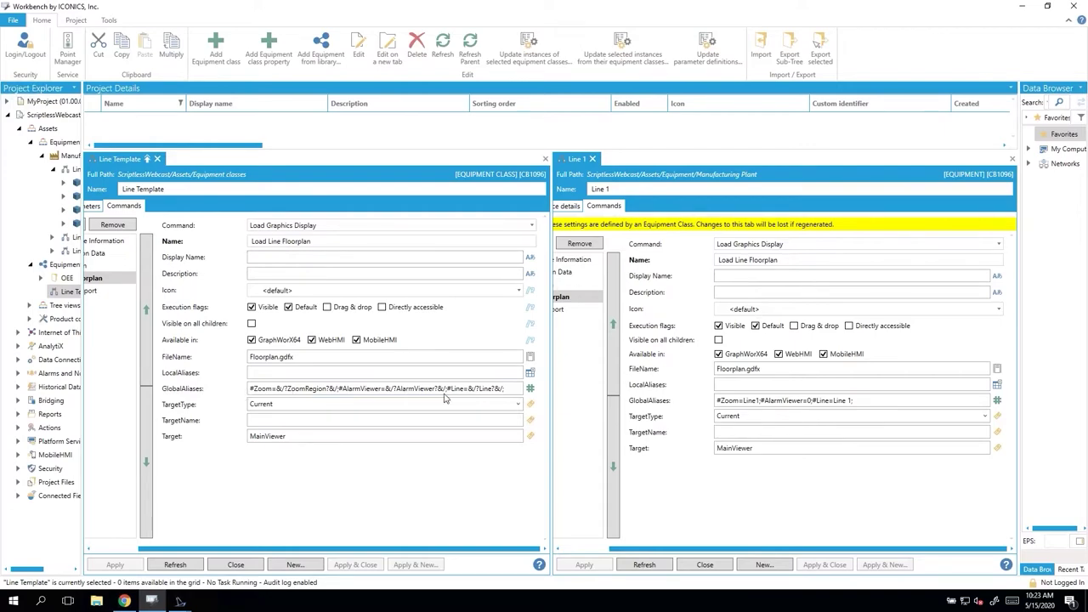
left_click(529, 389)
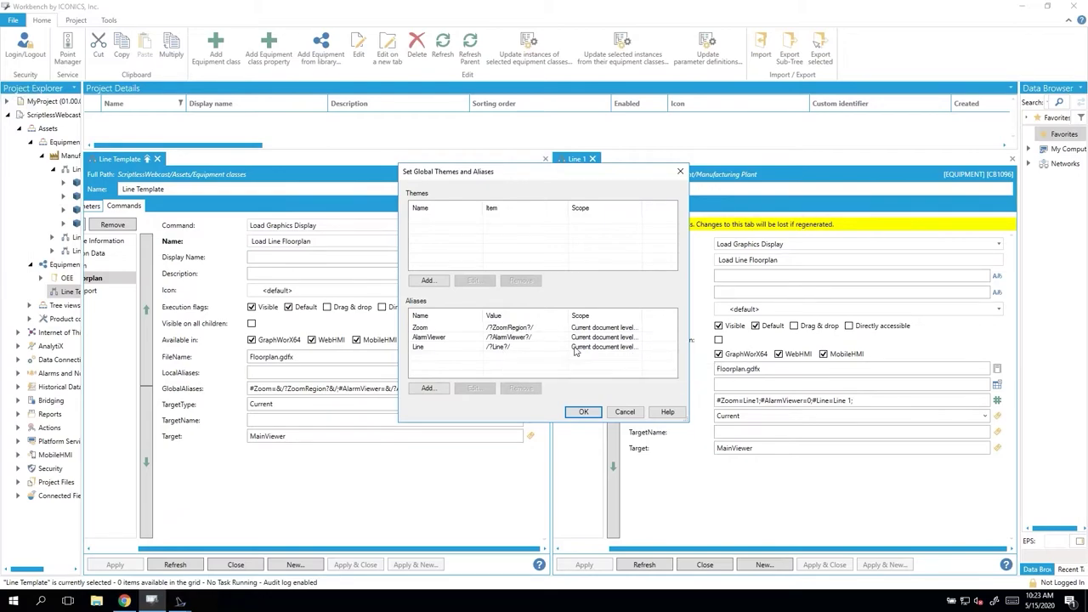
left_click(628, 413)
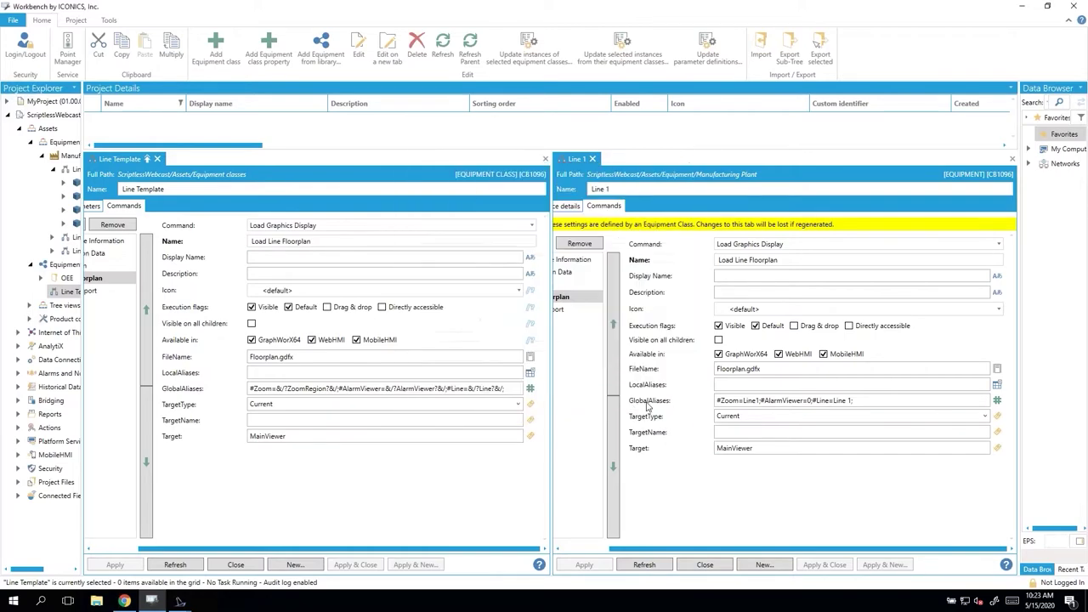
left_click(999, 401)
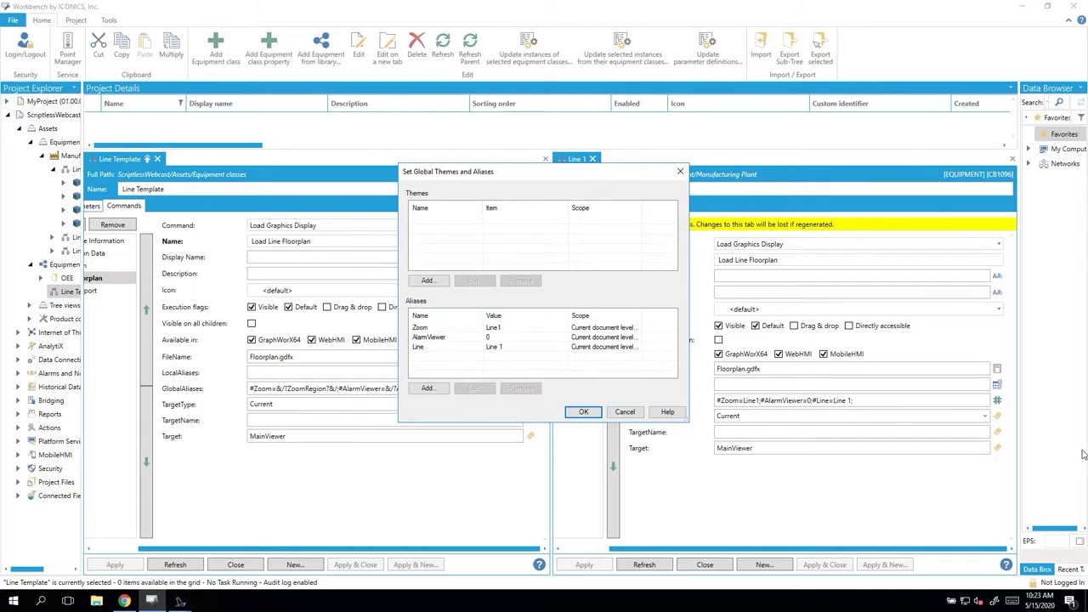
left_click(633, 415)
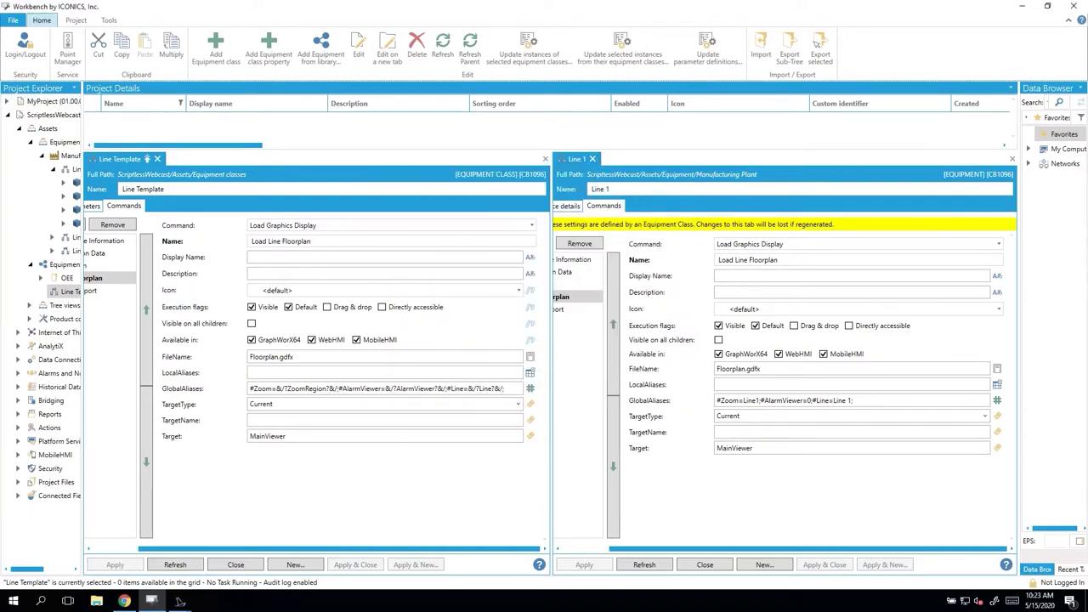
- Close the Line 1 editor, float Line Template into its own window, and return to AnyGlass
left_click(593, 159)
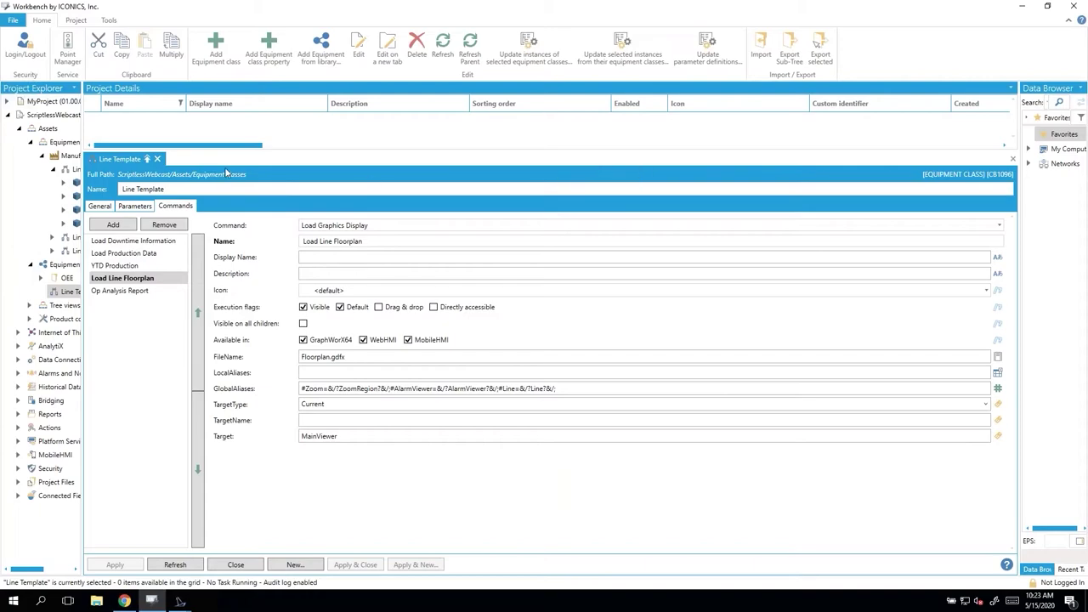
left_click(145, 160)
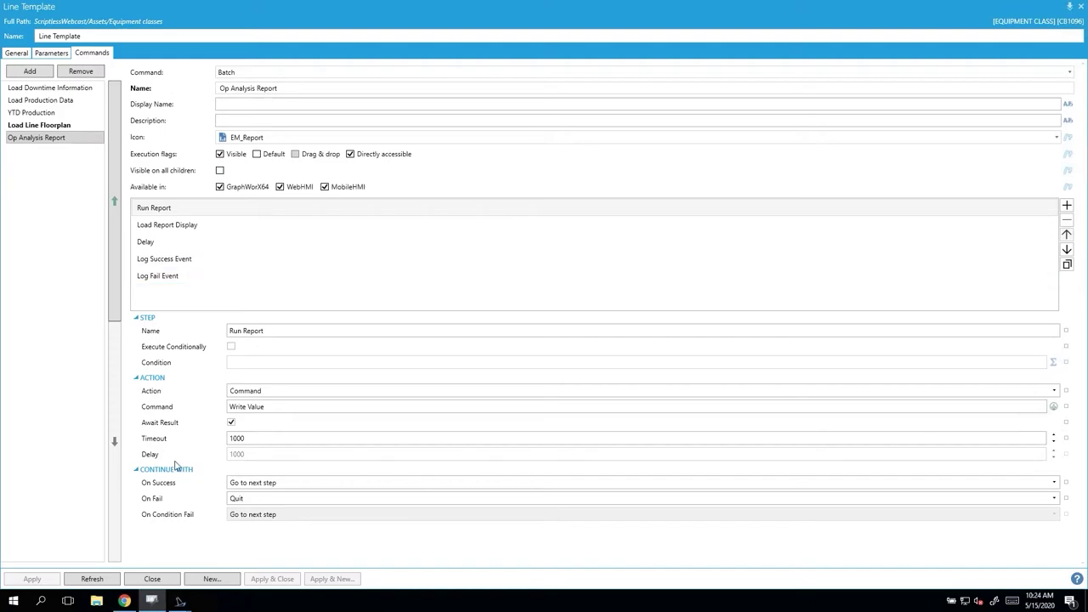
left_click(123, 602)
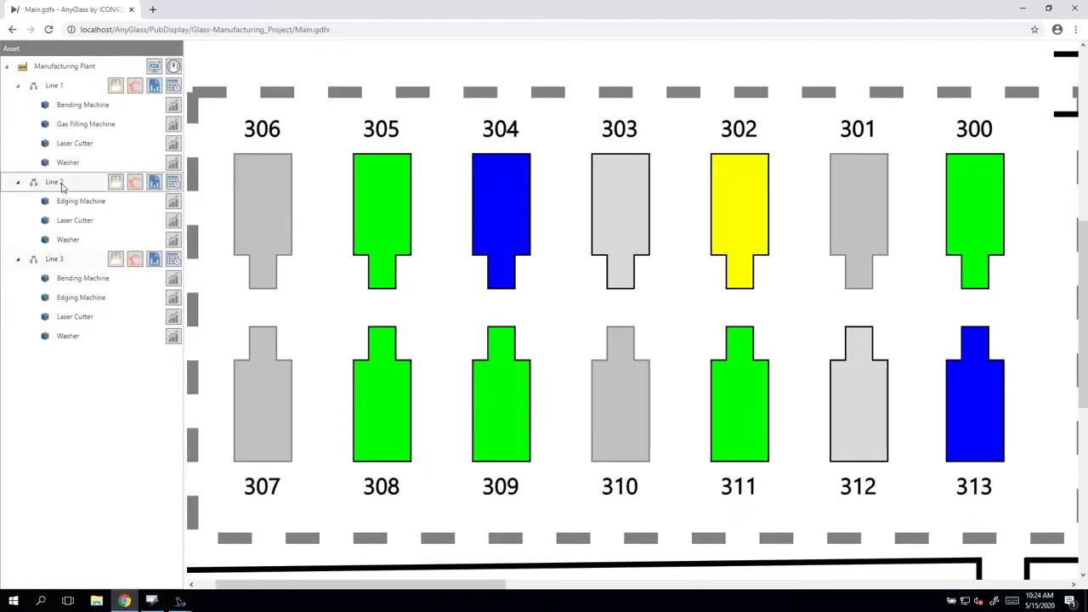
- Run Line 1's Operation Analysis report, view the downloaded PDF, then return to Workbench
left_click(155, 89)
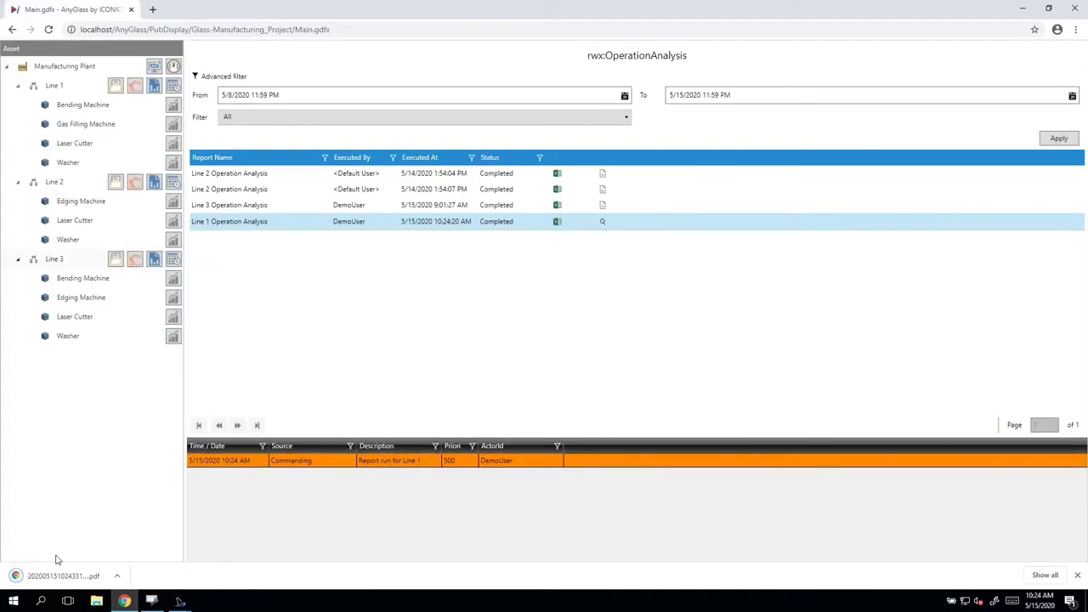
left_click(51, 576)
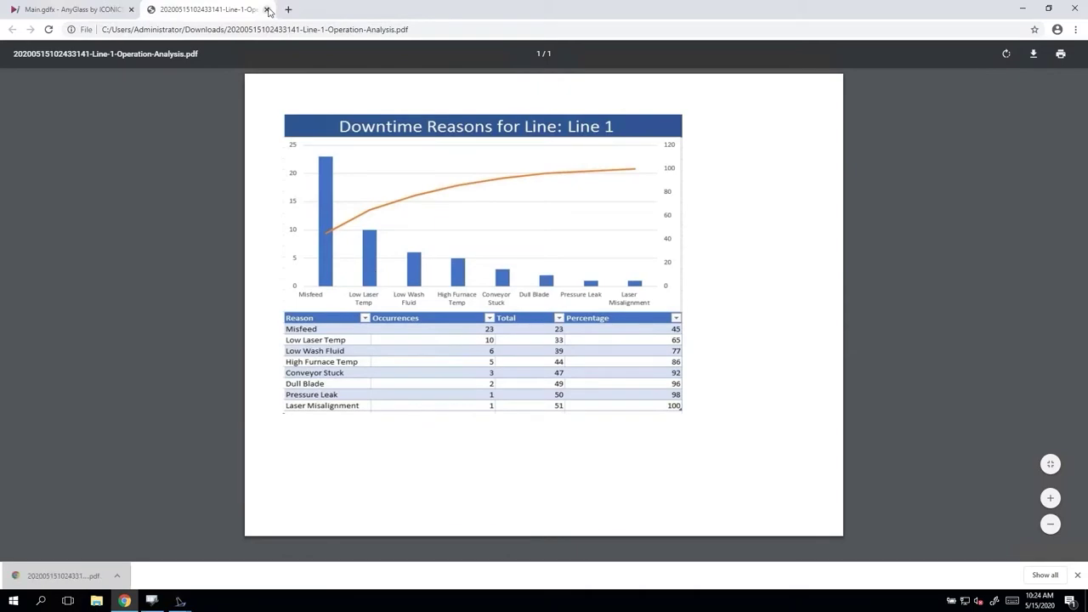
left_click(267, 9)
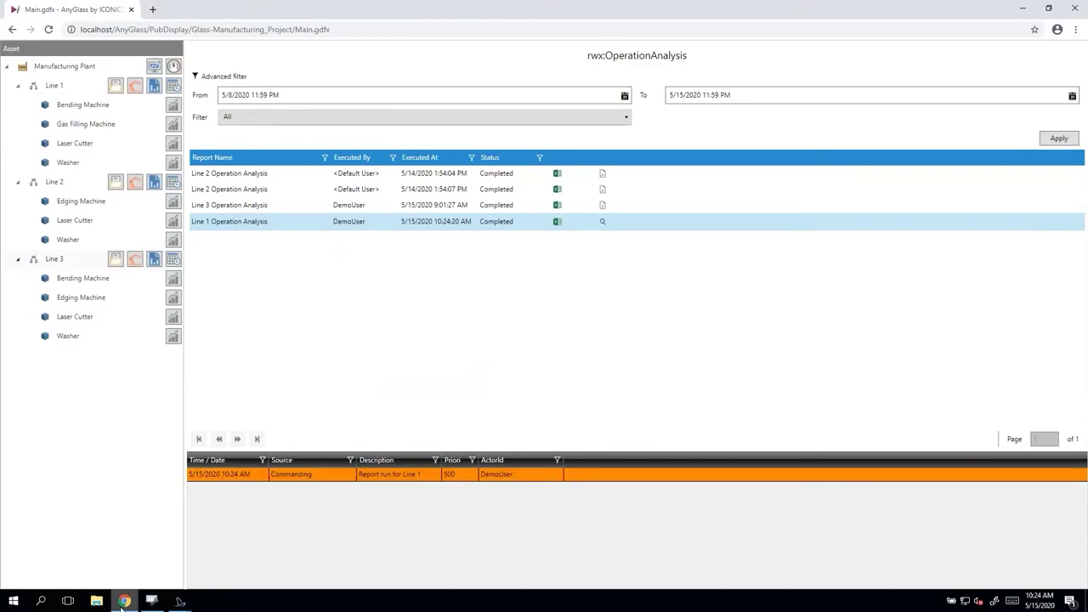
left_click(151, 602)
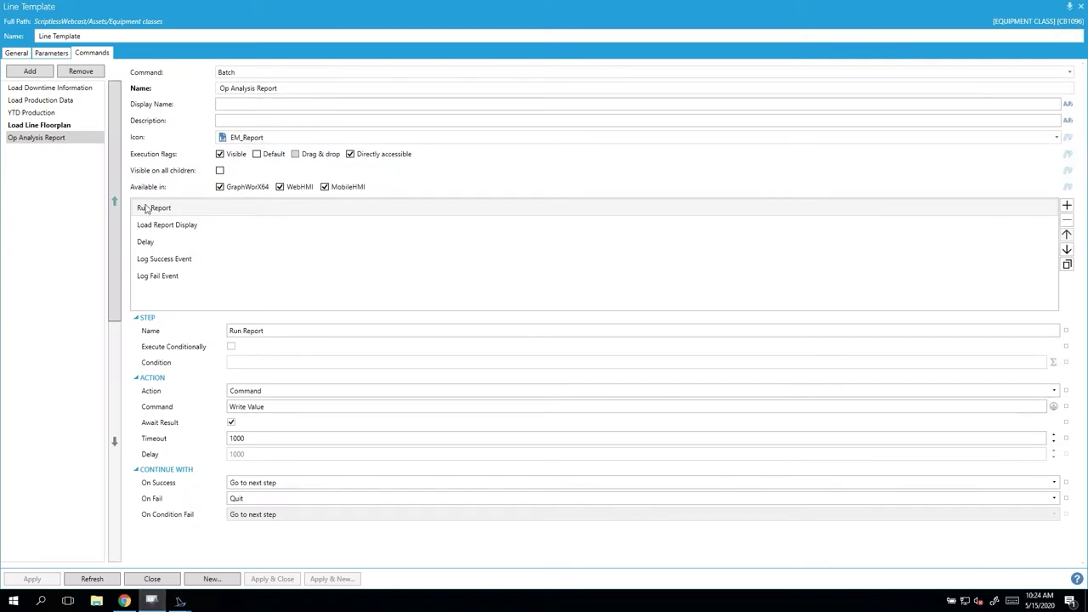
left_click(164, 210)
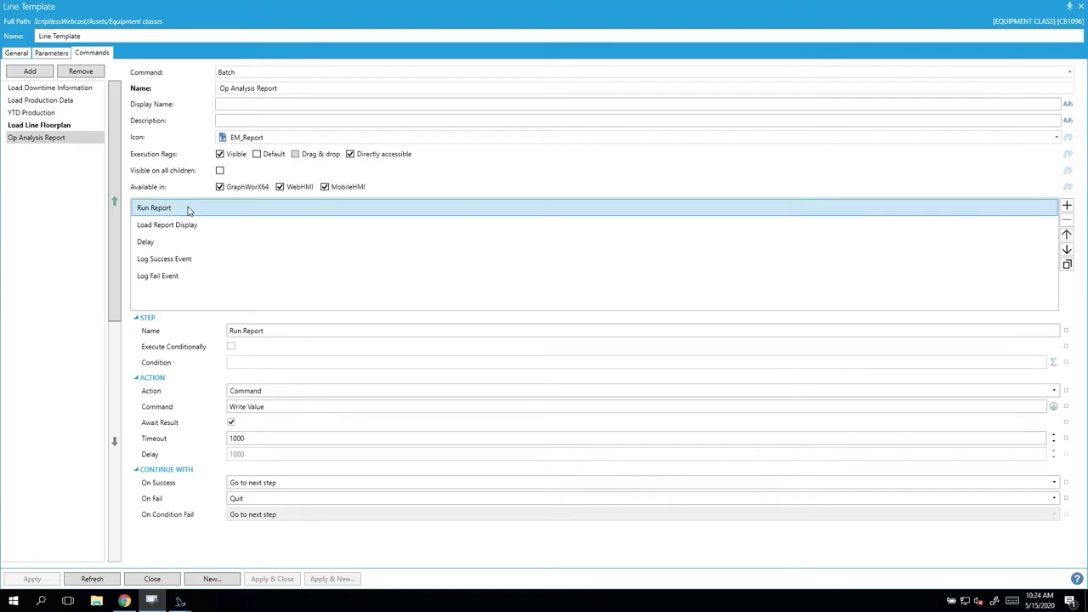
left_click(1054, 408)
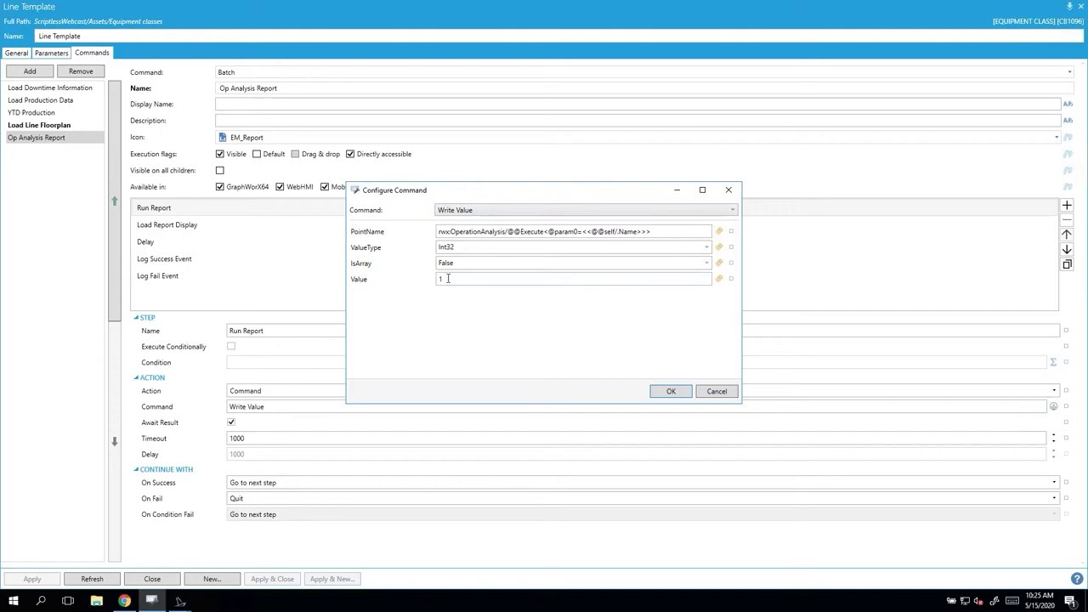
left_click_drag(508, 231, 646, 230)
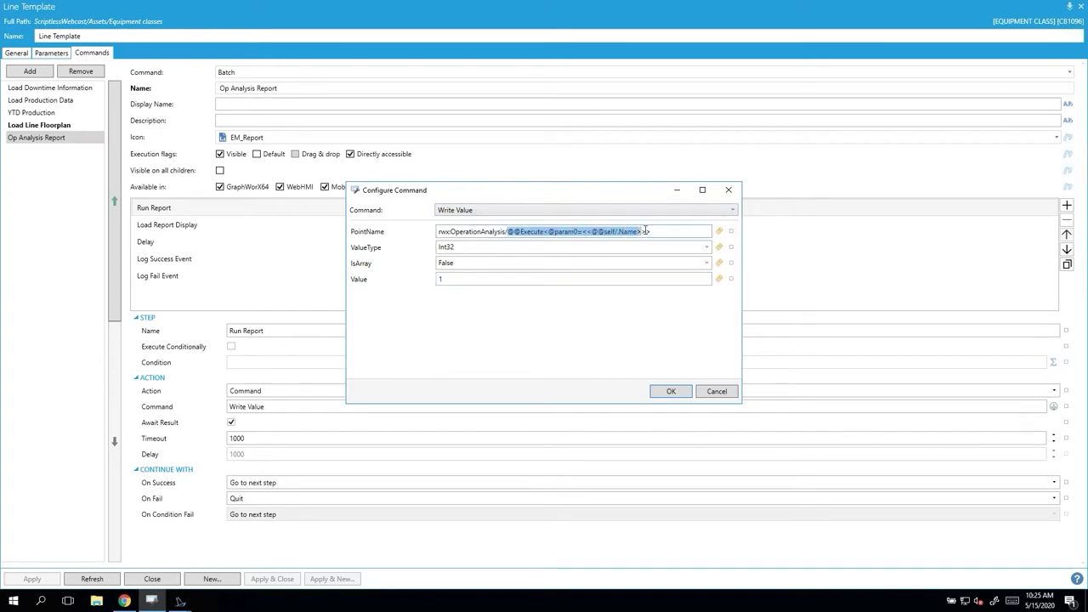
left_click(512, 233)
double_click(529, 231)
double_click(478, 232)
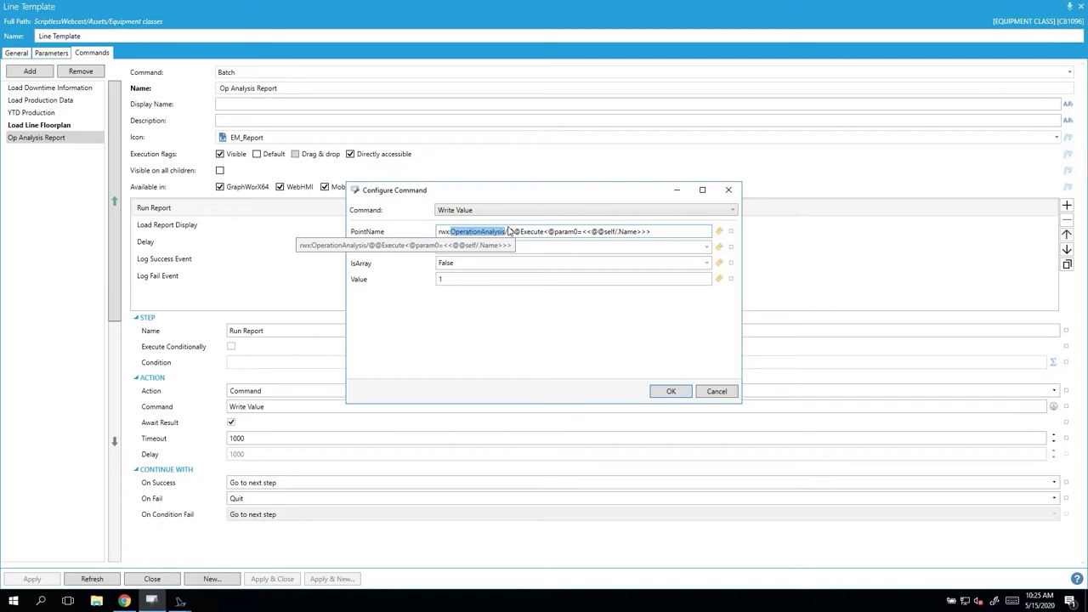
double_click(566, 233)
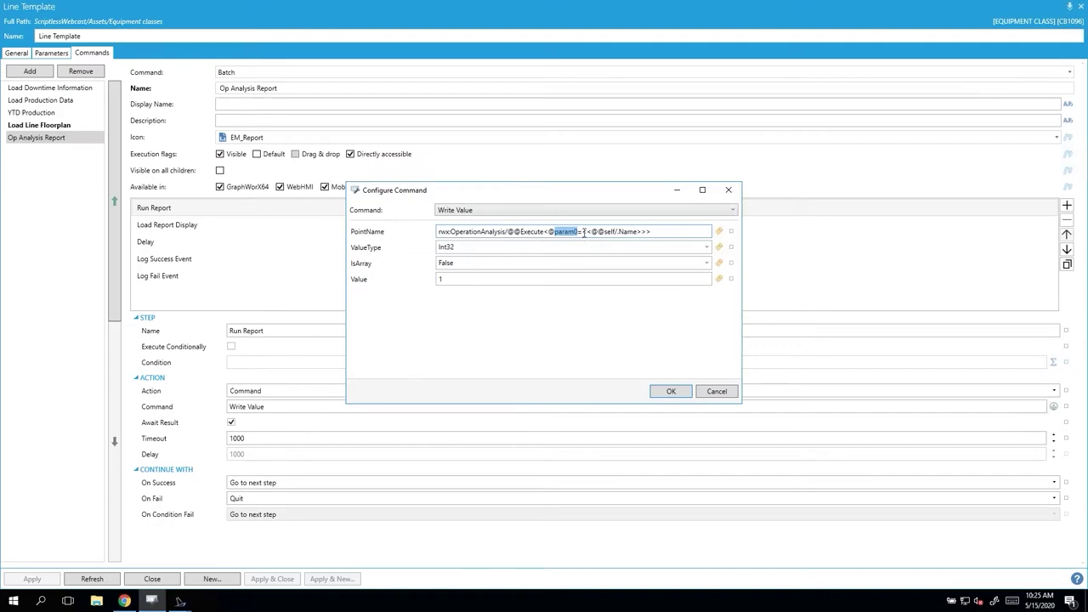
left_click_drag(582, 233, 645, 232)
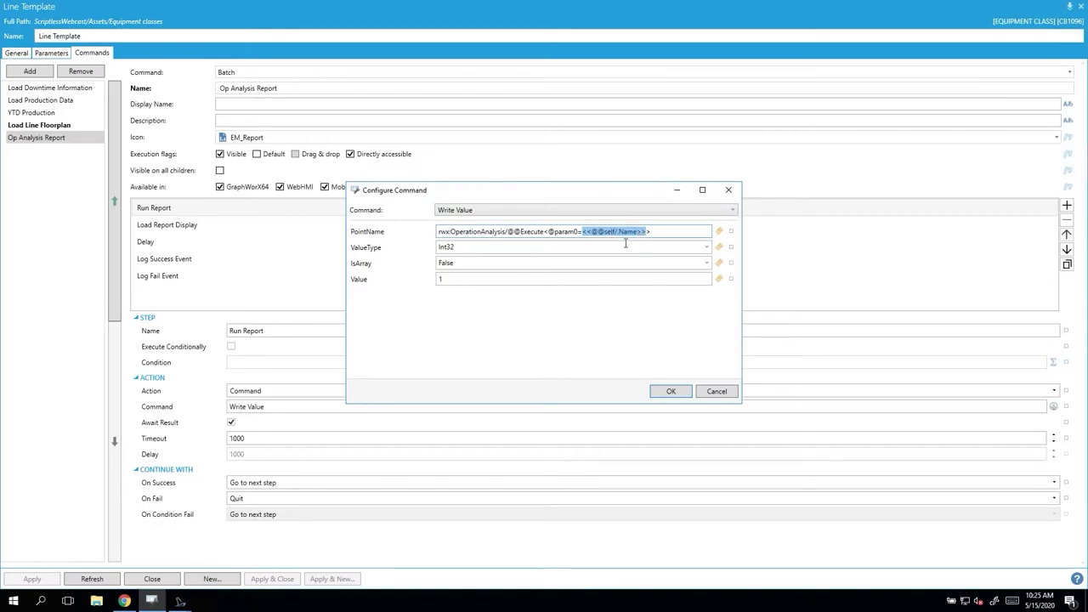
left_click(717, 393)
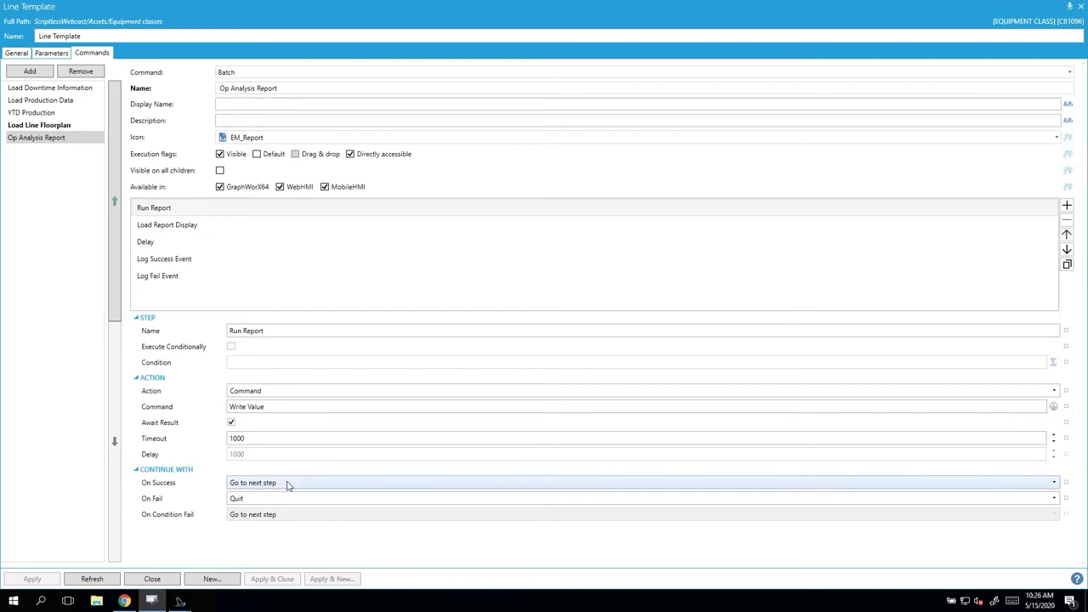
- Review the Load Report Display command (ReportStatus.gdfx, #AlarmViewer=0/1; alias, MainViewer target) without changes
left_click(196, 225)
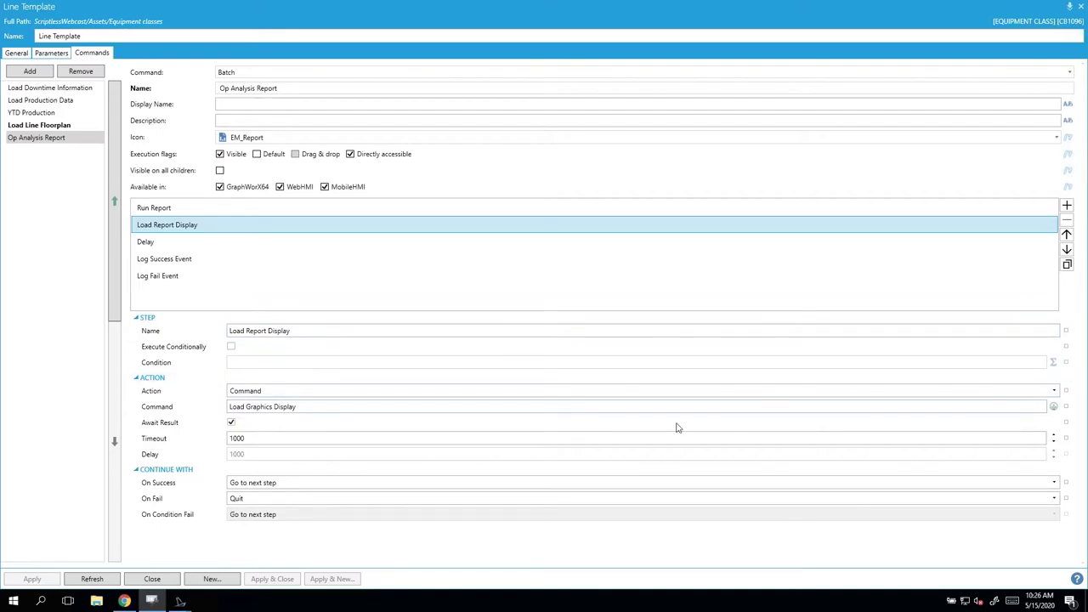
left_click(1055, 409)
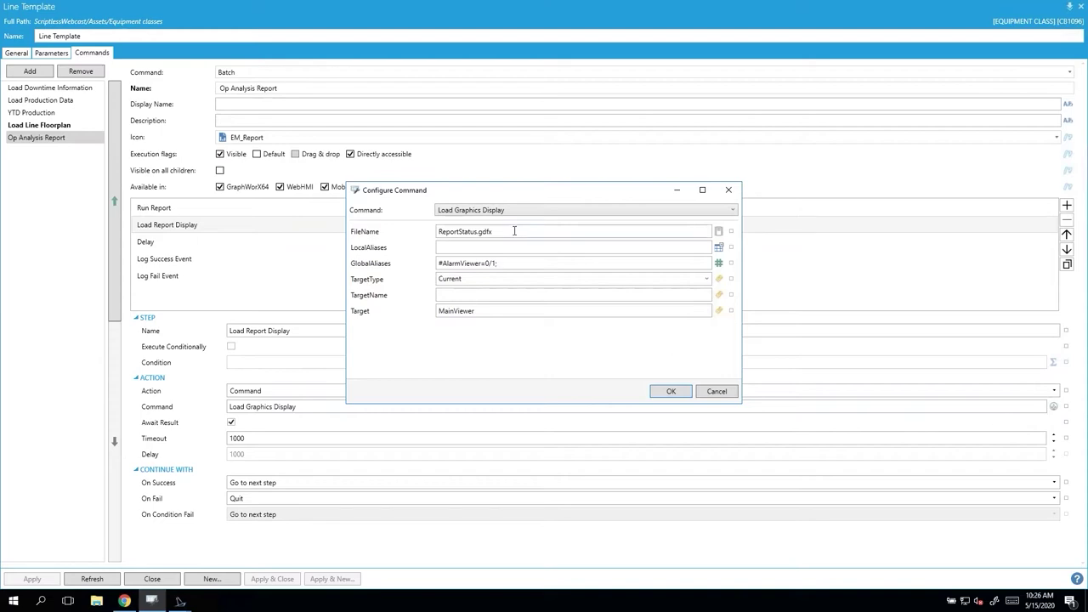
left_click_drag(514, 230, 417, 235)
left_click(523, 262)
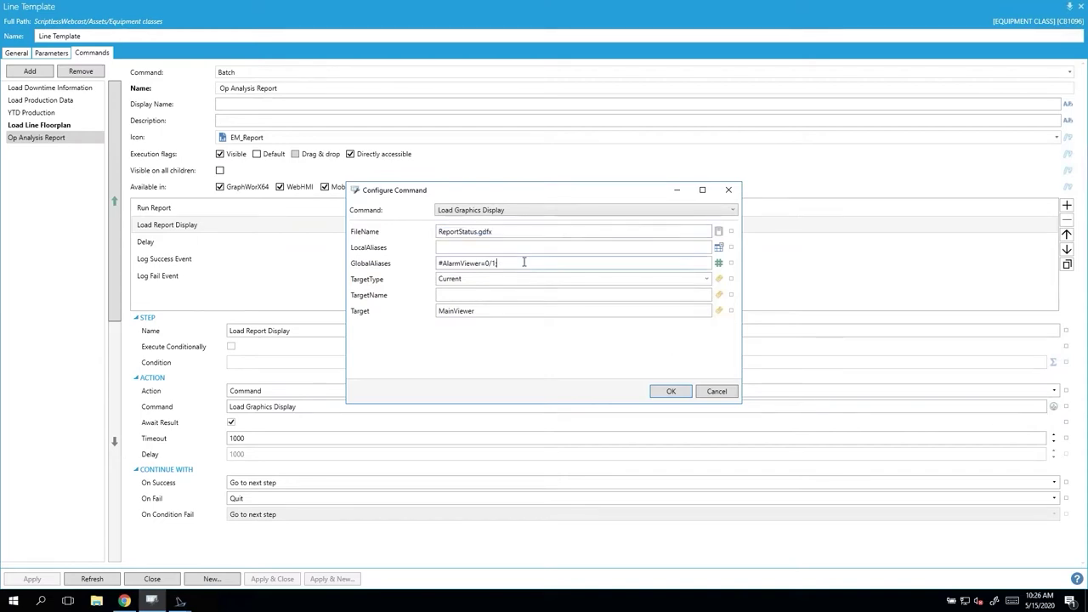
left_click_drag(524, 263, 379, 274)
left_click_drag(526, 311, 405, 313)
left_click(725, 392)
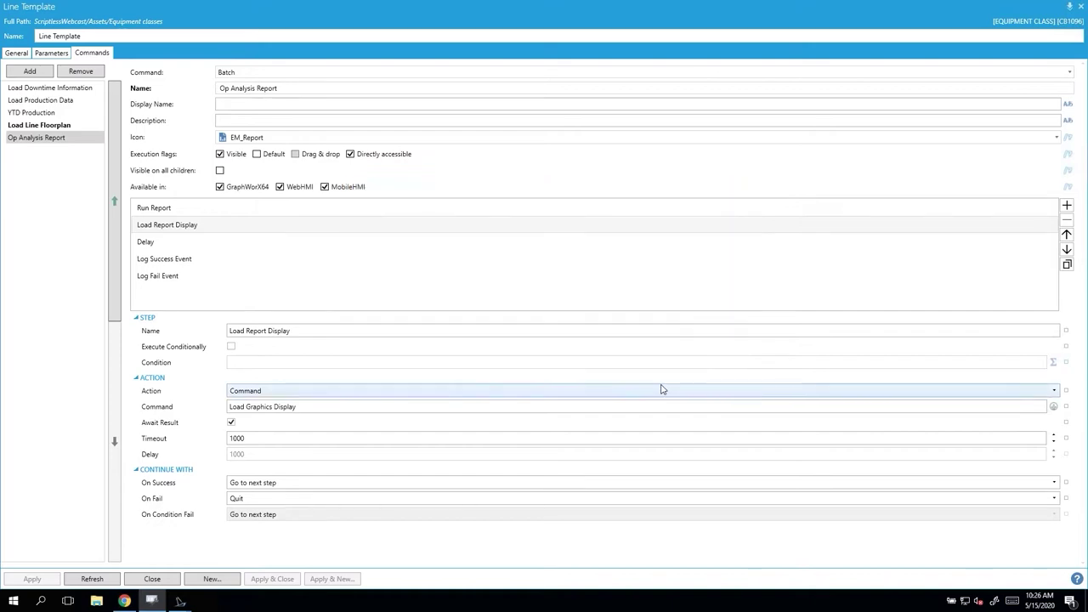
- Check the Delay step's 1000 delay value, then select the Log Success Event step
left_click(160, 243)
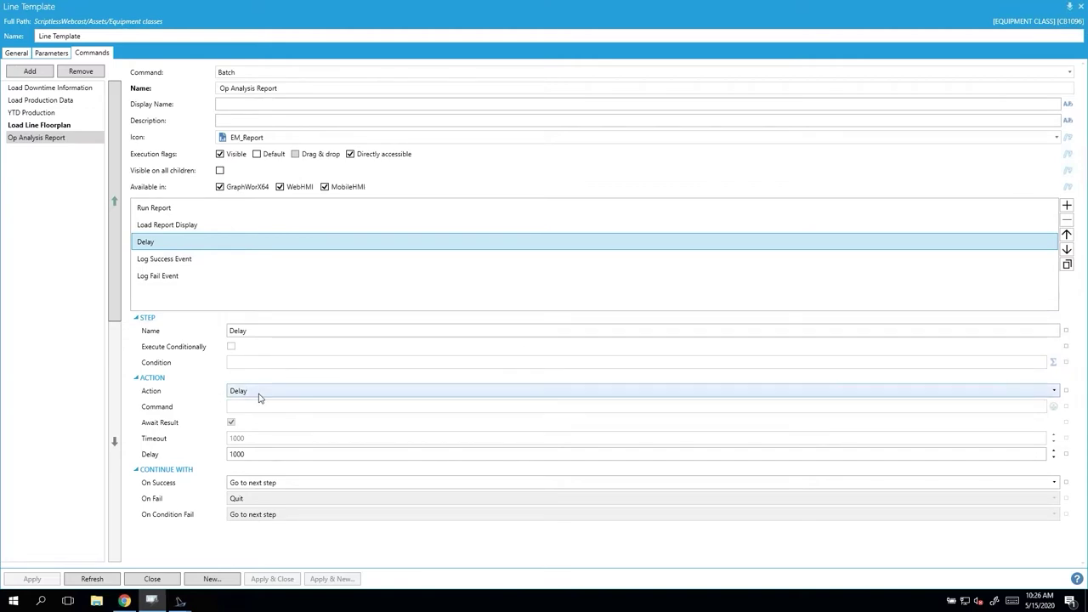
double_click(254, 455)
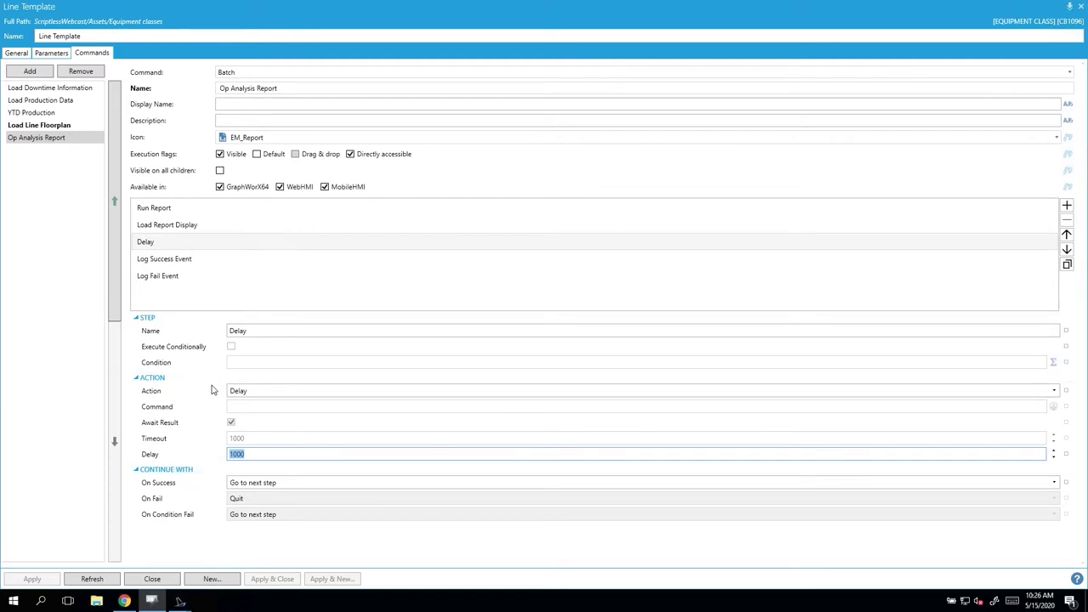
left_click(173, 262)
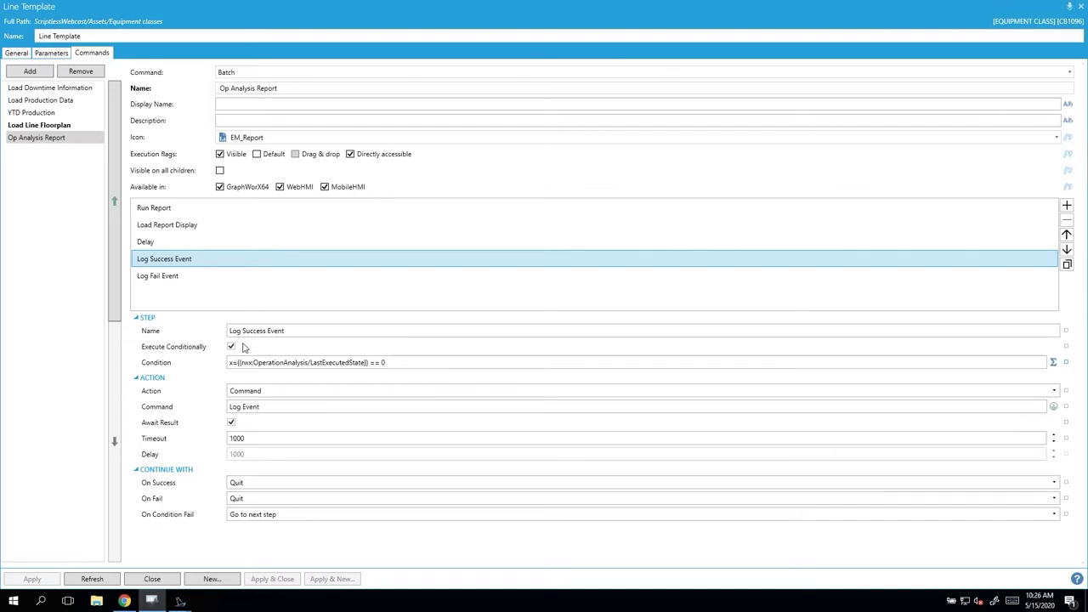
left_click(392, 363)
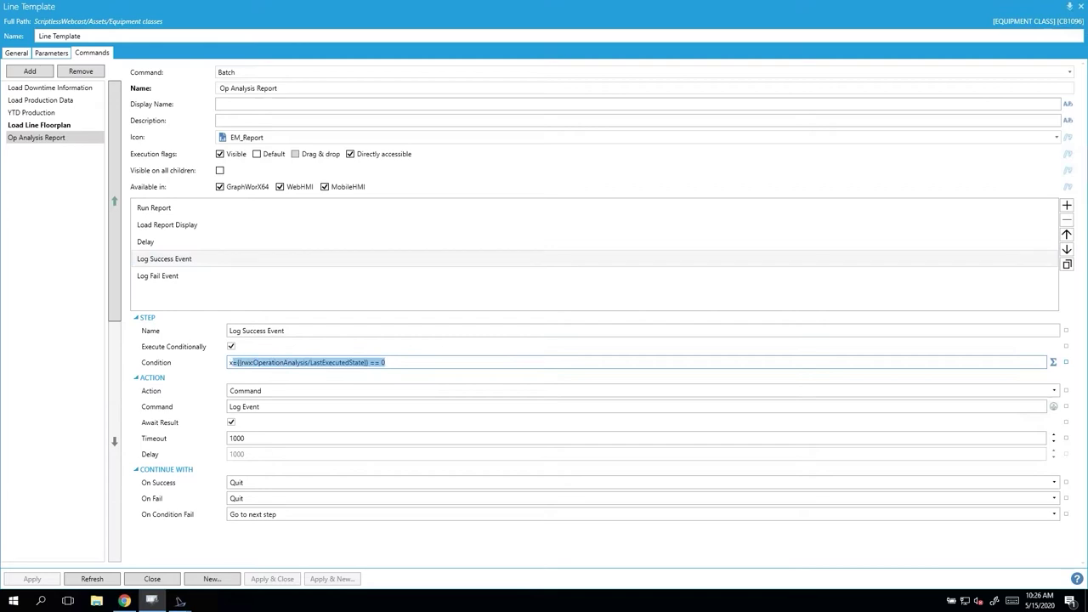
left_click(278, 364)
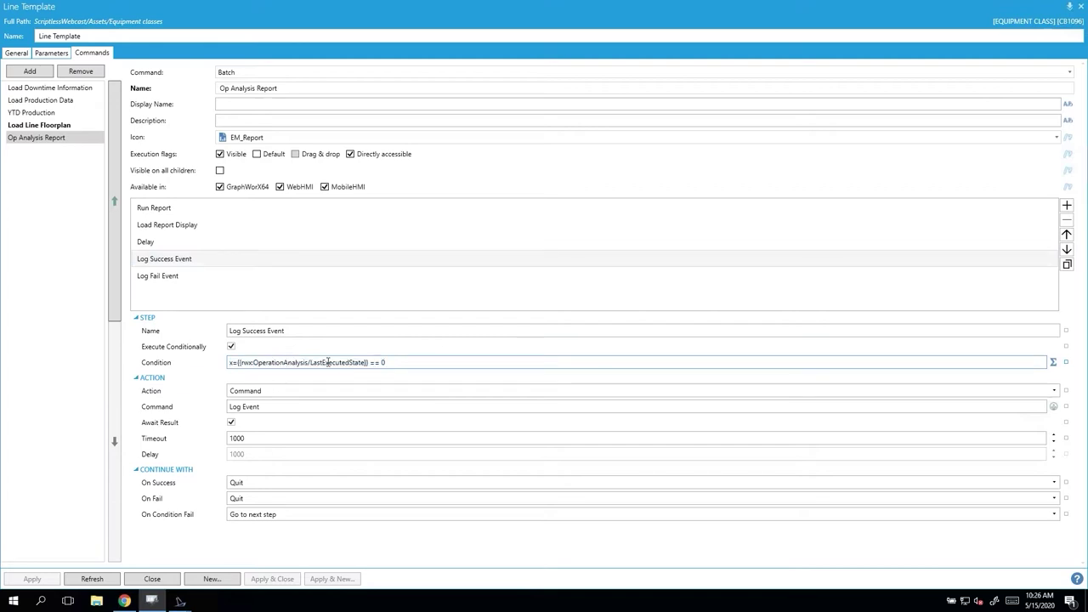
double_click(328, 363)
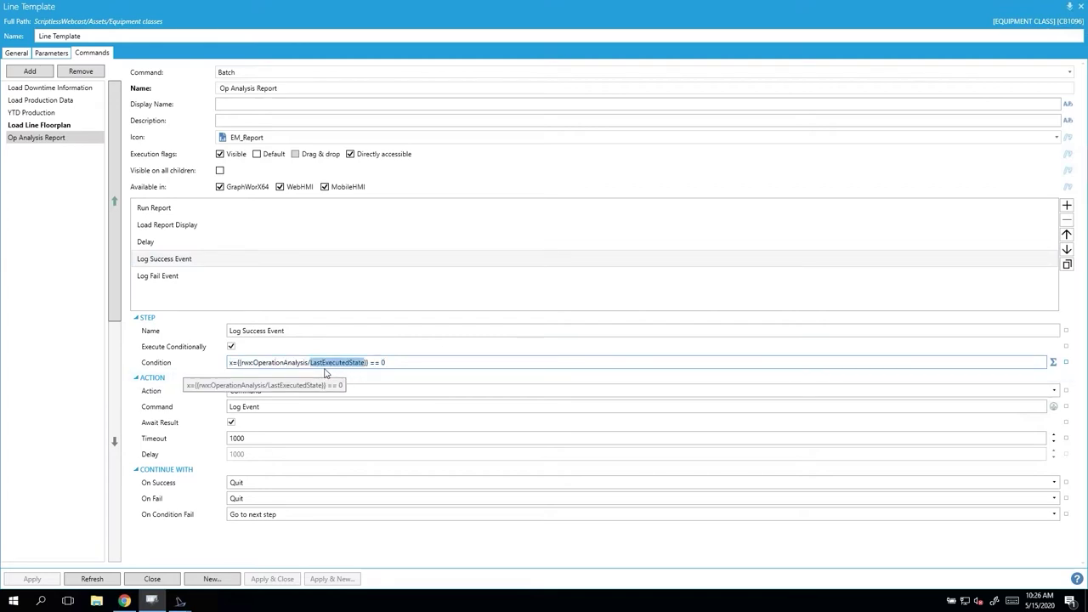
left_click(388, 364)
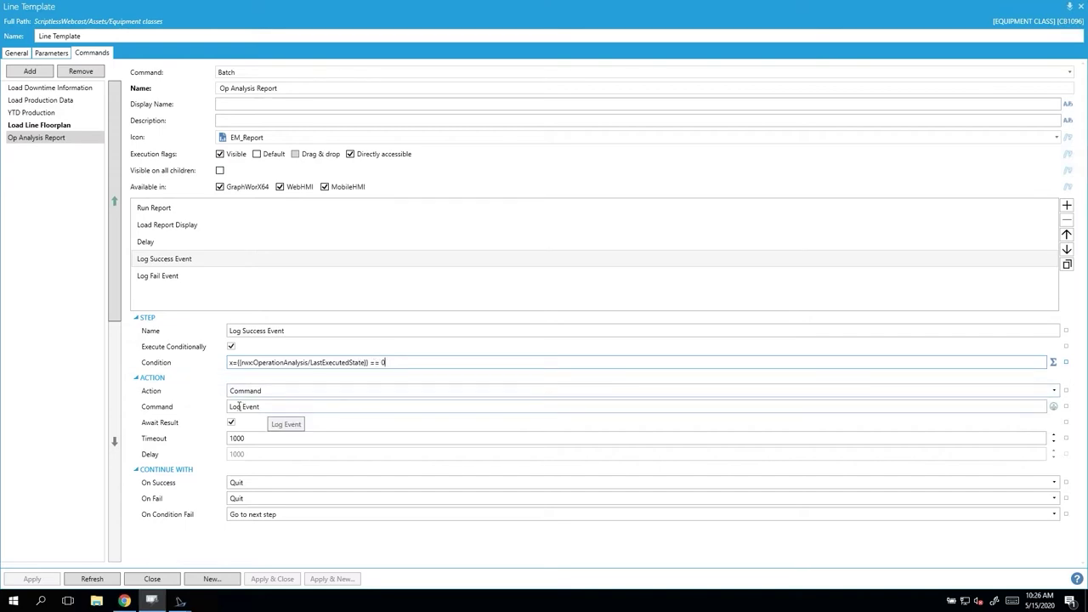
left_click(1053, 406)
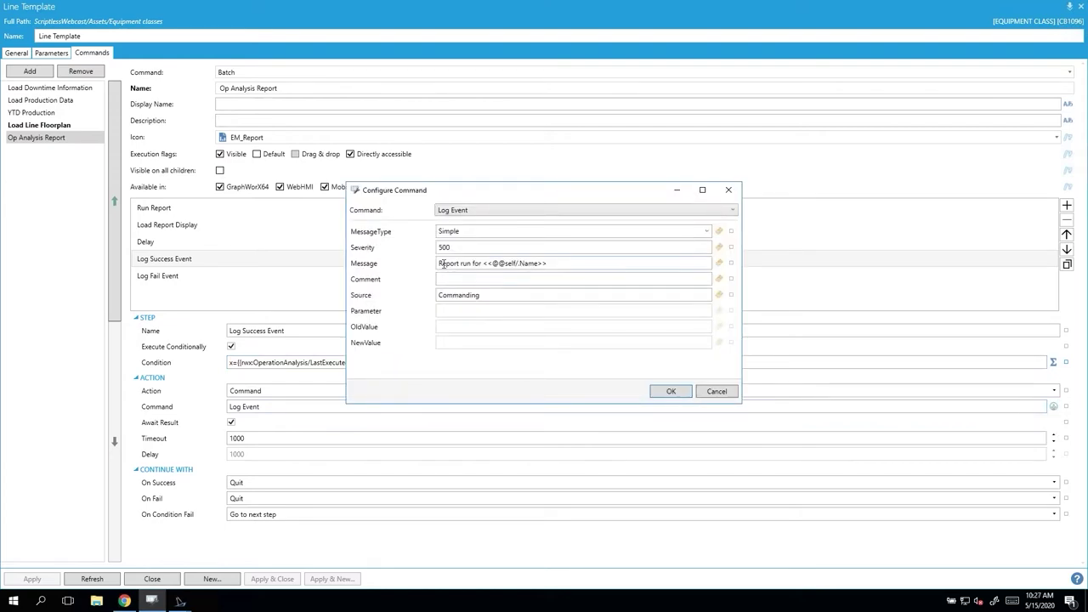
left_click_drag(442, 264, 486, 265)
left_click(554, 264)
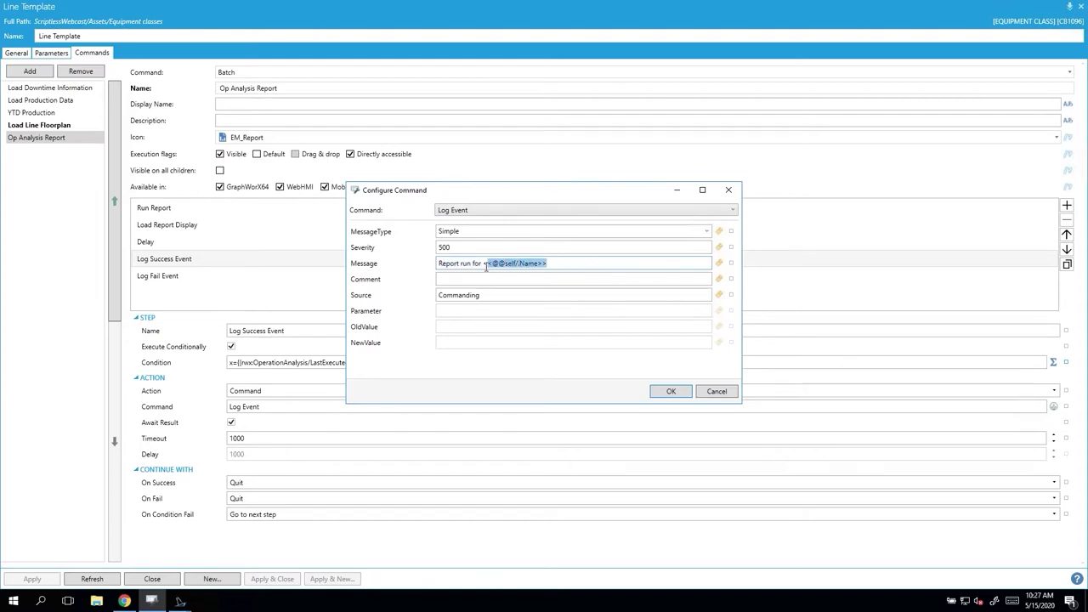
left_click(573, 263)
left_click(728, 397)
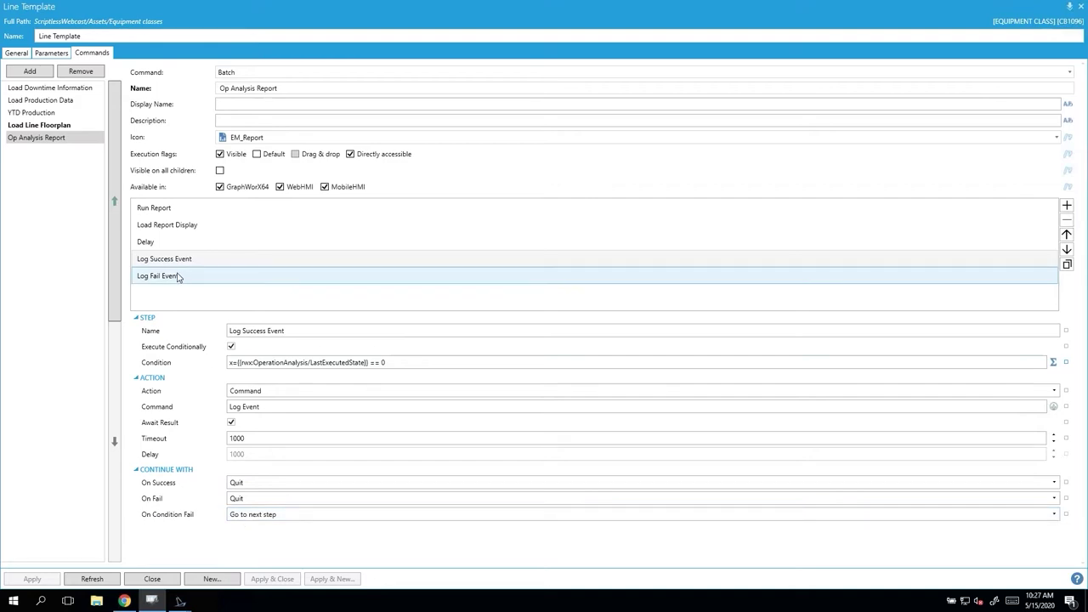
left_click(214, 276)
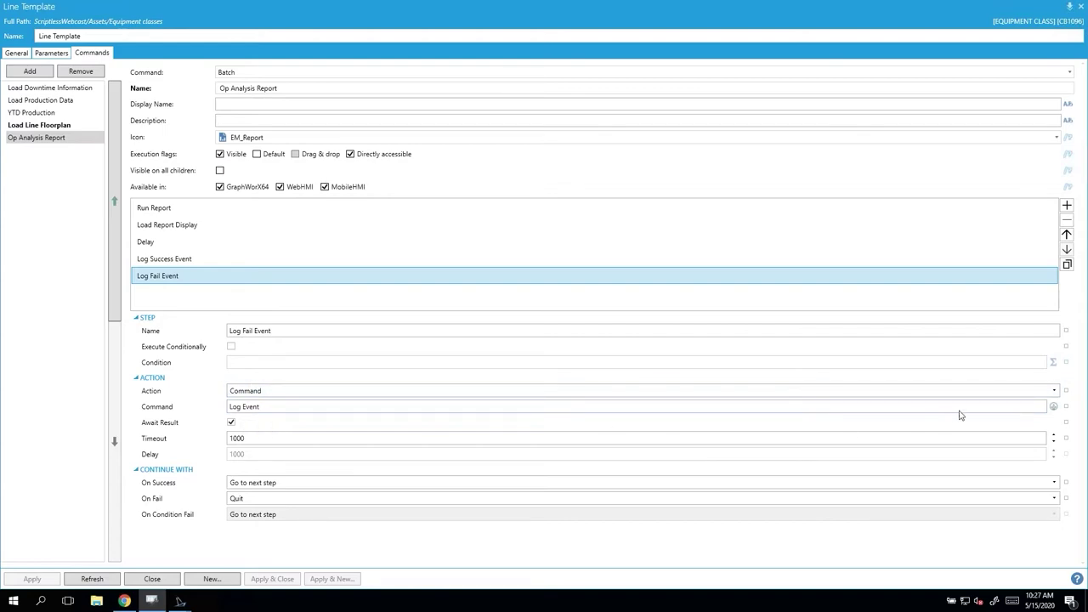
left_click(1054, 407)
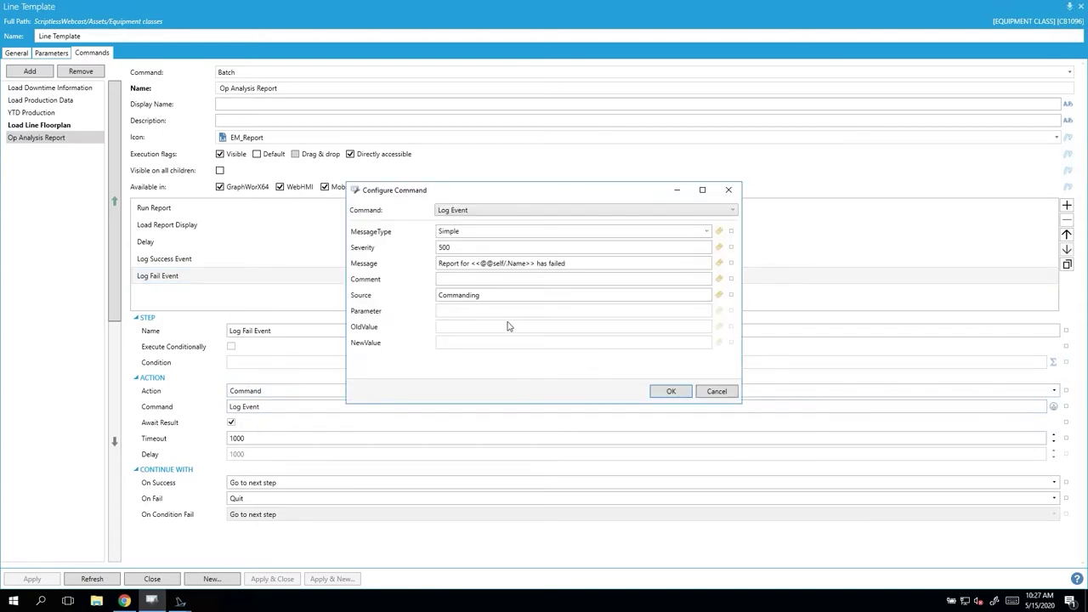
triple_click(610, 263)
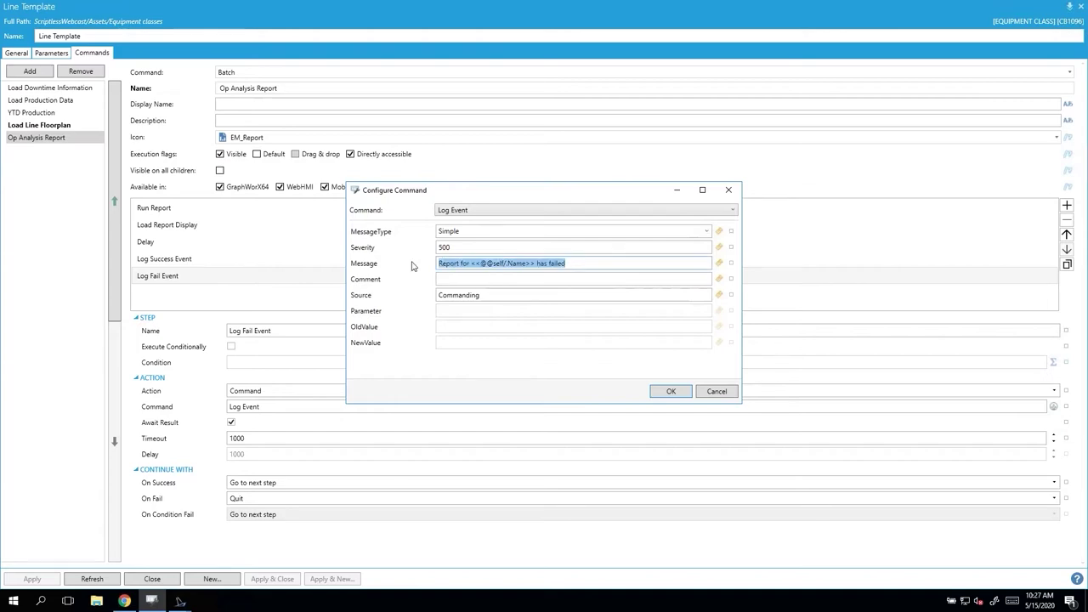
left_click(584, 266)
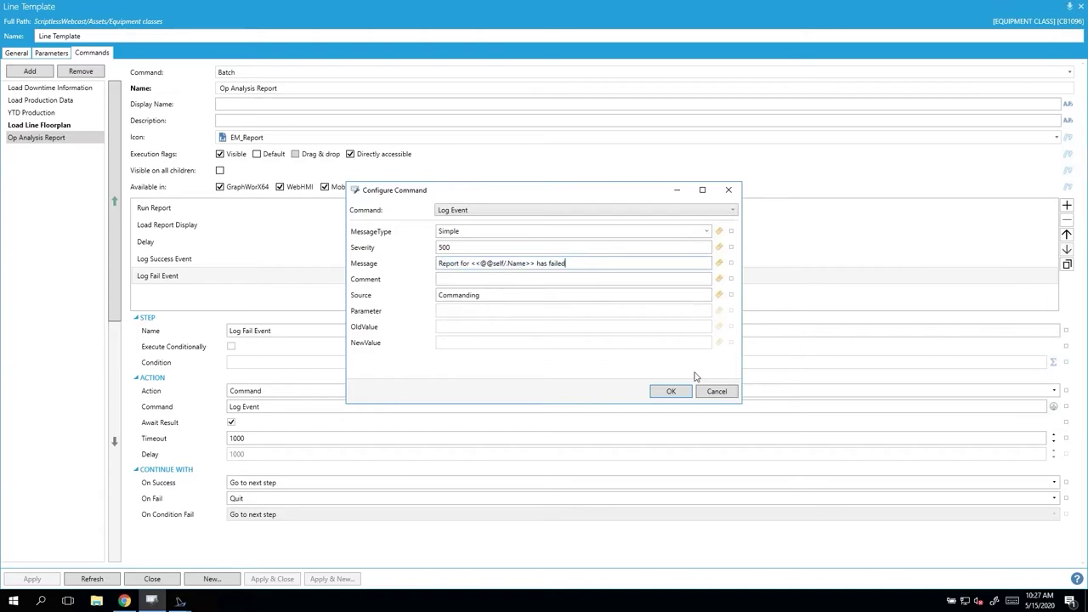
left_click(720, 393)
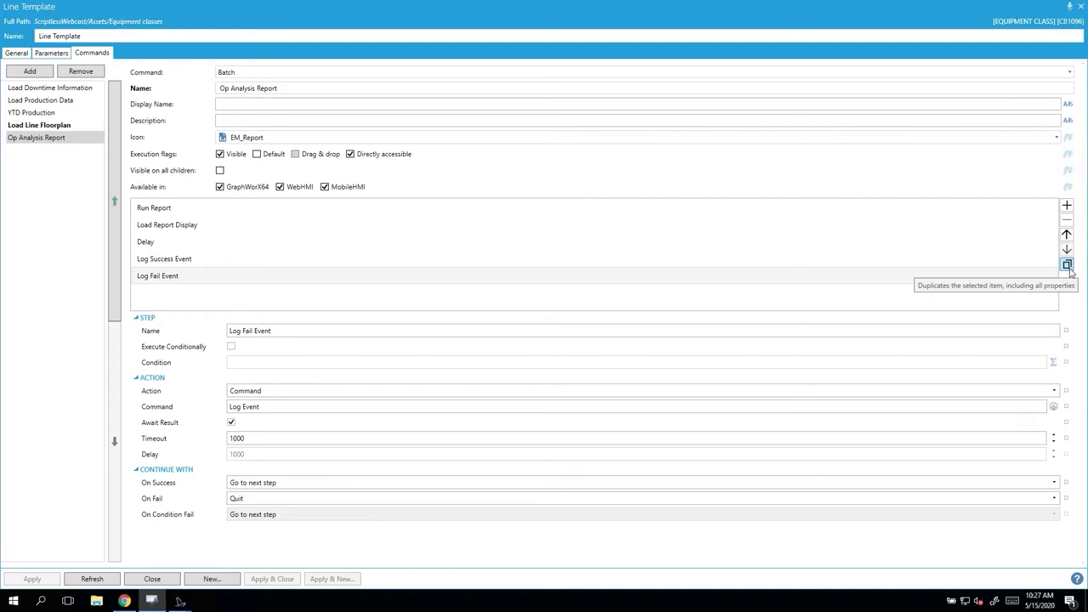
- Select the Log Success Event and Log Fail Event steps, then duplicate Log Fail Event
left_click(245, 263)
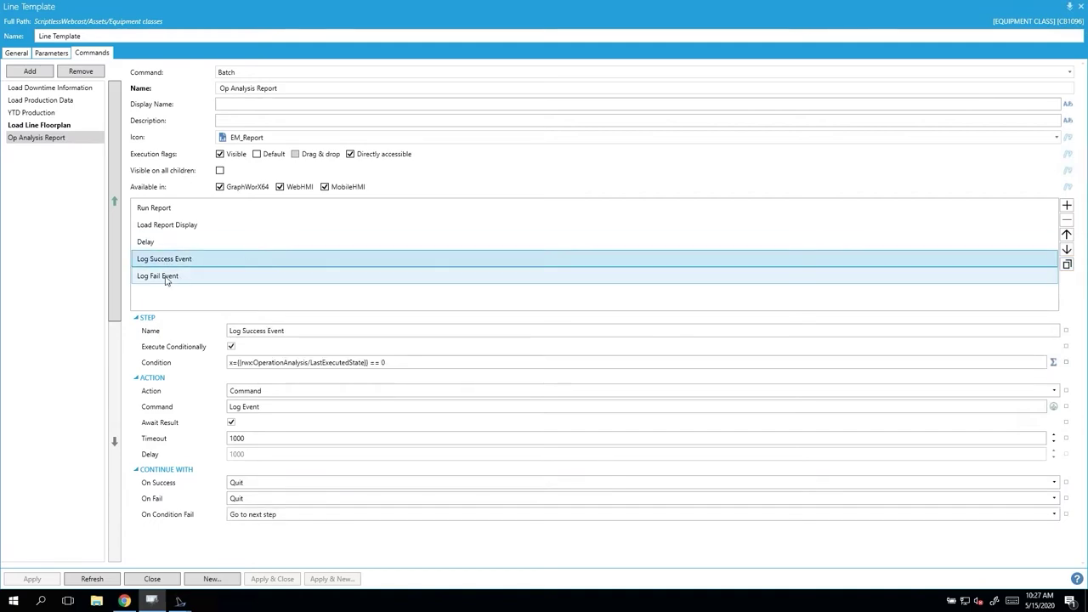
left_click(204, 281)
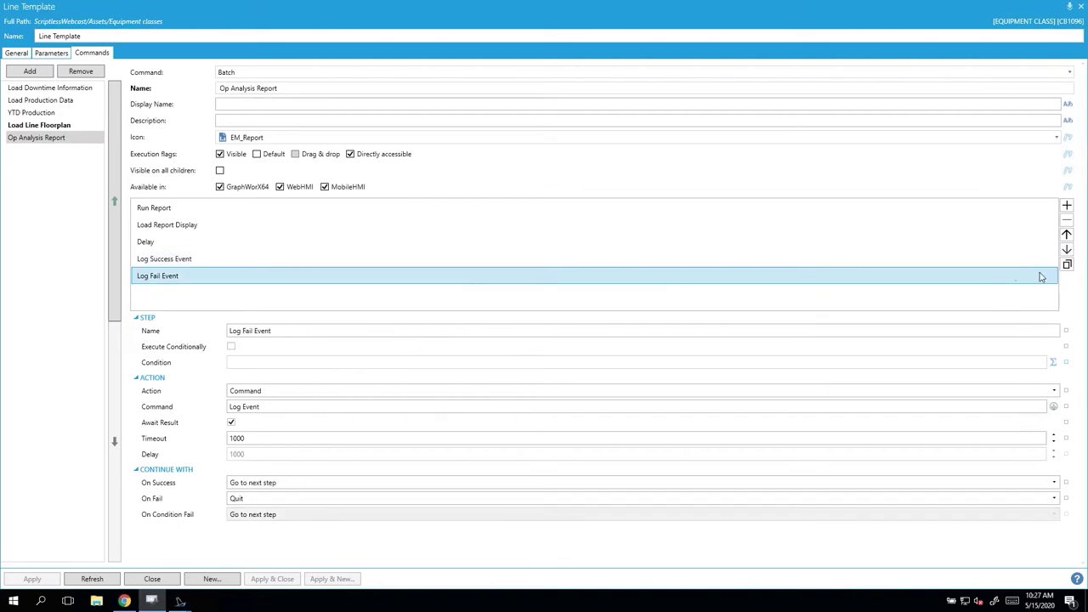
left_click(1067, 264)
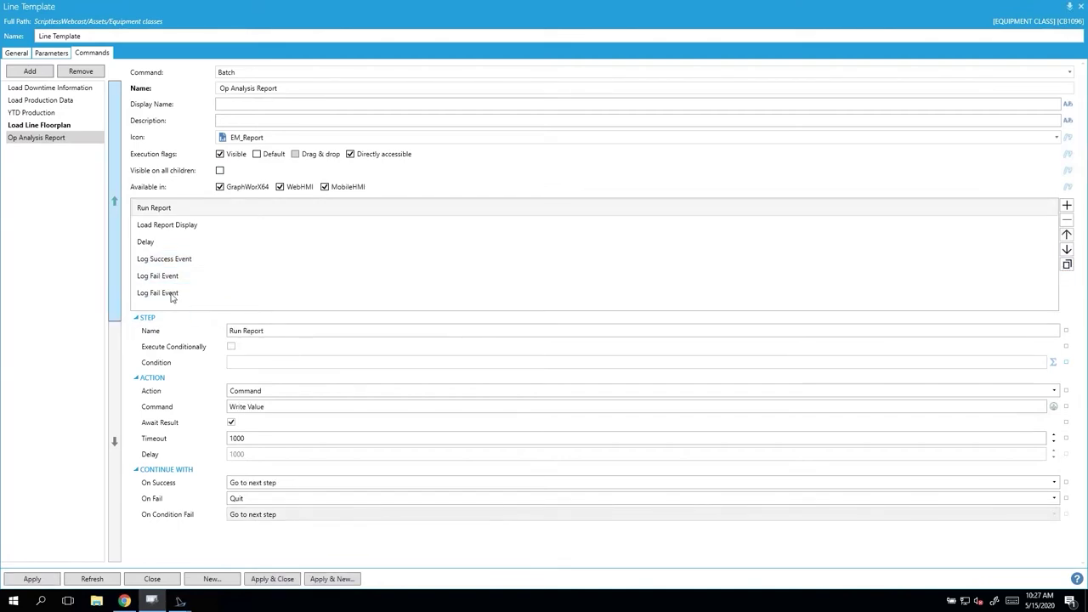
left_click(236, 294)
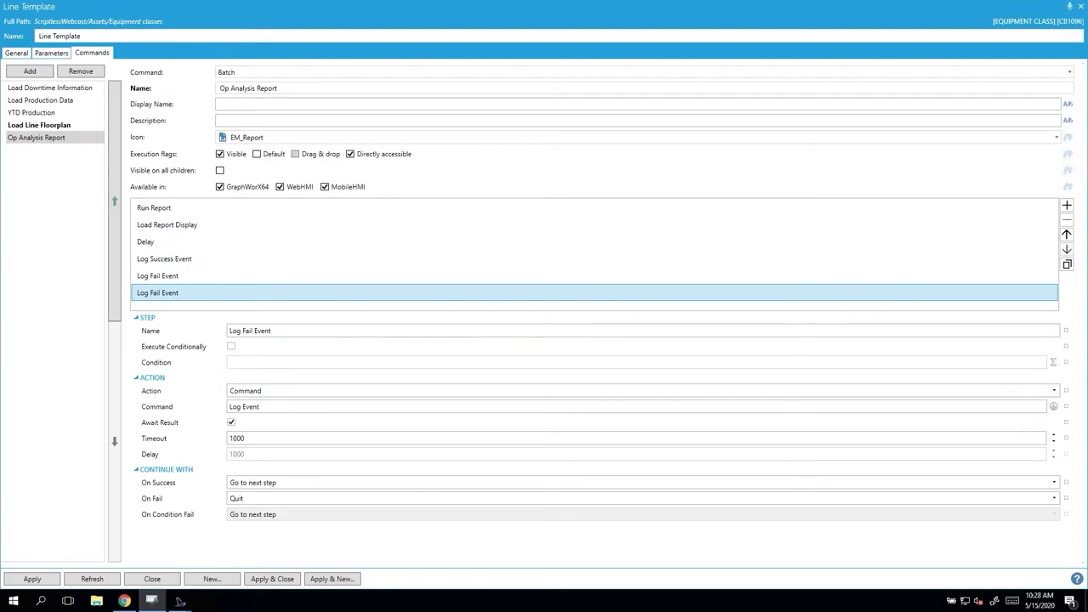
- Move Log Fail Event up three places and back to the bottom, then close Line Template
left_click(1067, 235)
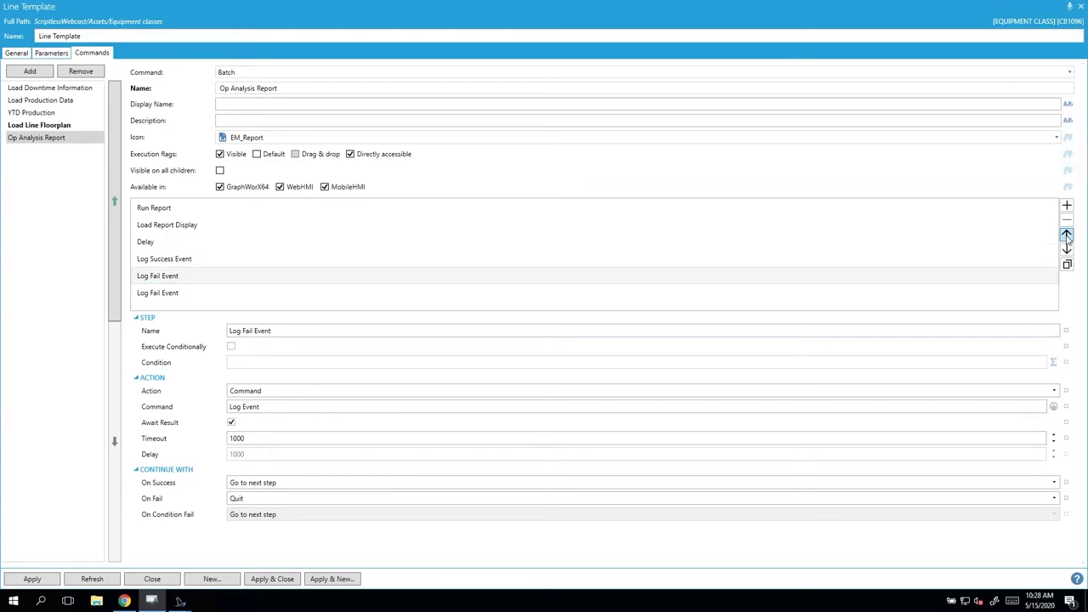
left_click(1067, 235)
left_click(1067, 236)
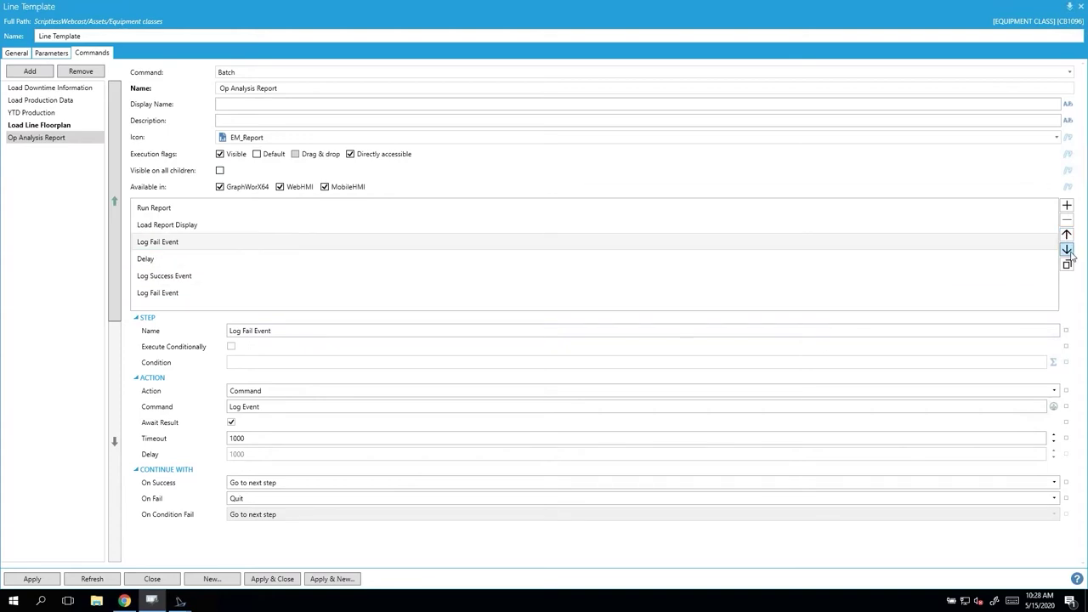
left_click(1067, 249)
left_click(1067, 250)
left_click(1067, 249)
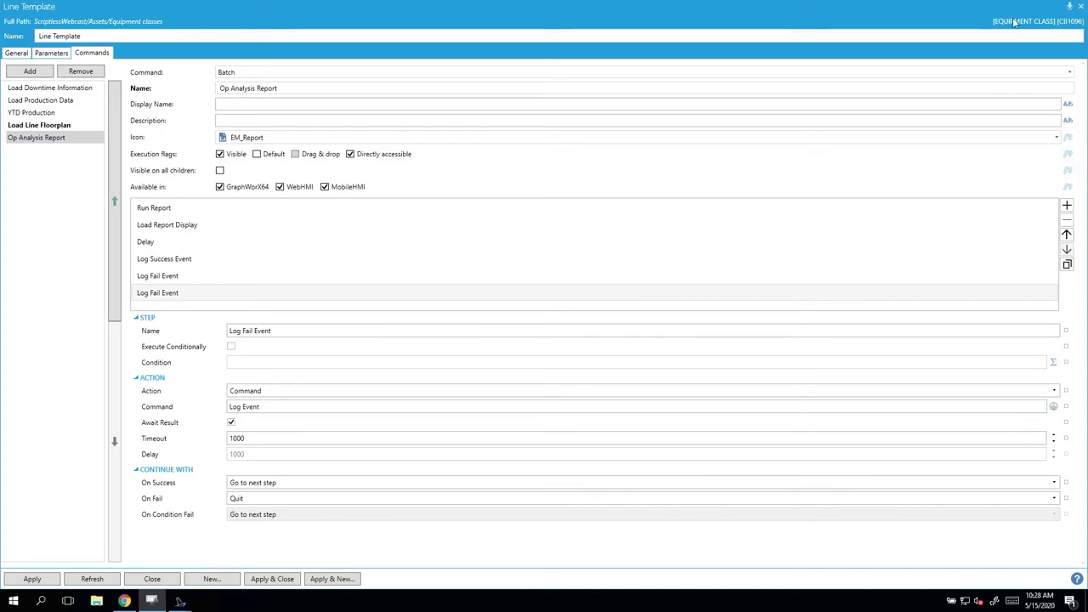
left_click(1081, 7)
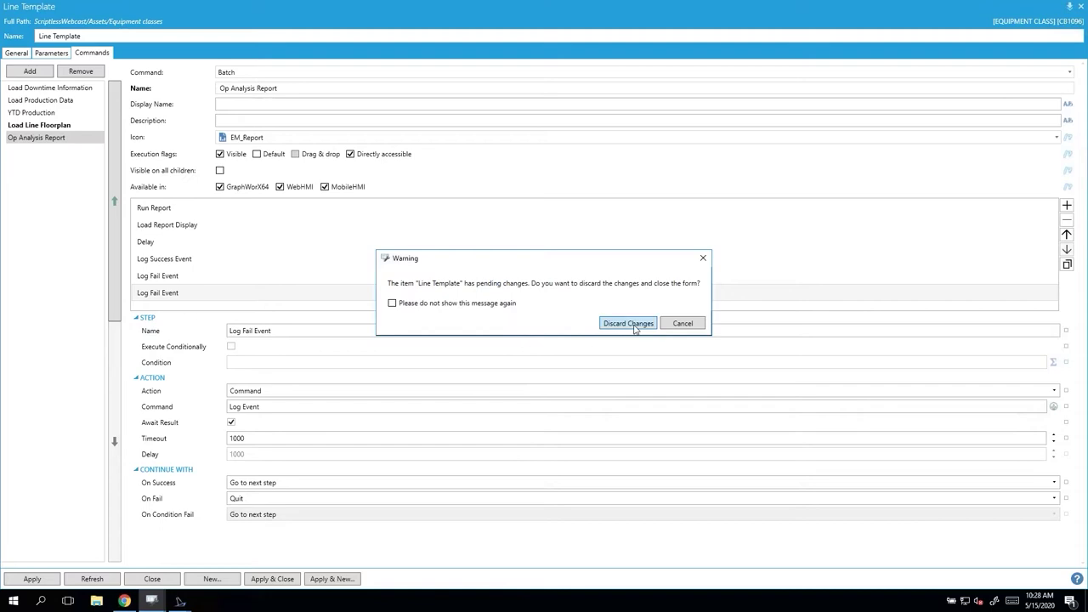
- Discard the Line Template changes and switch to the LineProductionByLine runtime display
left_click(629, 324)
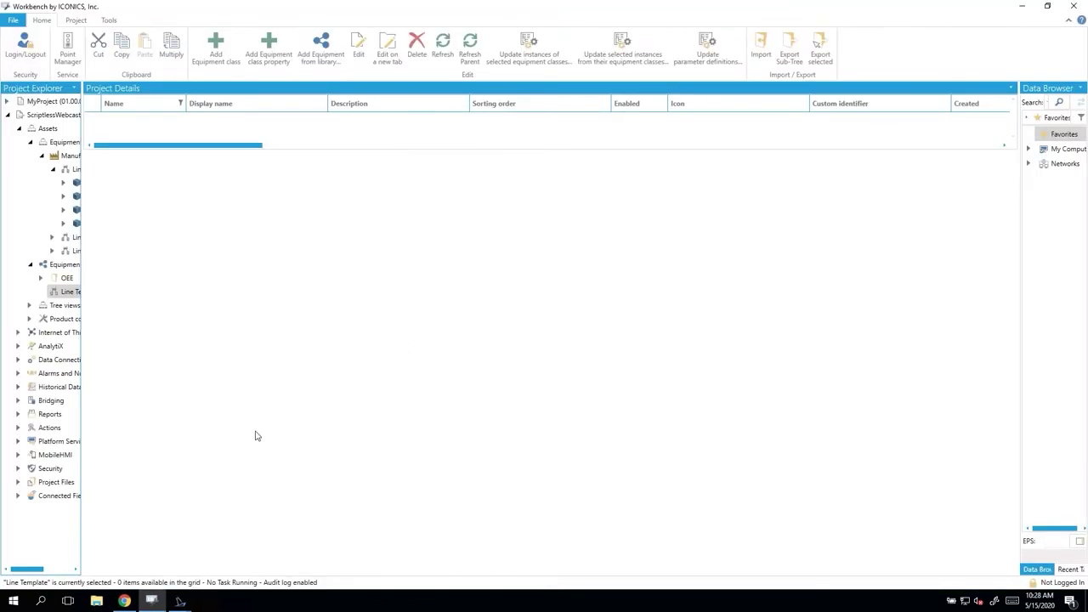
mouse_move(180, 604)
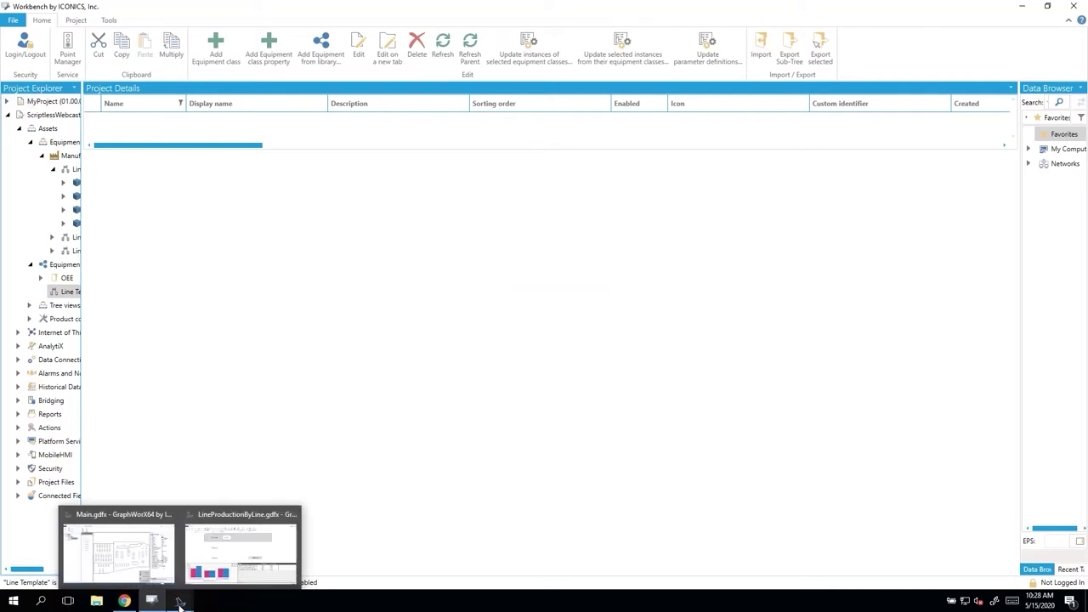
left_click(243, 544)
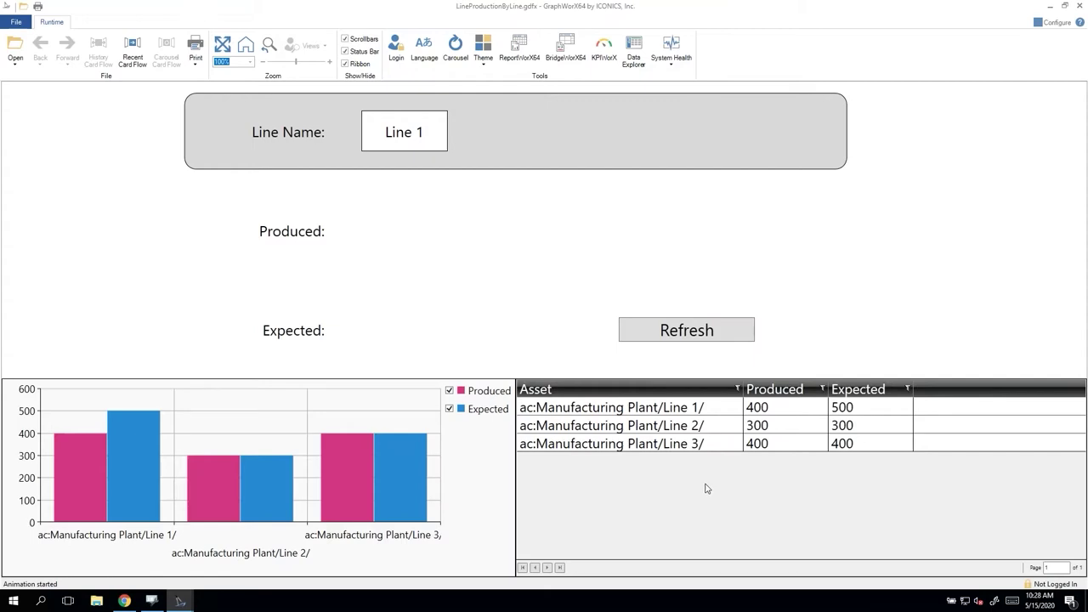
- Submit 'Line 1' in the Line Name box twice, then return to Workbench
left_click(413, 136)
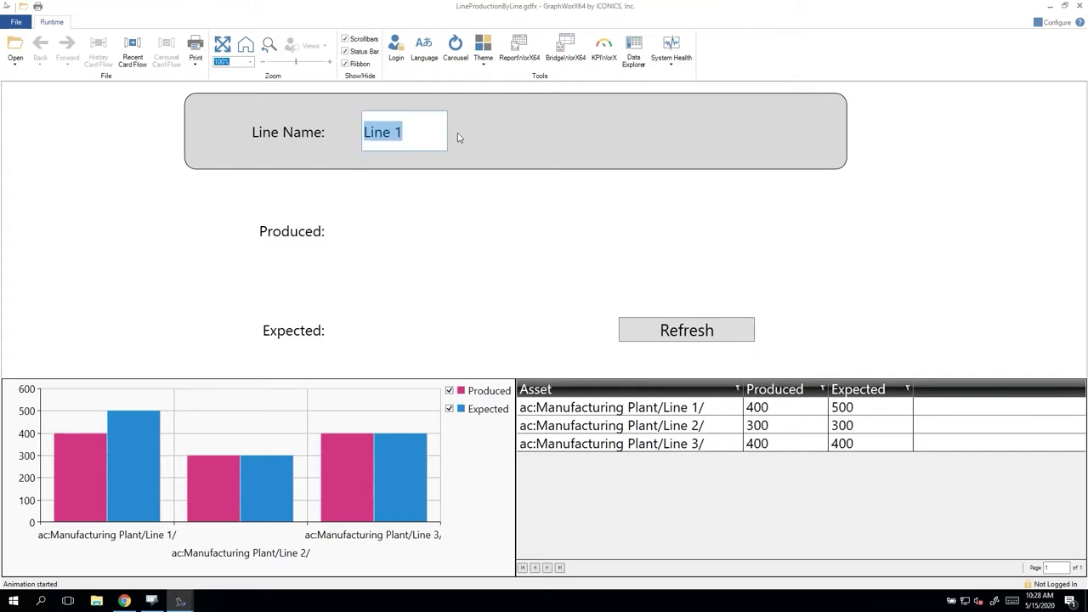
left_click(428, 141)
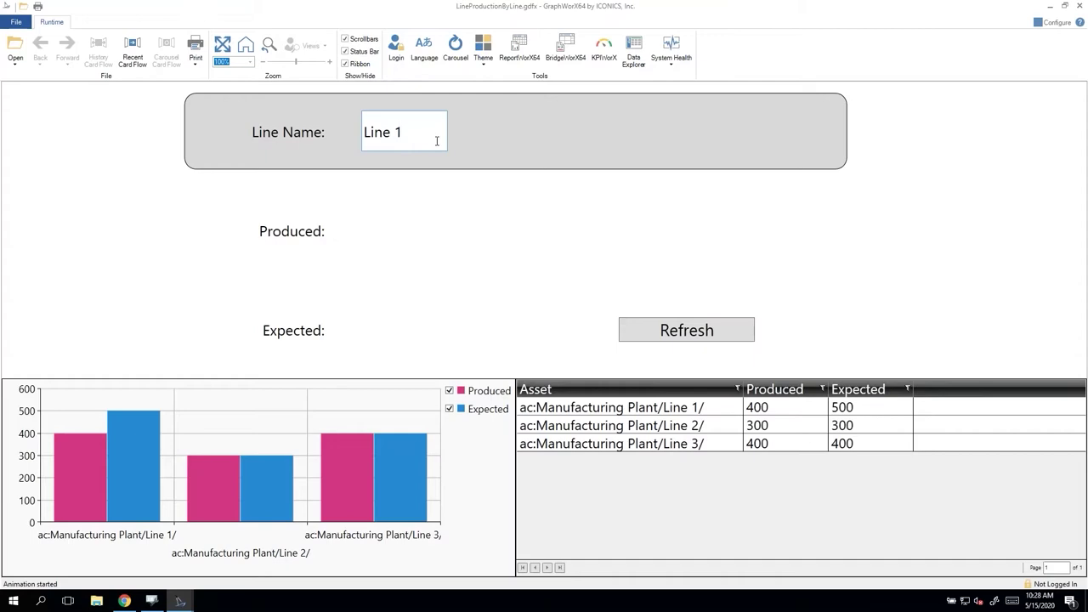
key("Return")
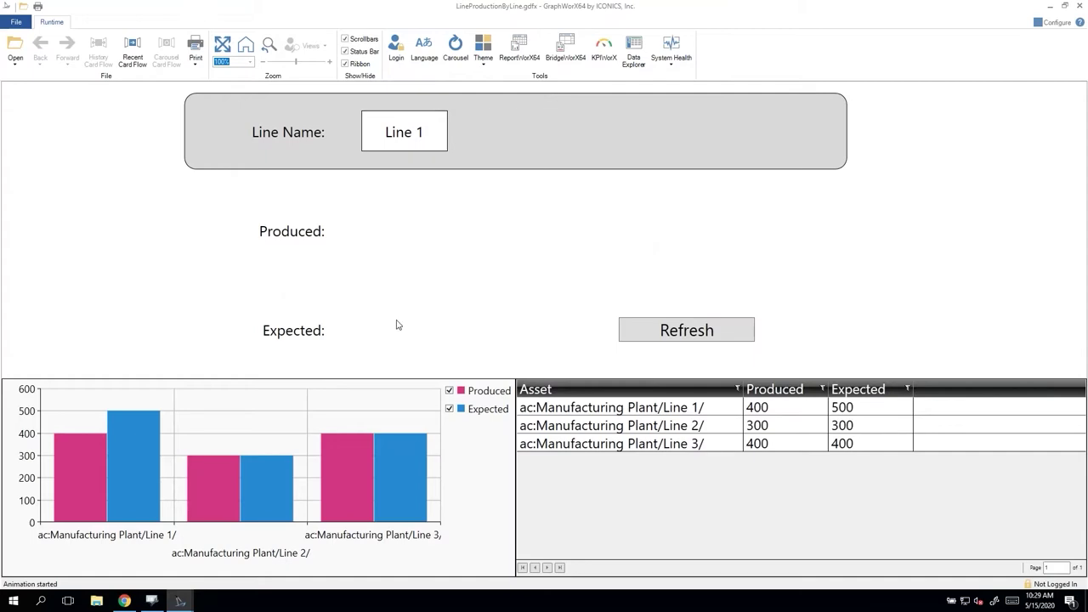
left_click(432, 136)
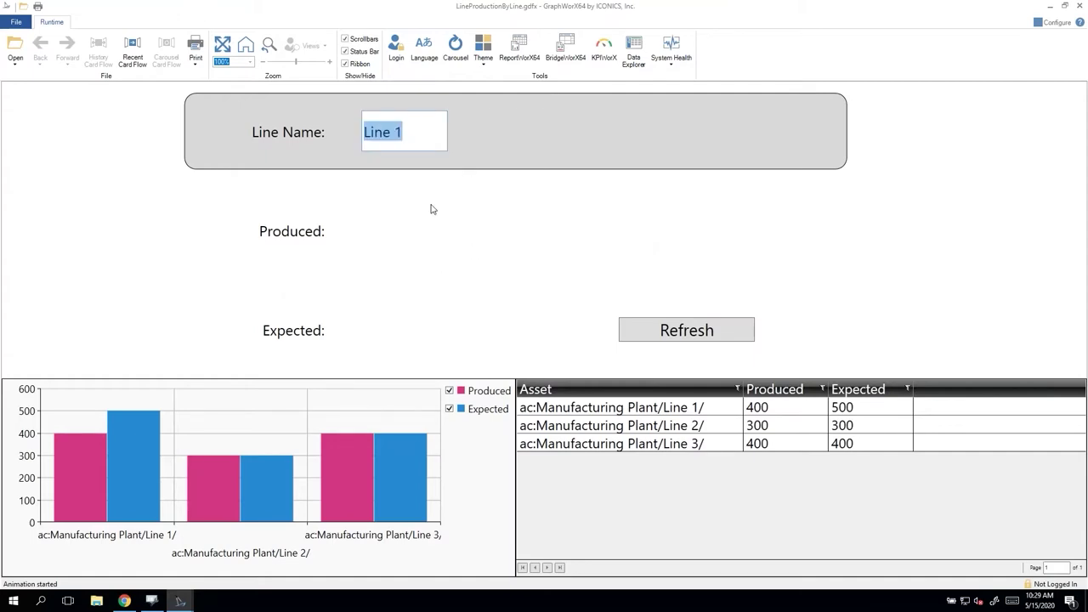
key("Return")
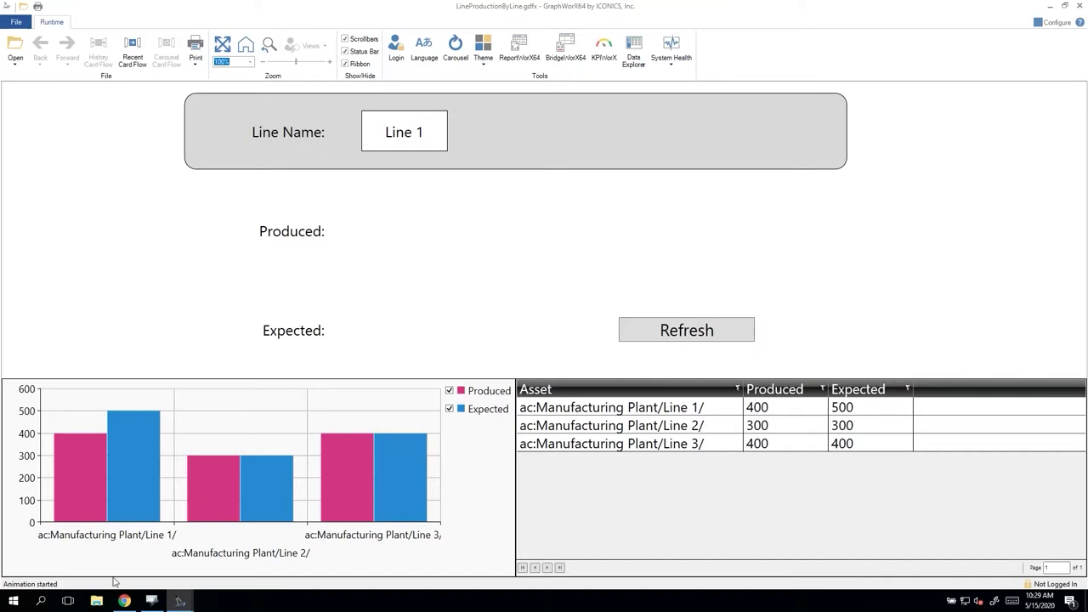
left_click(152, 601)
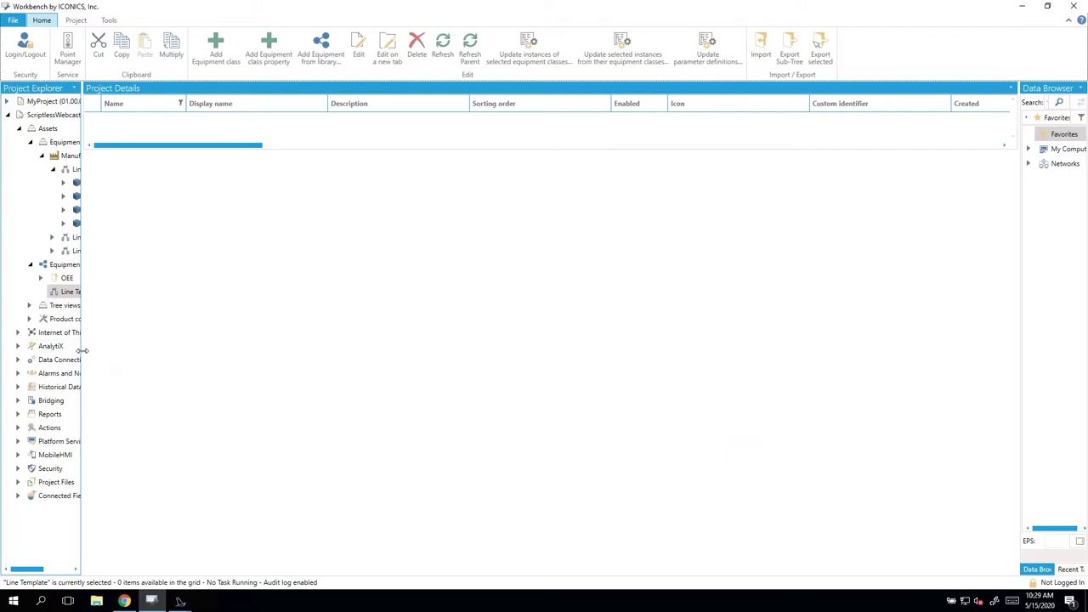
- Widen Project Explorer and open ManufacturingDemo under Data Connectivity > Databases > SQL Connections
left_click_drag(82, 350, 197, 349)
left_click(18, 128)
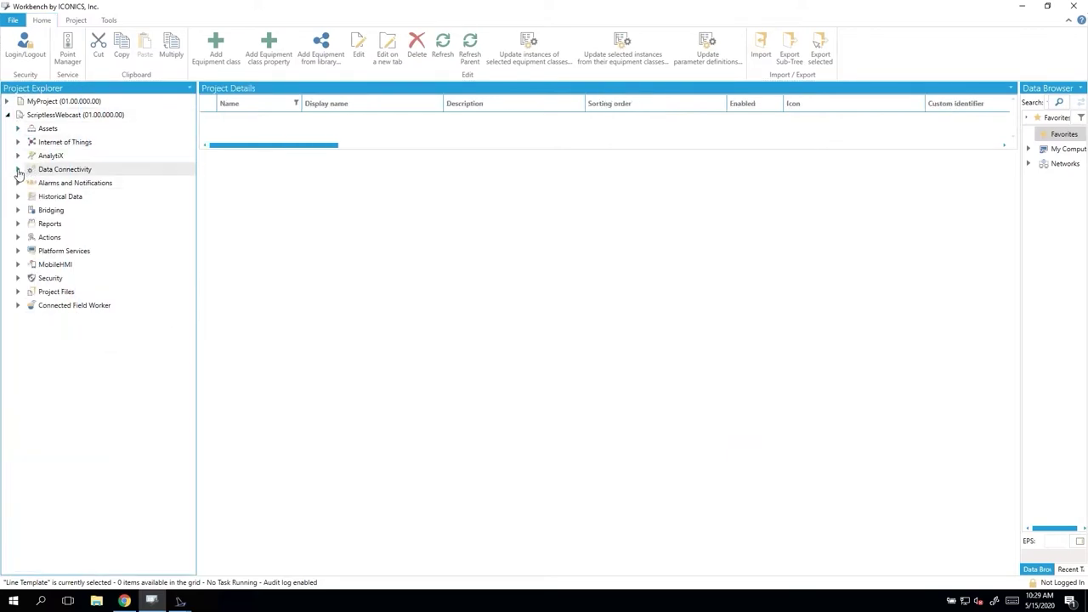
left_click(18, 170)
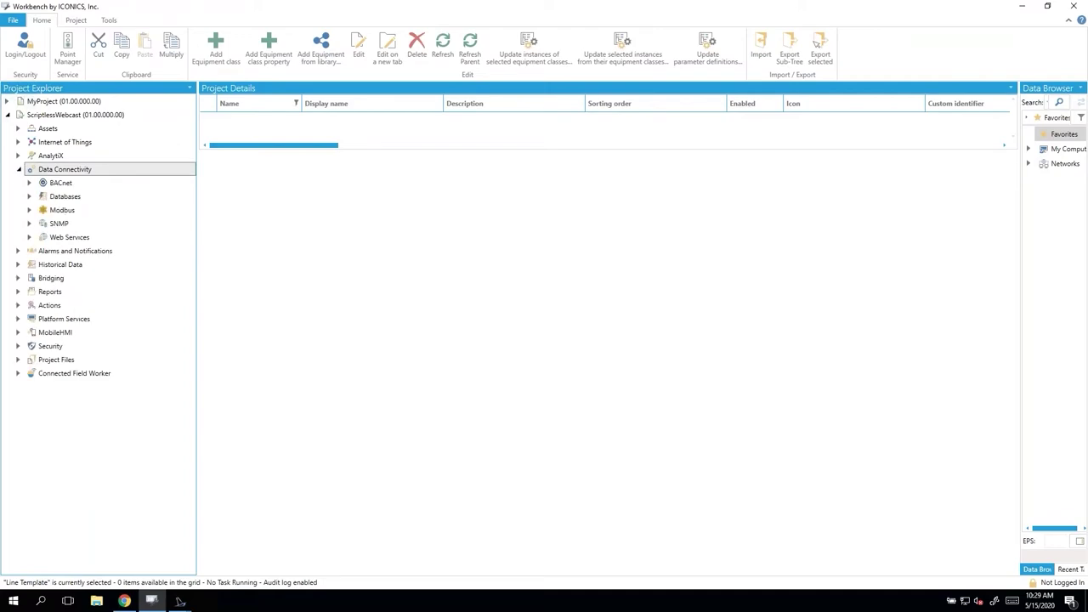
left_click(30, 196)
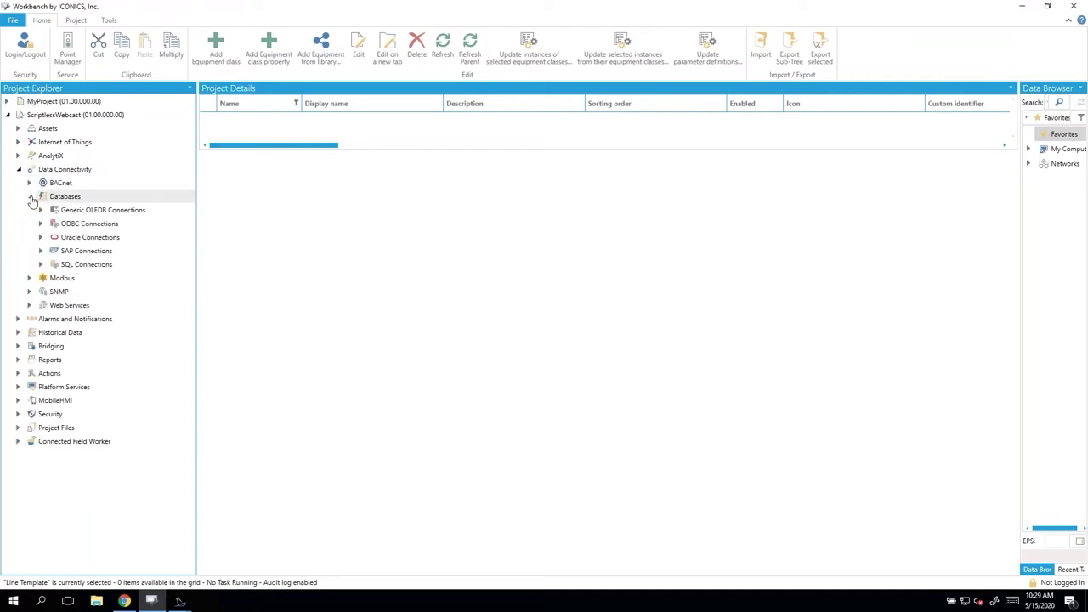
left_click(41, 264)
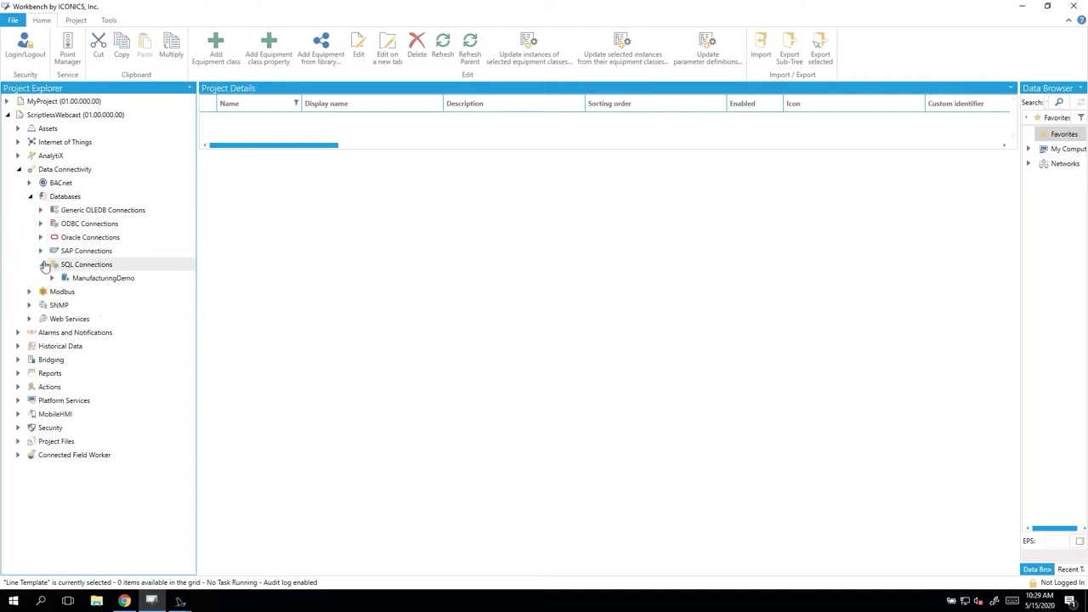
left_click(120, 278)
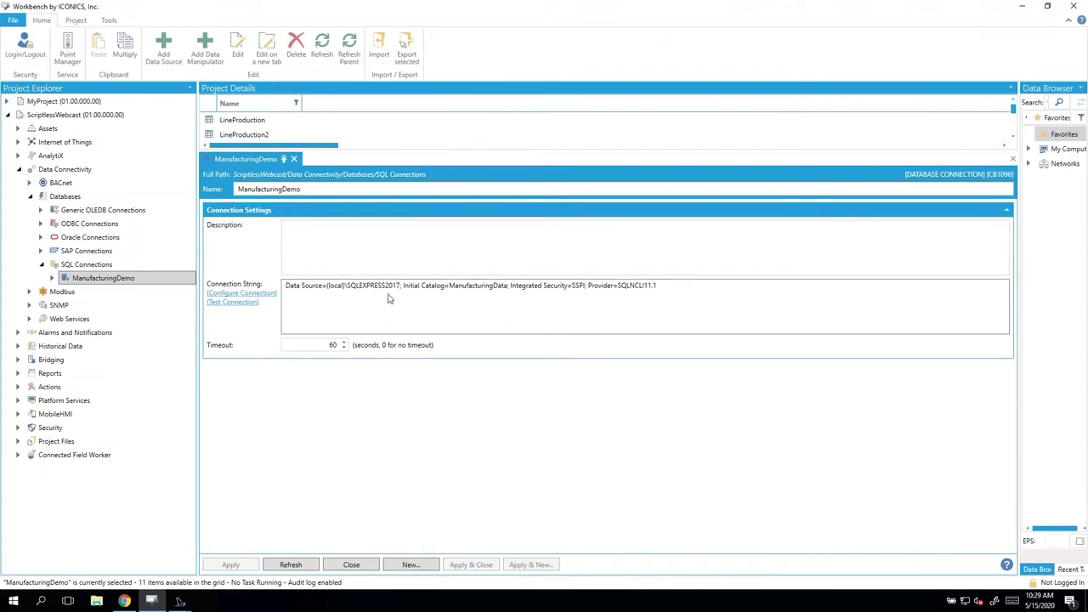
right_click(100, 280)
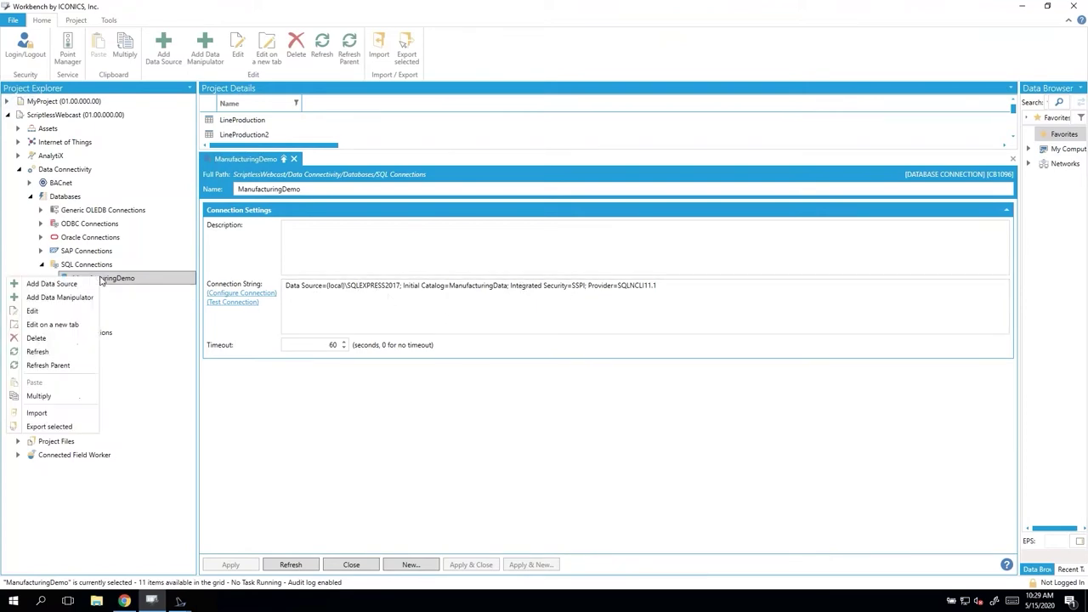
- Add a data source named LineProductionByLine under ManufacturingDemo and open its SELECT command configuration
left_click(29, 288)
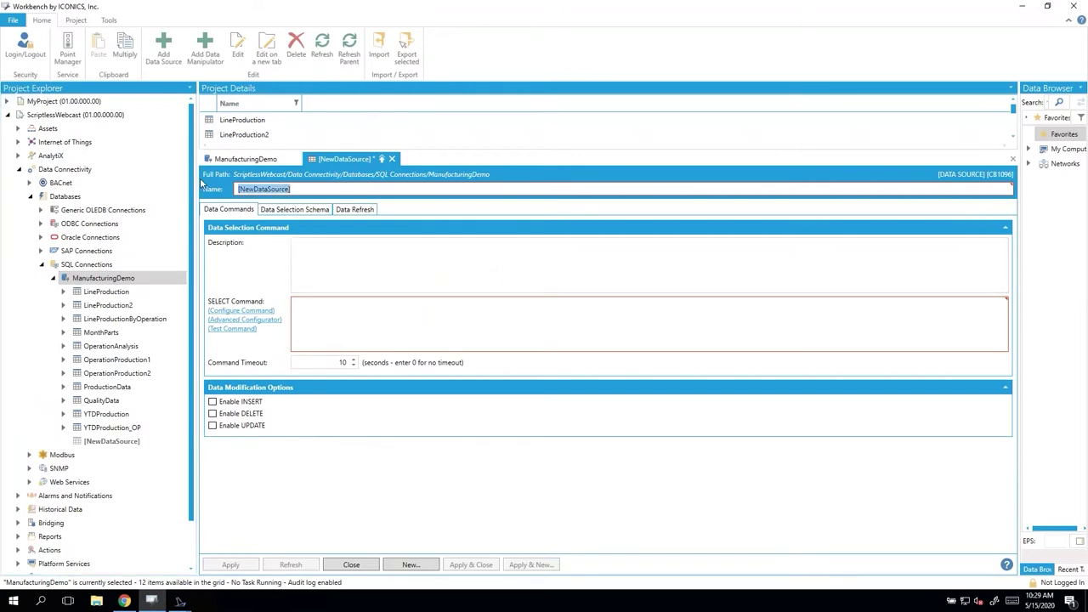
type("LineProduction")
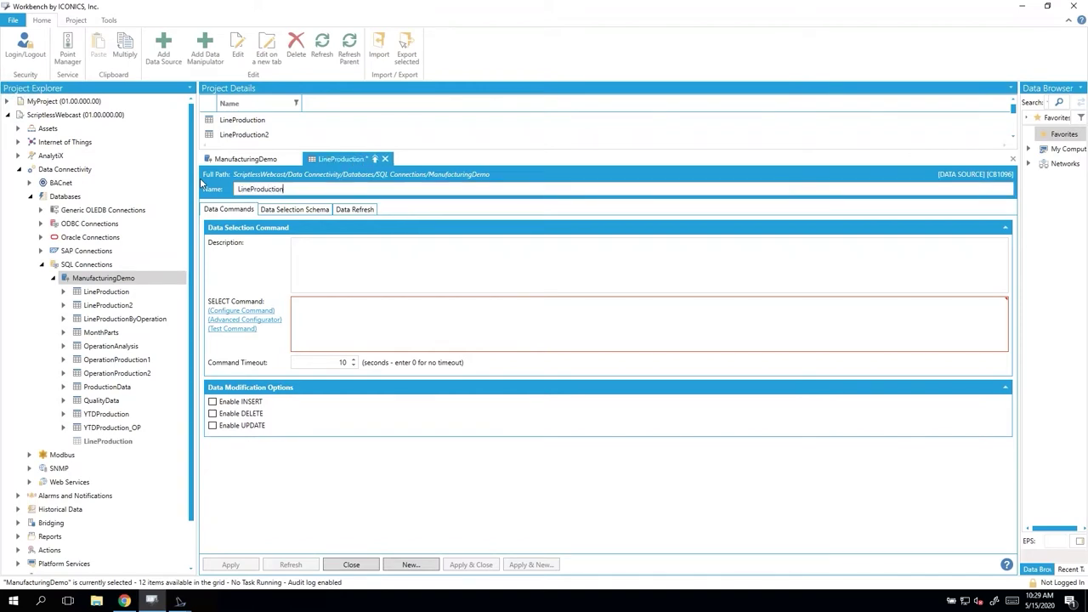
type("ByLine")
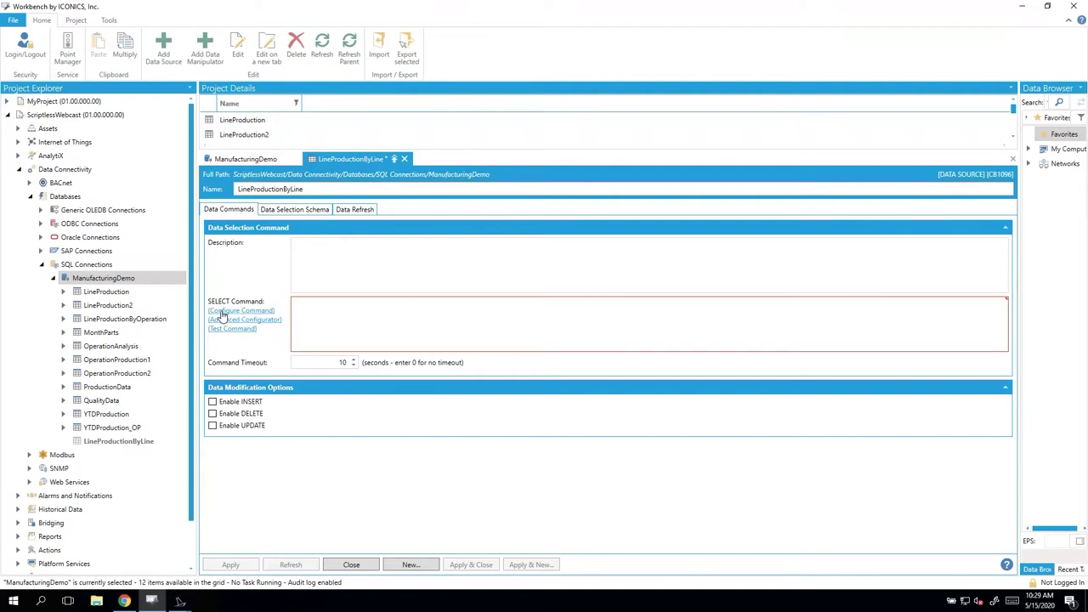
left_click(222, 313)
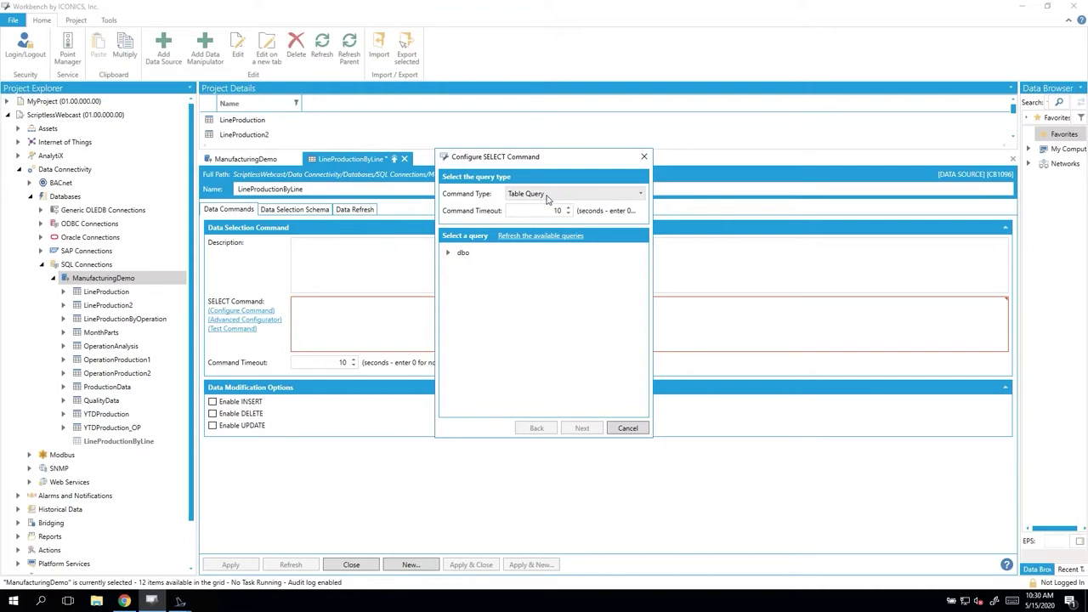
- Choose the dbo.LineProduction2 table as the query source
left_click(451, 253)
left_click(457, 267)
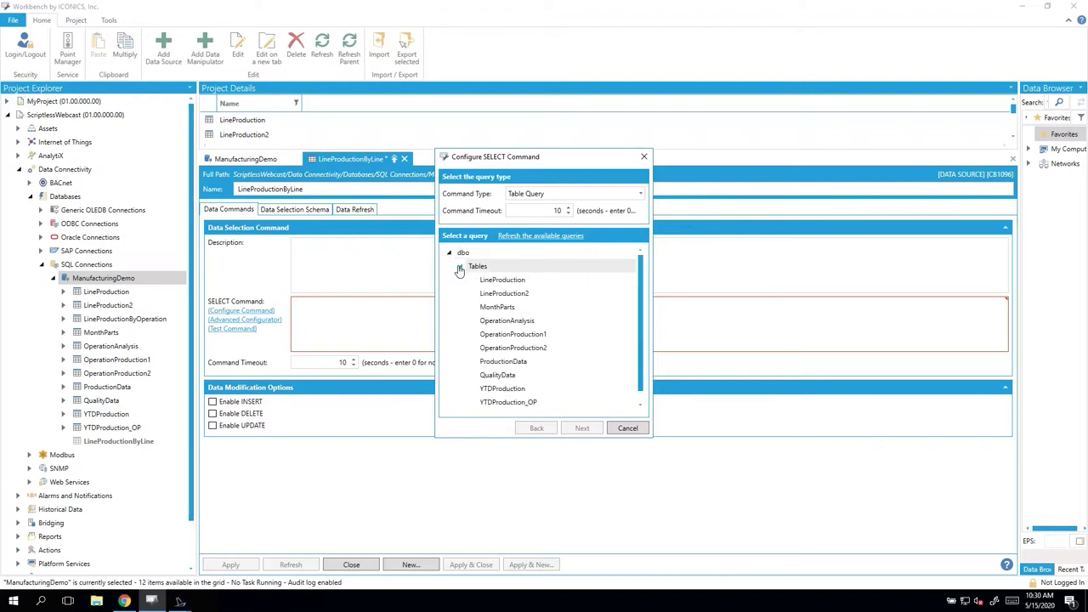
left_click(557, 294)
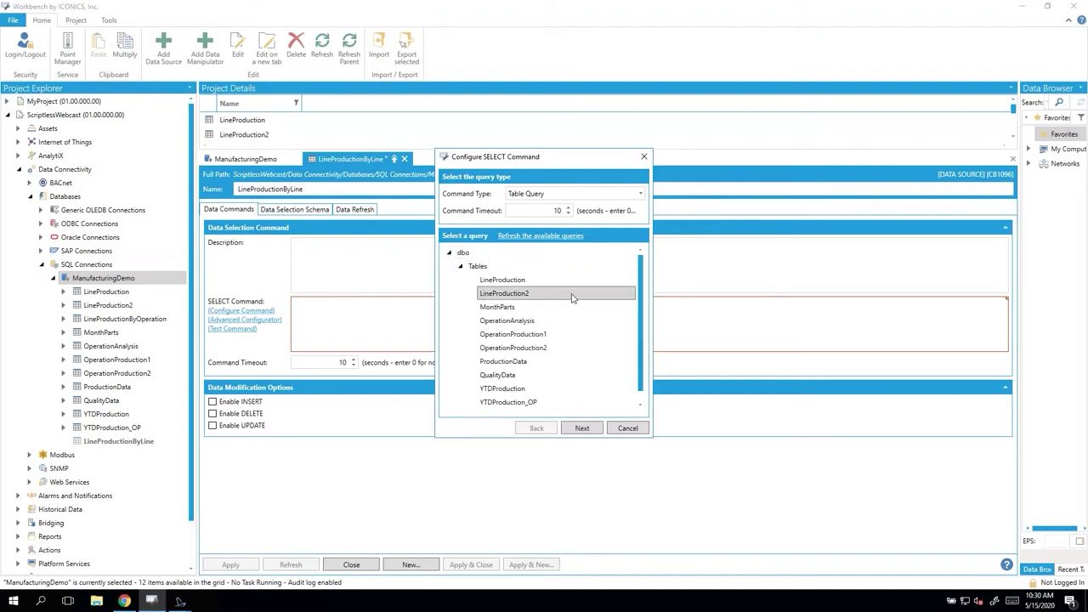
left_click(591, 430)
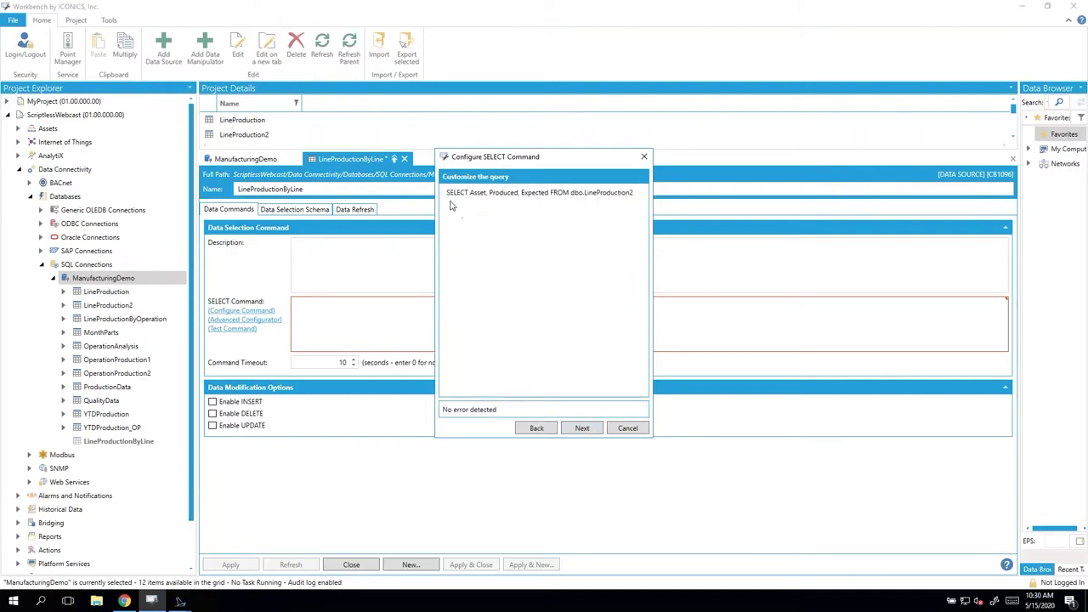
left_click(639, 201)
type("= @assetName")
left_click_drag(539, 204, 494, 215)
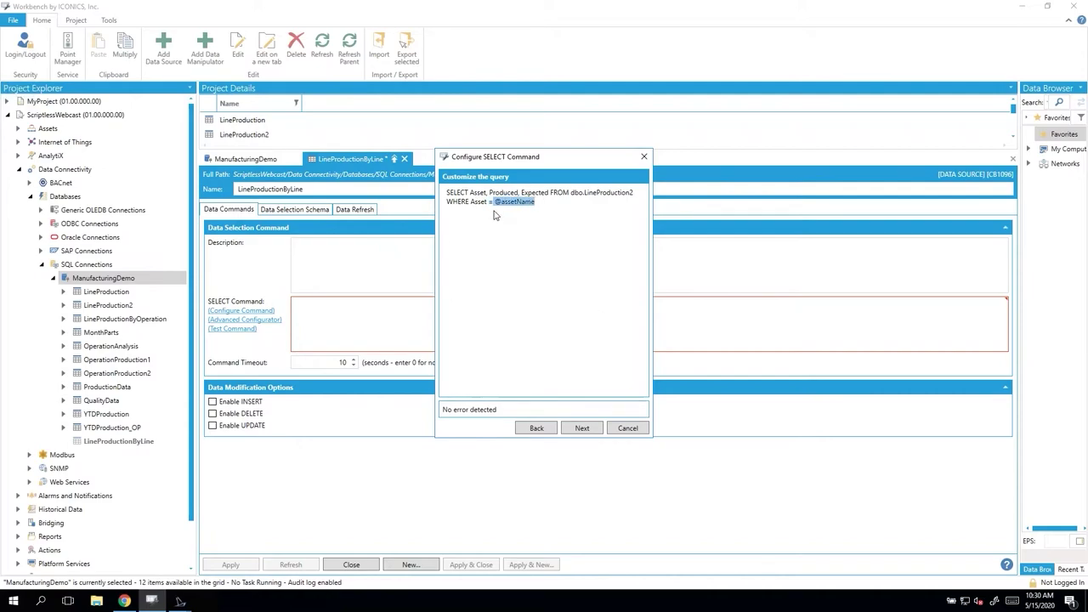
left_click(577, 215)
left_click(585, 429)
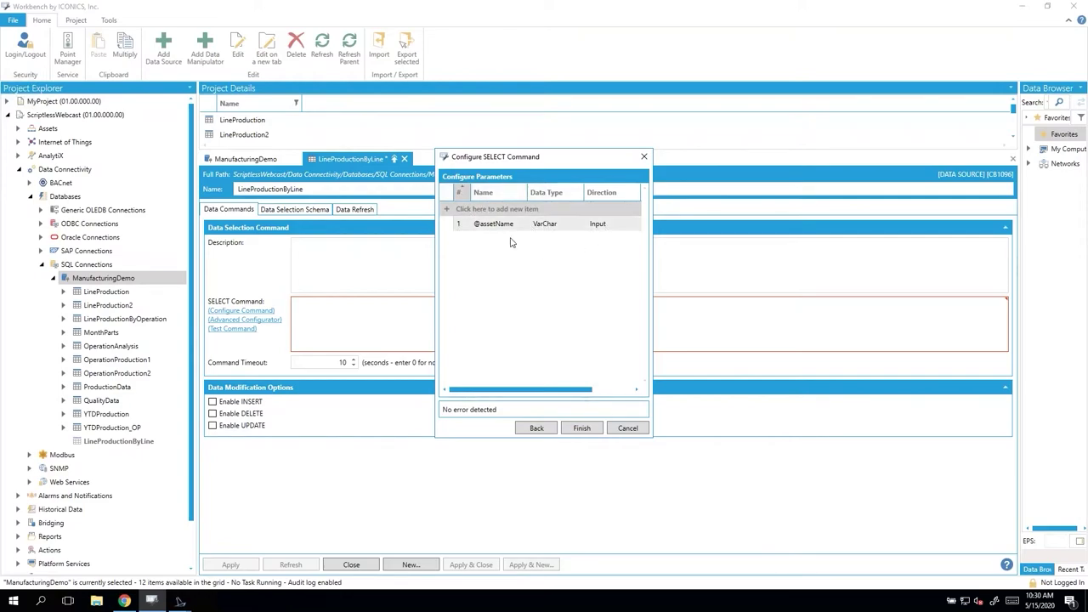
left_click(583, 428)
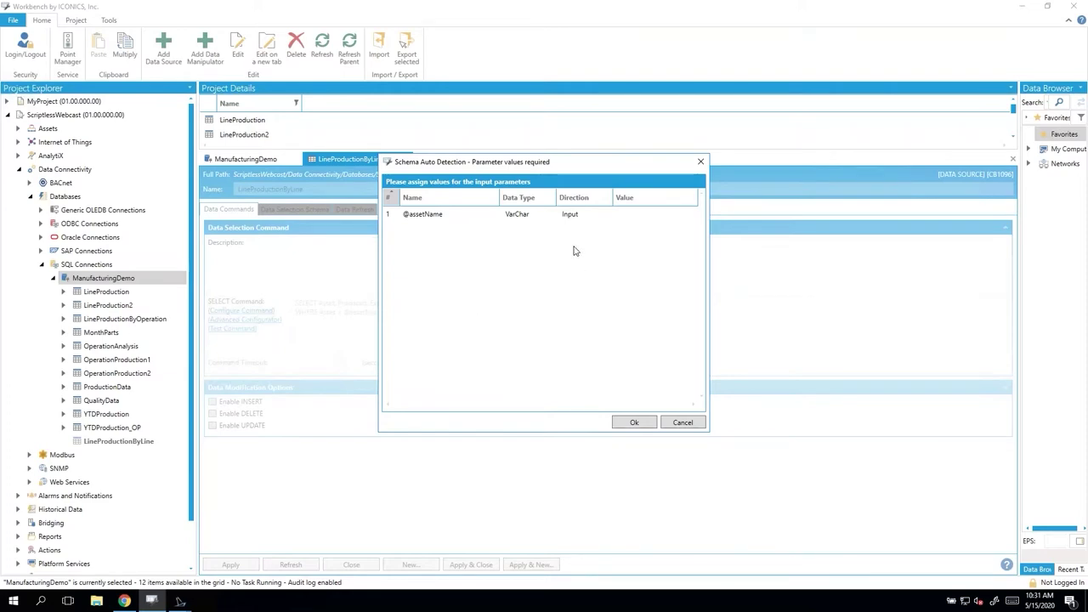
left_click(643, 220)
type("x")
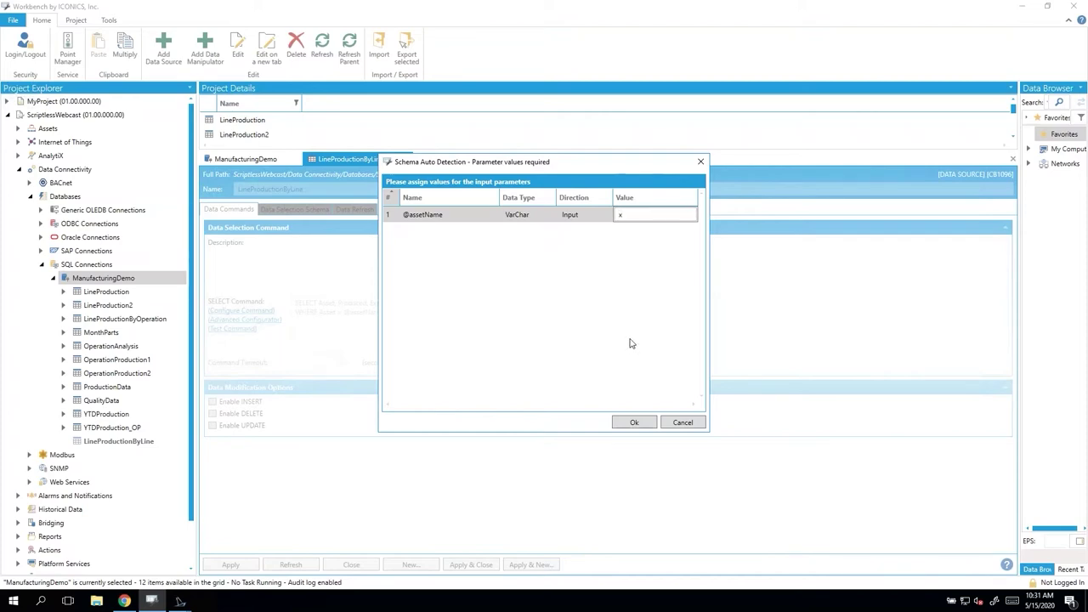
left_click(634, 422)
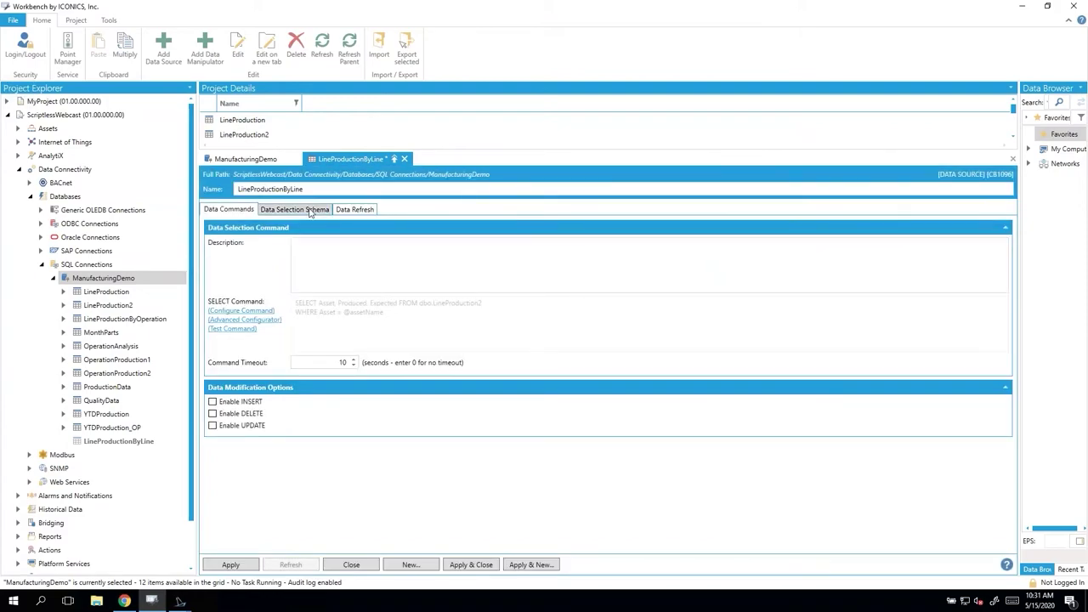
left_click(311, 211)
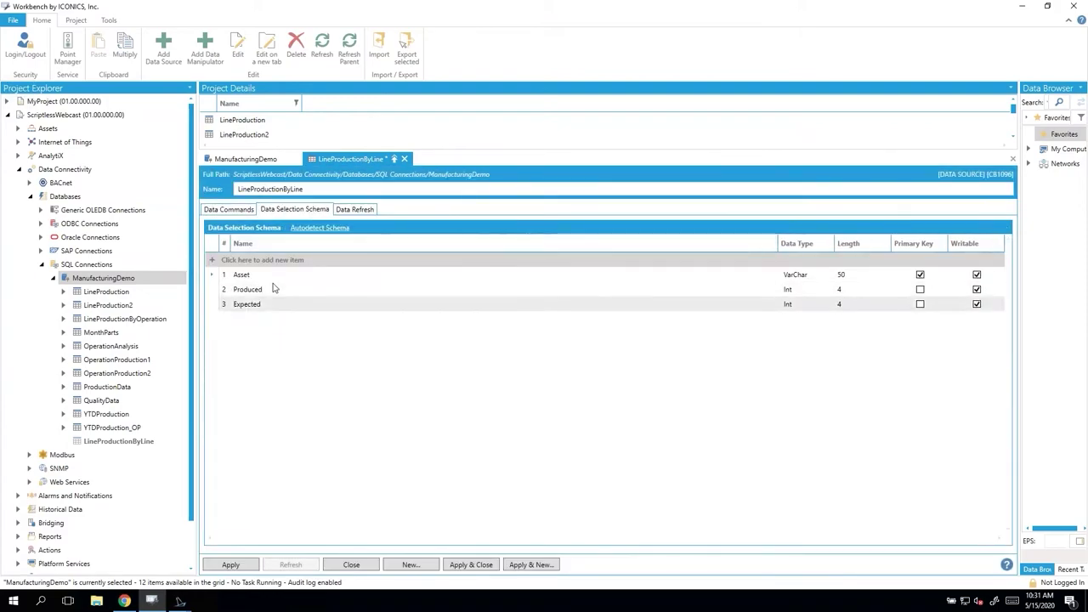
left_click(227, 211)
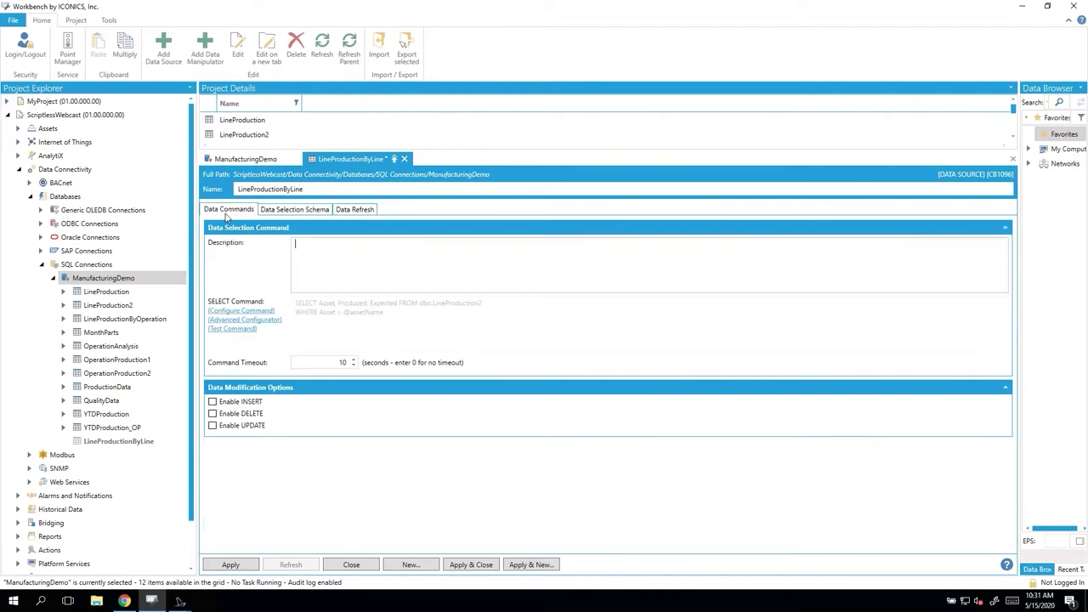
left_click(300, 277)
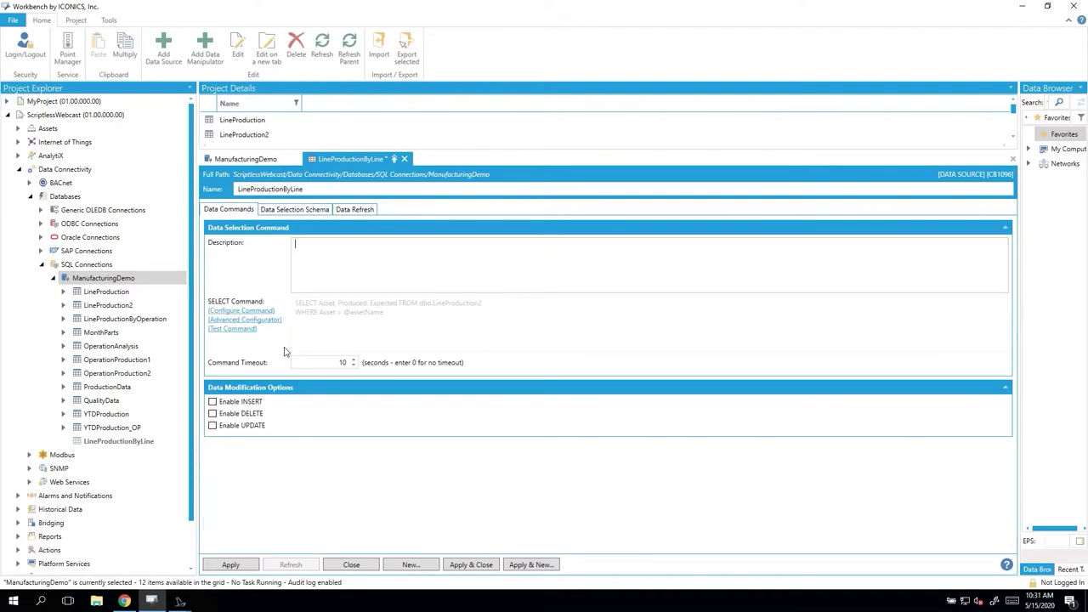
left_click(232, 329)
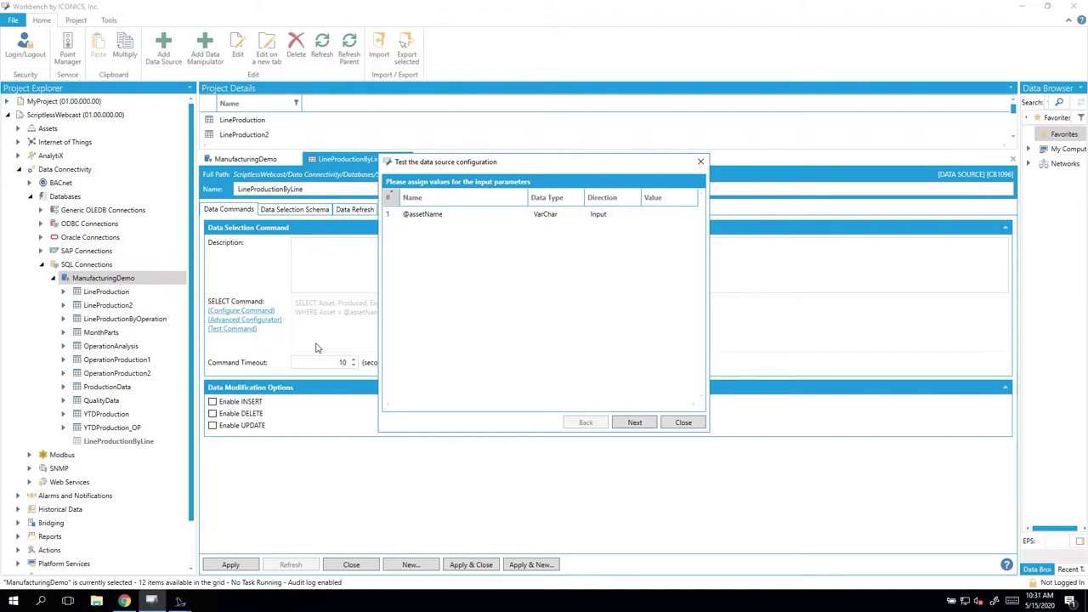
left_click(179, 601)
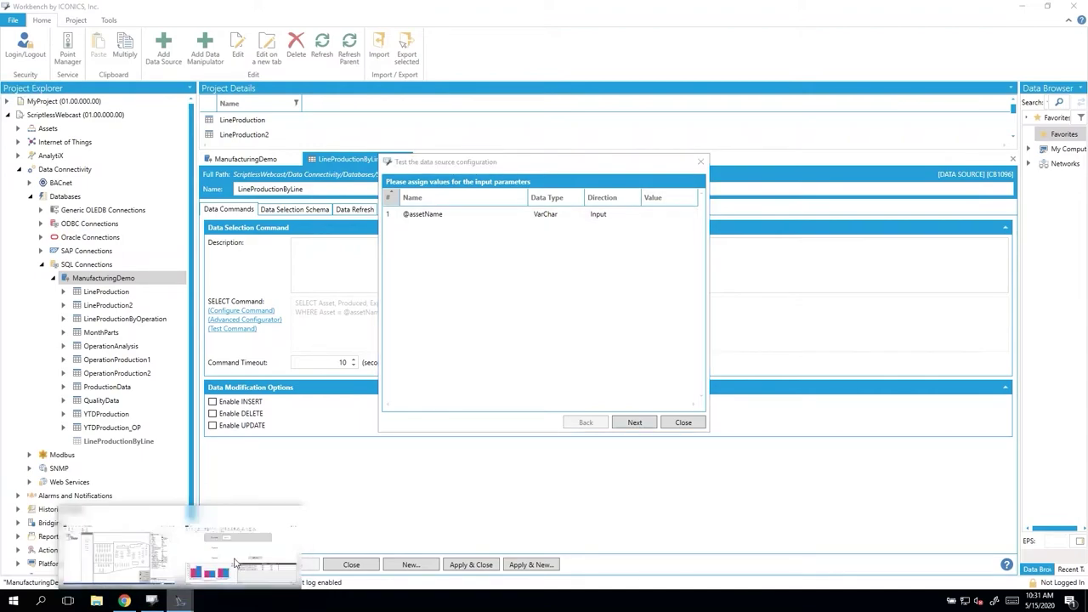
left_click(232, 568)
left_click(698, 410)
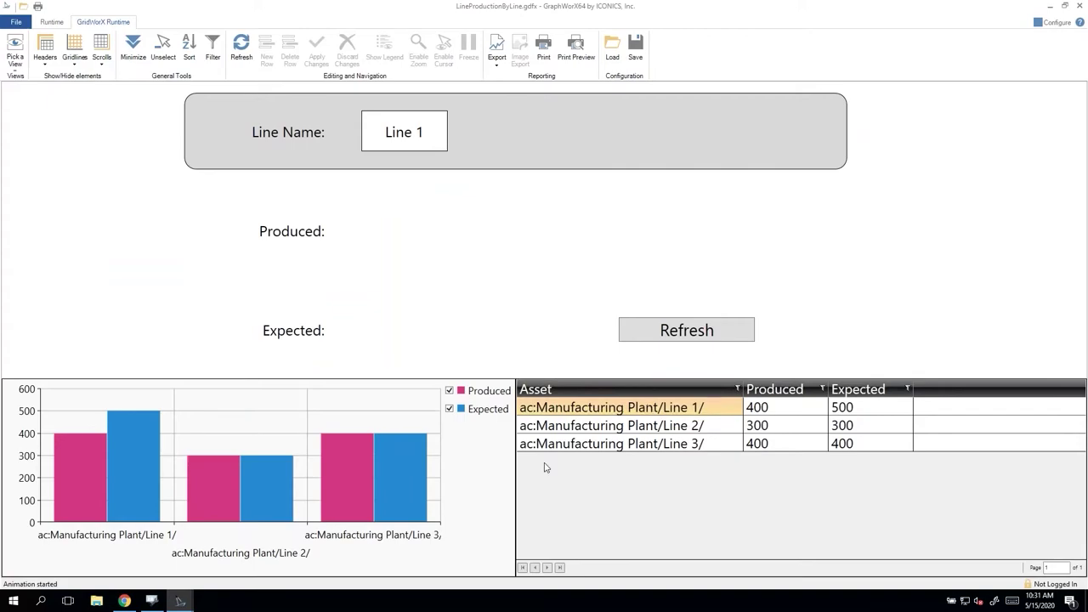
left_click(152, 601)
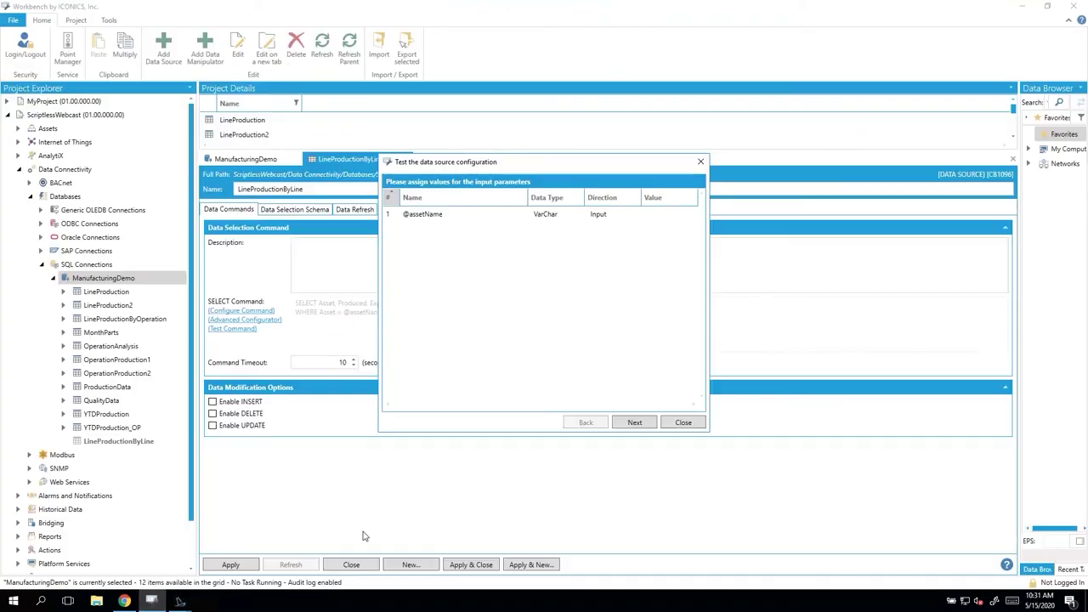
left_click(670, 215)
type("ac:Manufacturing Plant/Line 1/")
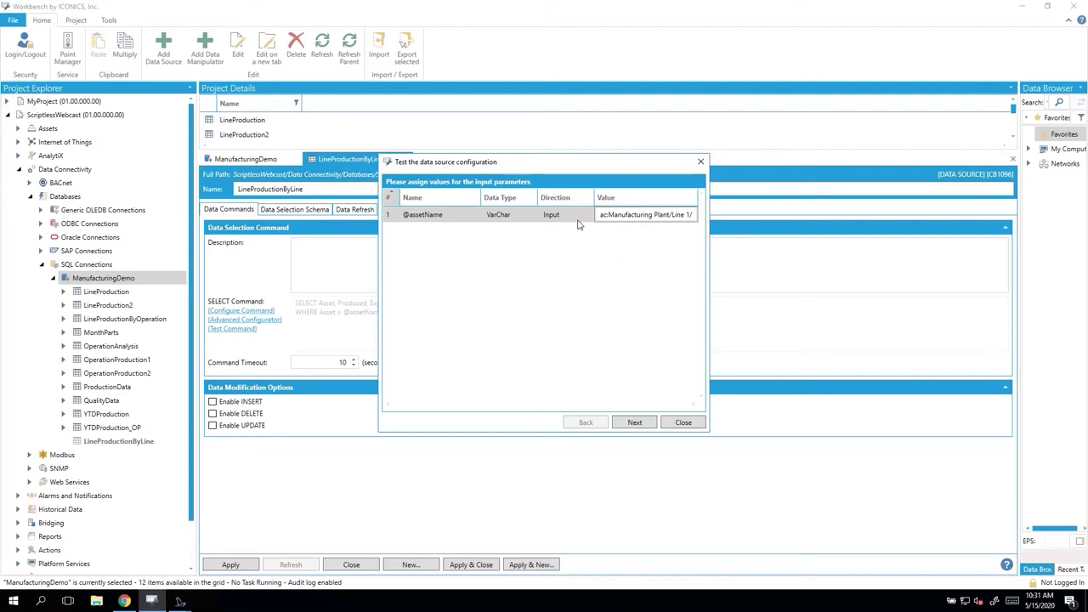
left_click(659, 215)
left_click(635, 423)
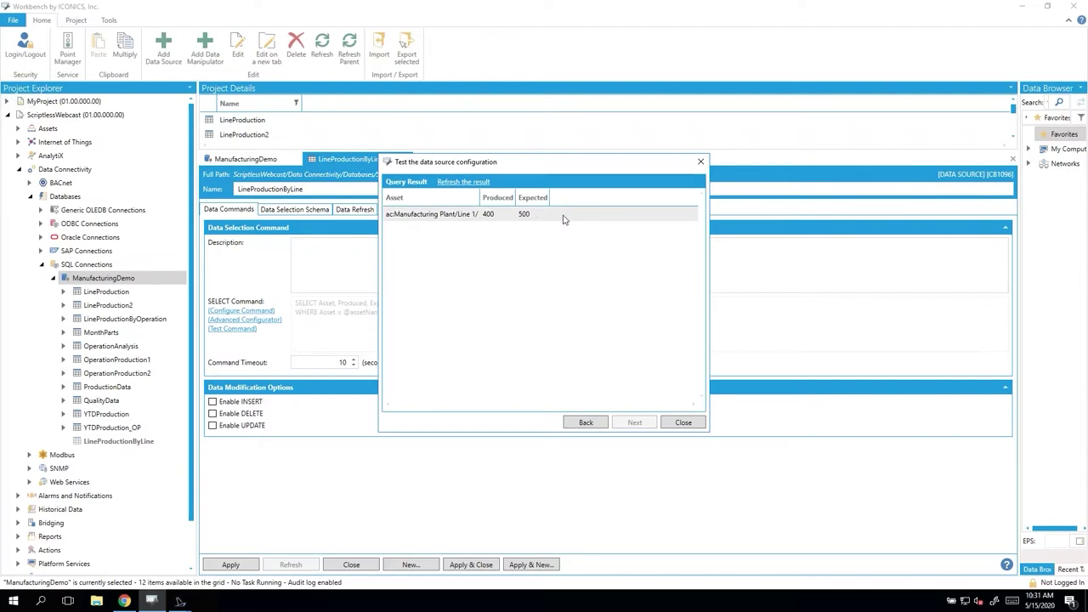
left_click(684, 422)
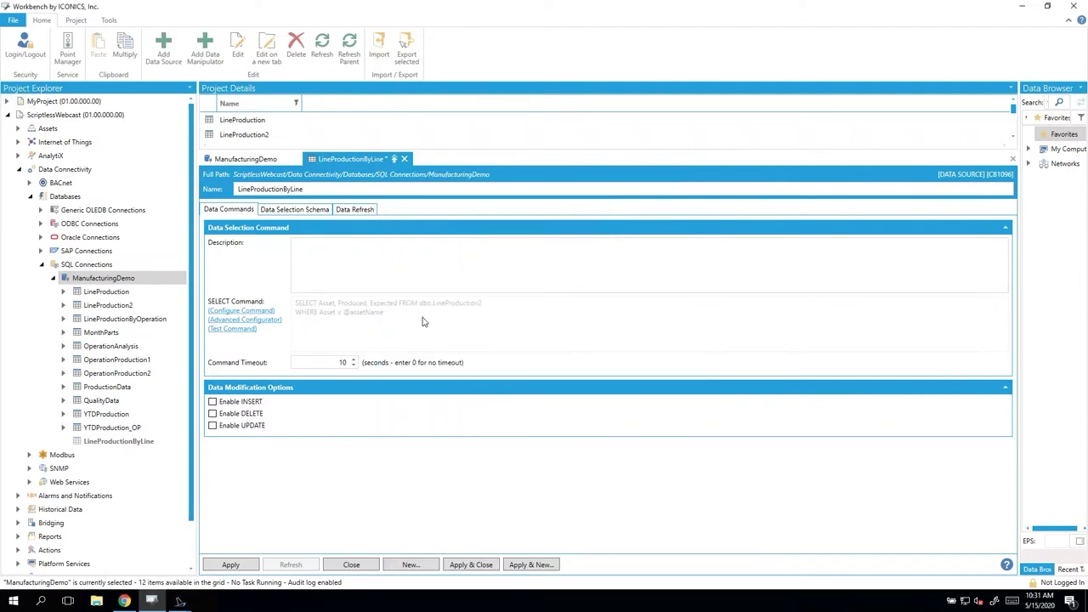
- Enable the UPDATE command on LineProductionByLine and apply the change
left_click(213, 426)
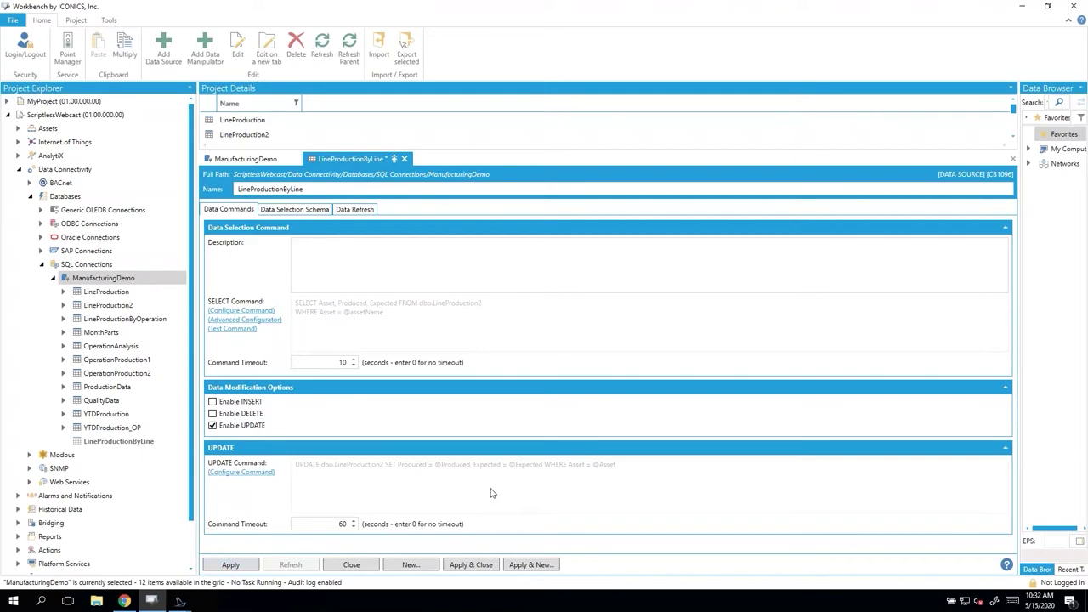
left_click(226, 566)
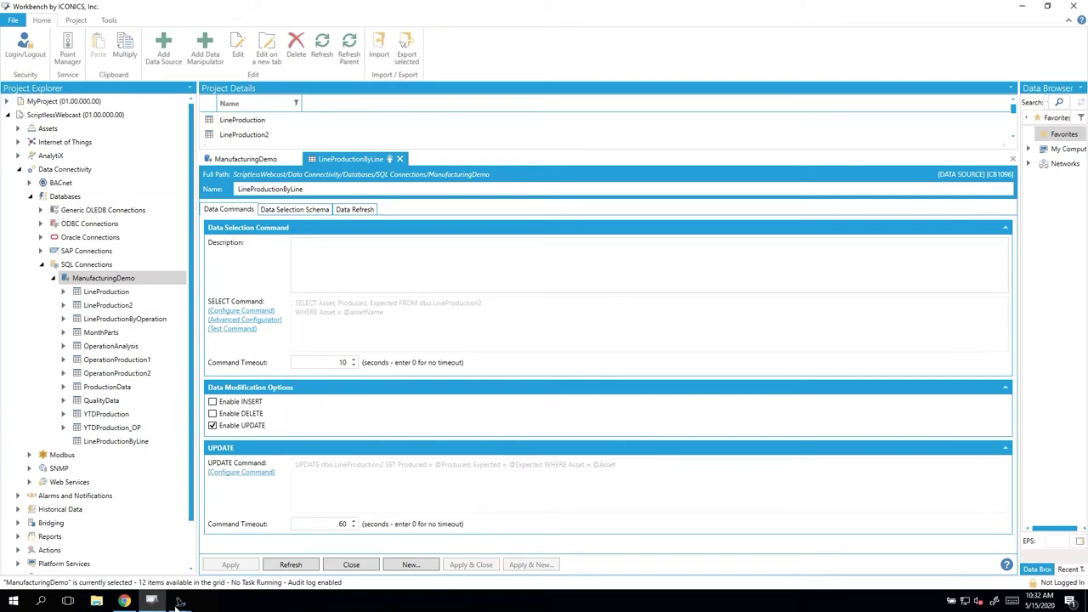
- Bring the LineProductionByLine display forward in GraphWorX64 and switch it to editing mode
mouse_move(179, 602)
left_click(242, 549)
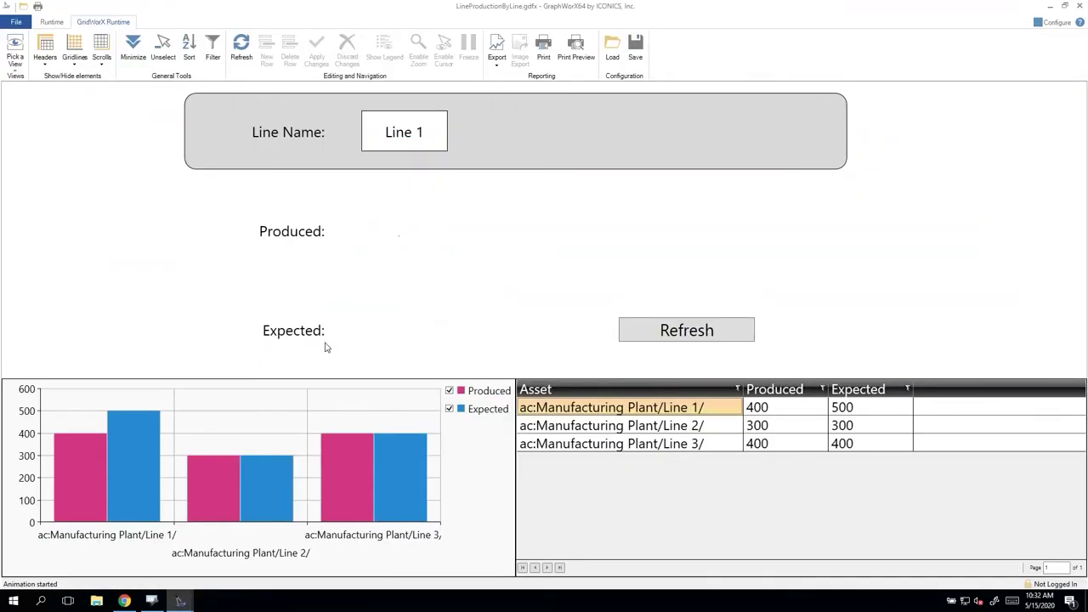
left_click(1055, 24)
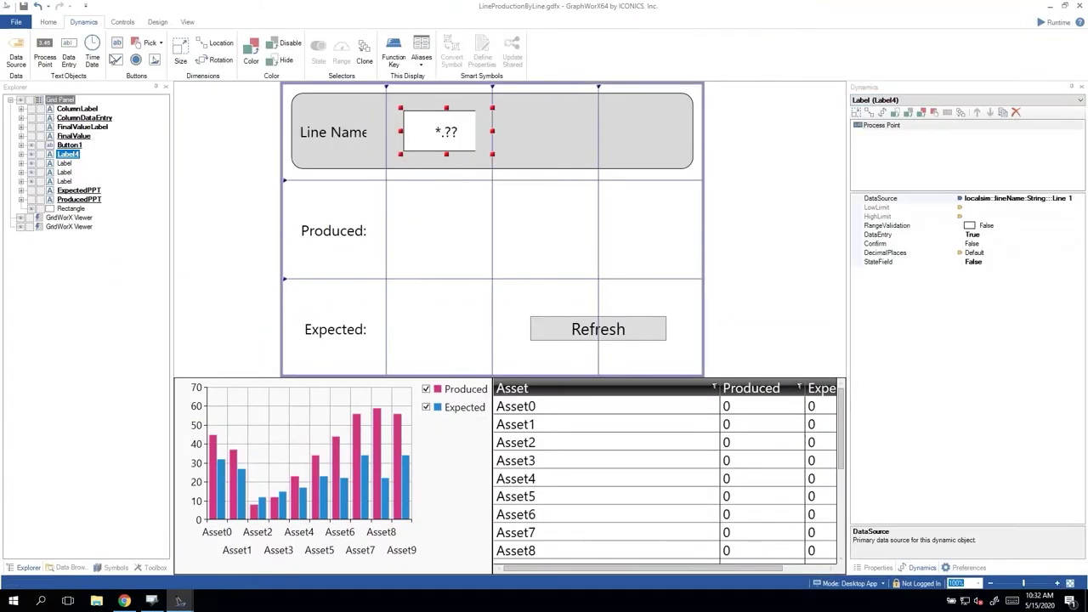
- Draw a process point beside Produced with 0 decimal places and browse for its data source
left_click(44, 51)
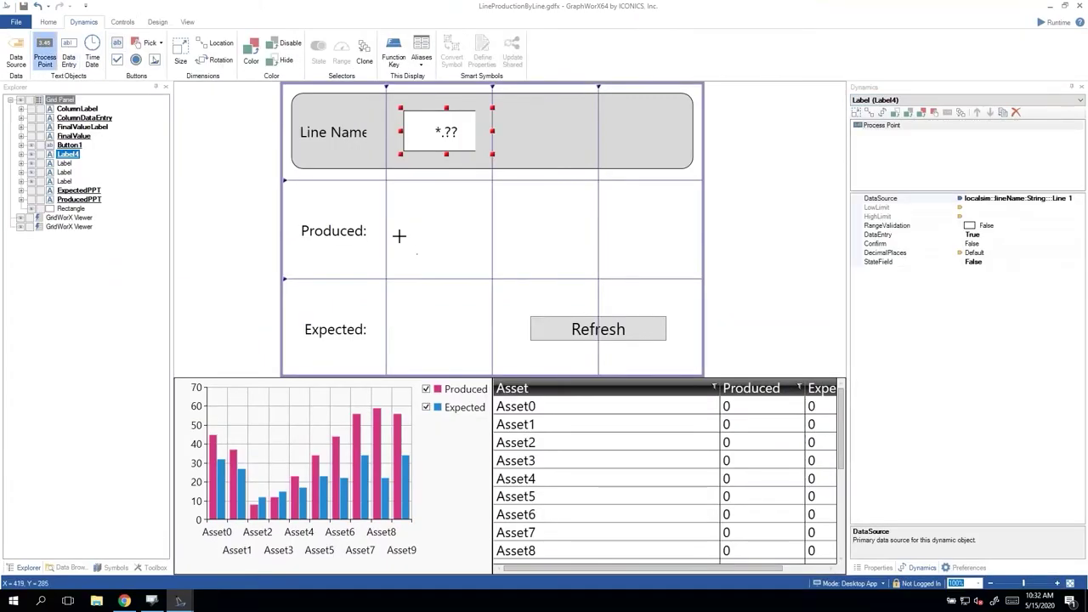
left_click_drag(479, 240, 487, 241)
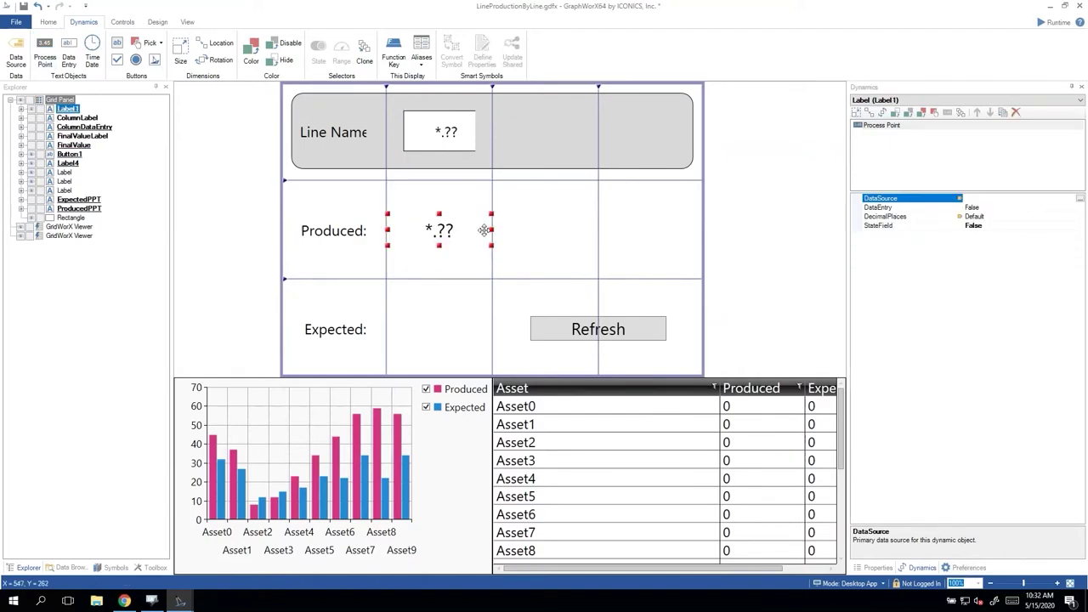
left_click(920, 218)
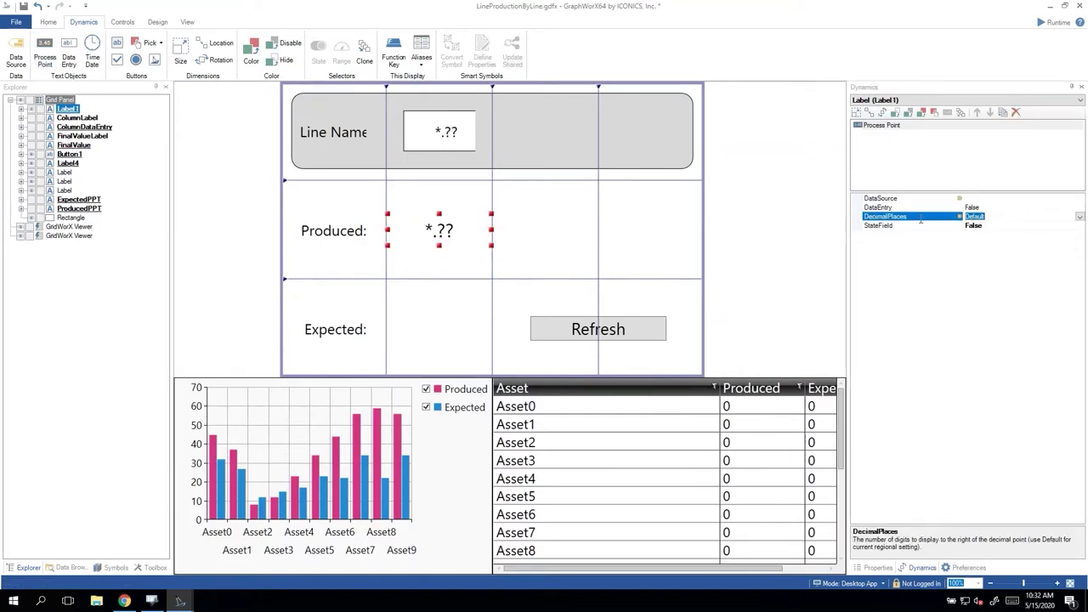
type("0")
left_click(991, 200)
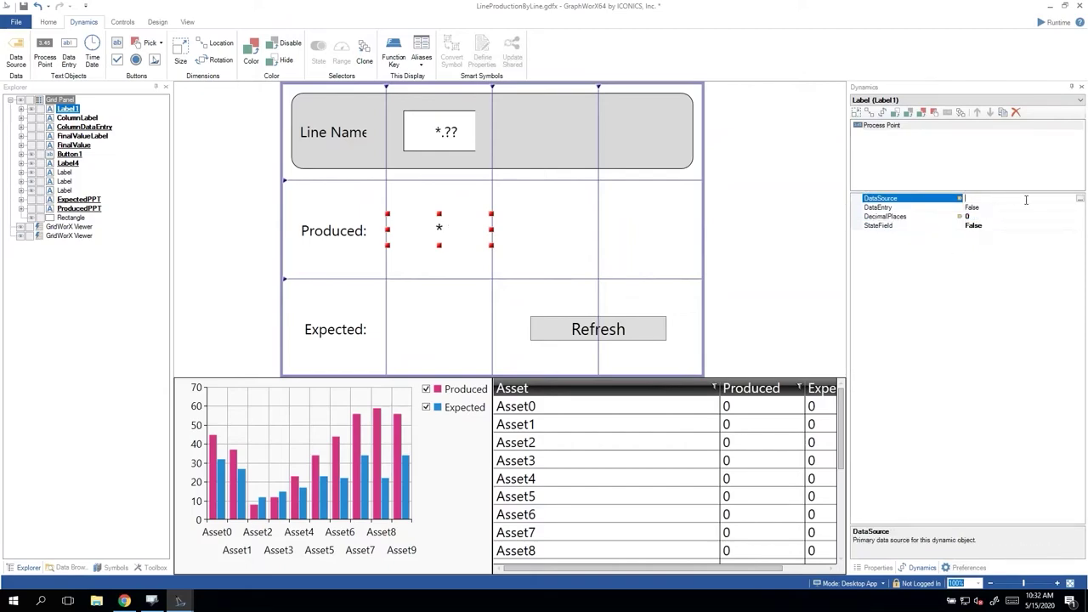
- Browse Data Connectivity > Databases > SQL Server > ManufacturingDemo > LineProductionByLine Columns and choose Produced
left_click(1081, 199)
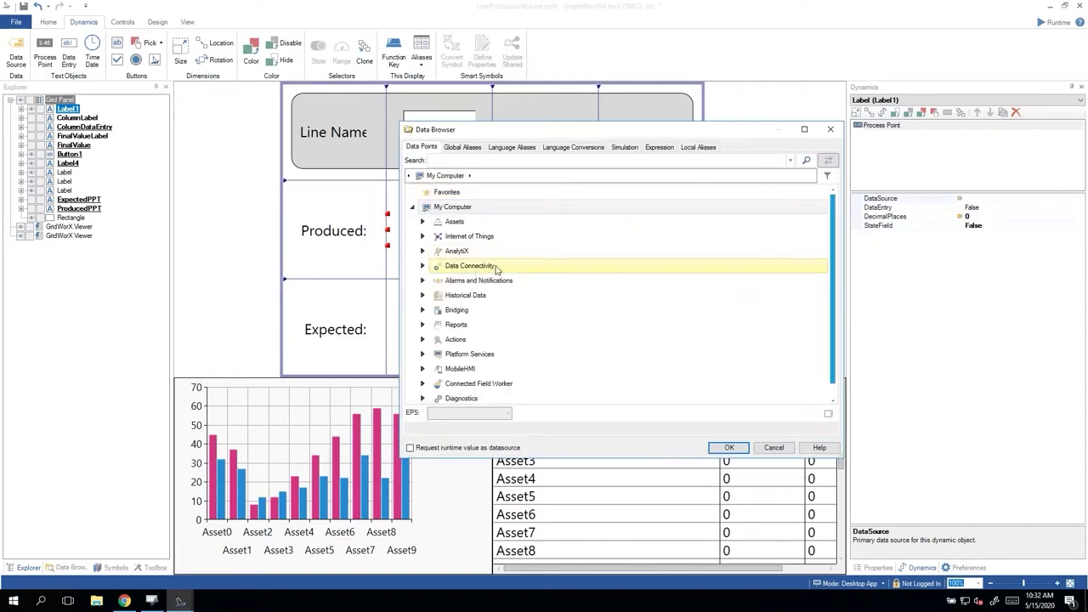
left_click(422, 267)
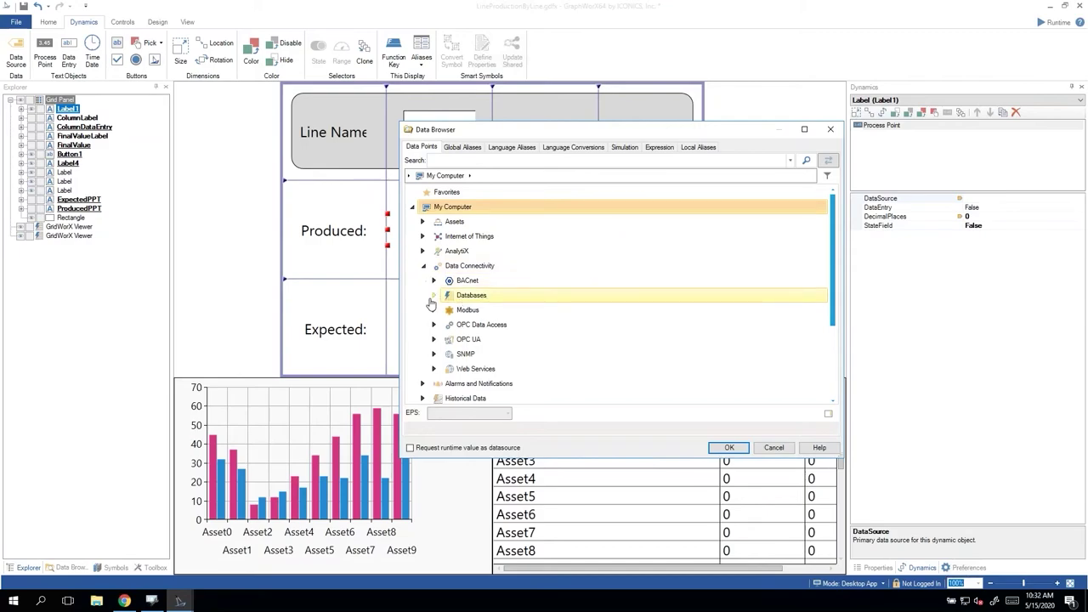
left_click(434, 296)
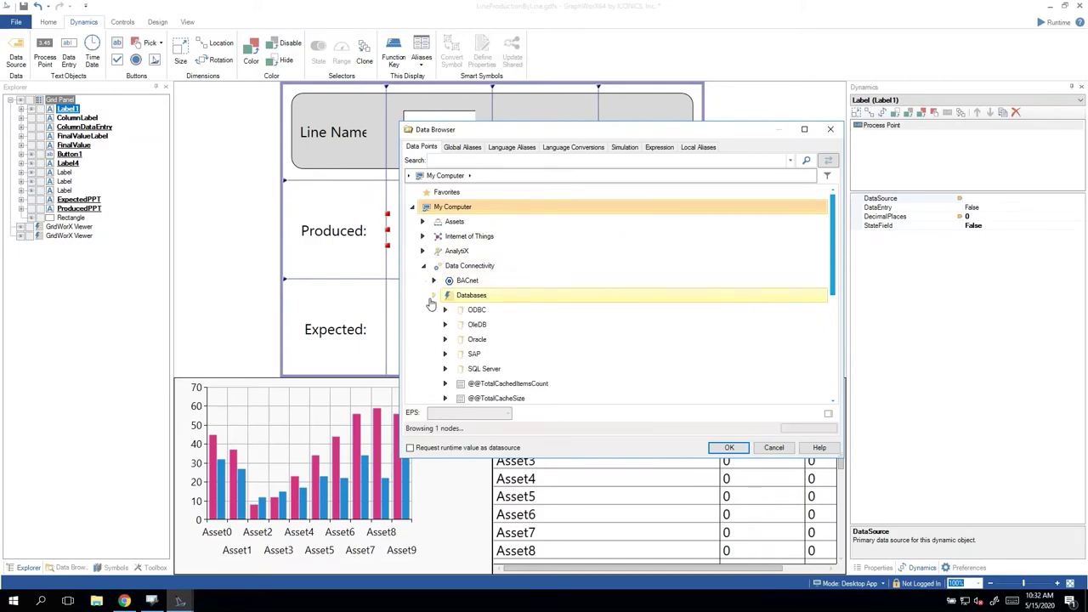
left_click(444, 369)
scroll(521, 292, "down", 3)
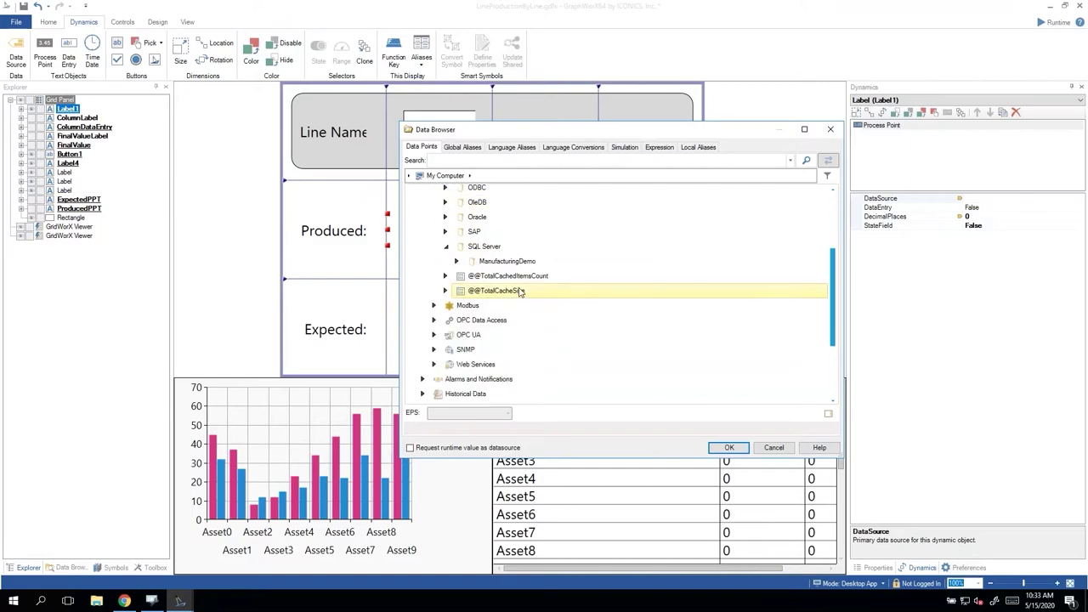
left_click(457, 261)
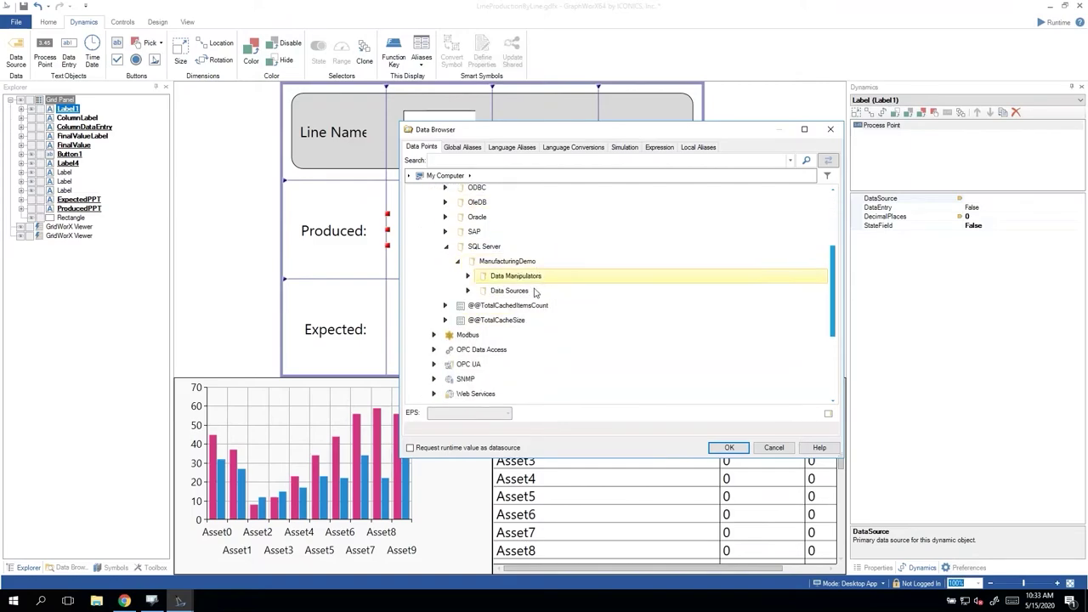
left_click(468, 290)
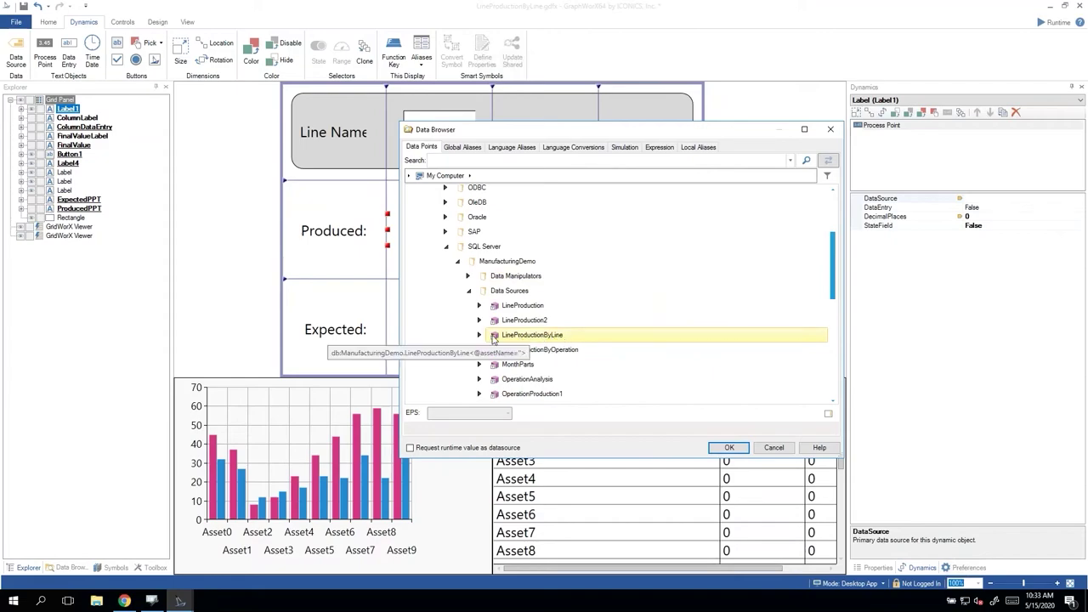
left_click(479, 335)
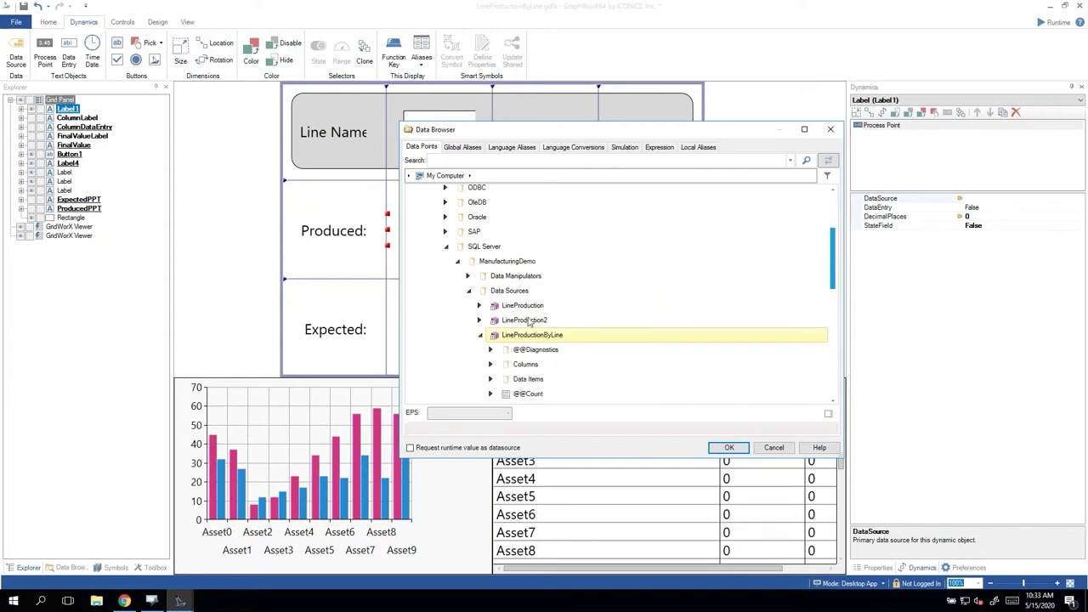
scroll(479, 335, "down", 2)
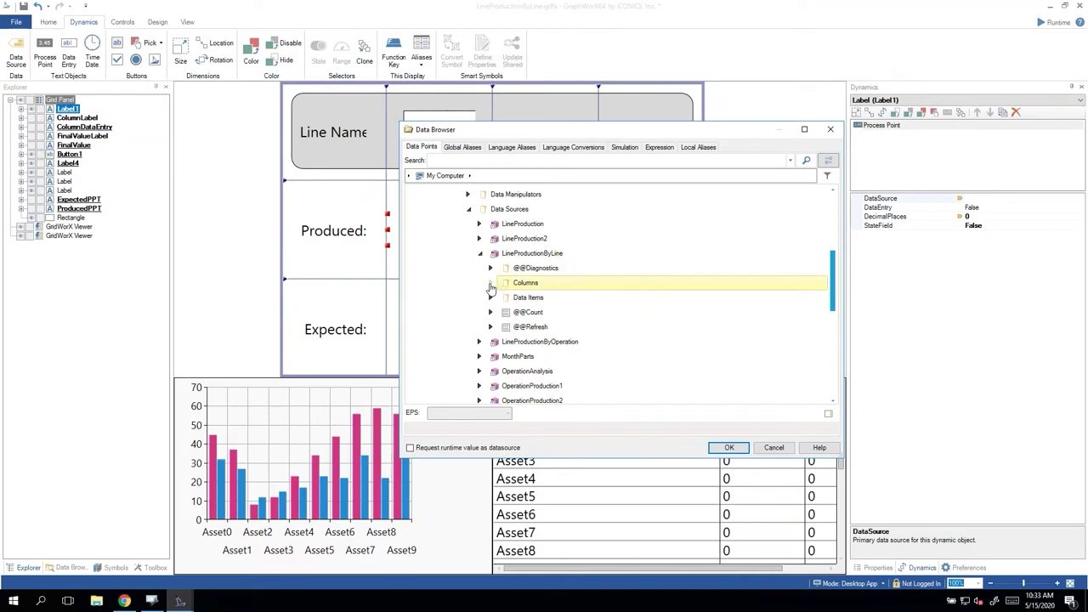
left_click(491, 284)
left_click(548, 330)
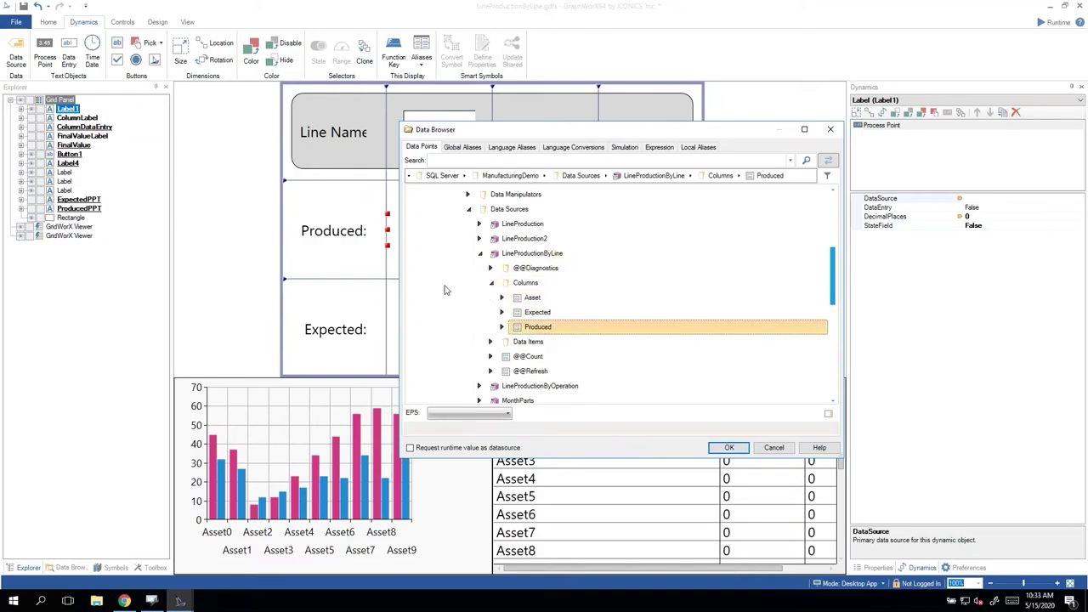
- Paste the Line 1 asset name into the data point path and accept the Produced source
left_click(804, 176)
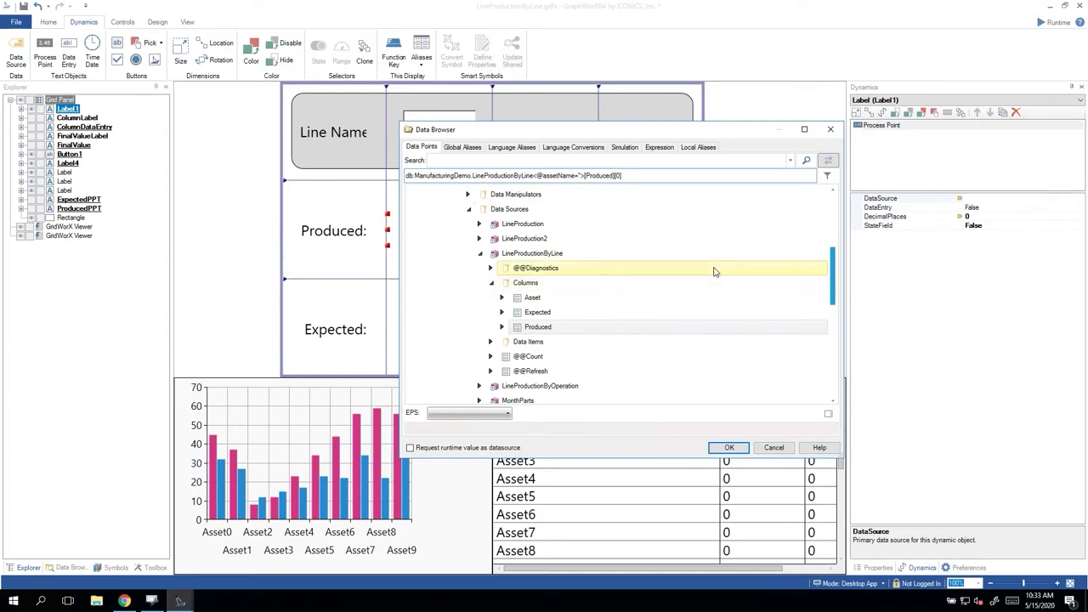
type("ac:Manufacturing Plant/Line 1")
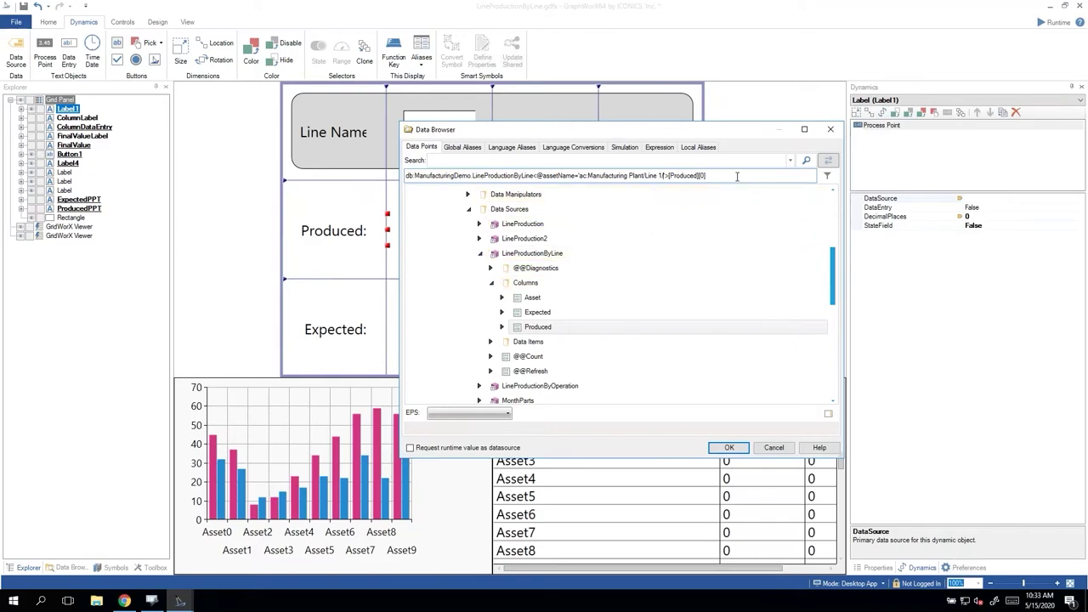
left_click(729, 448)
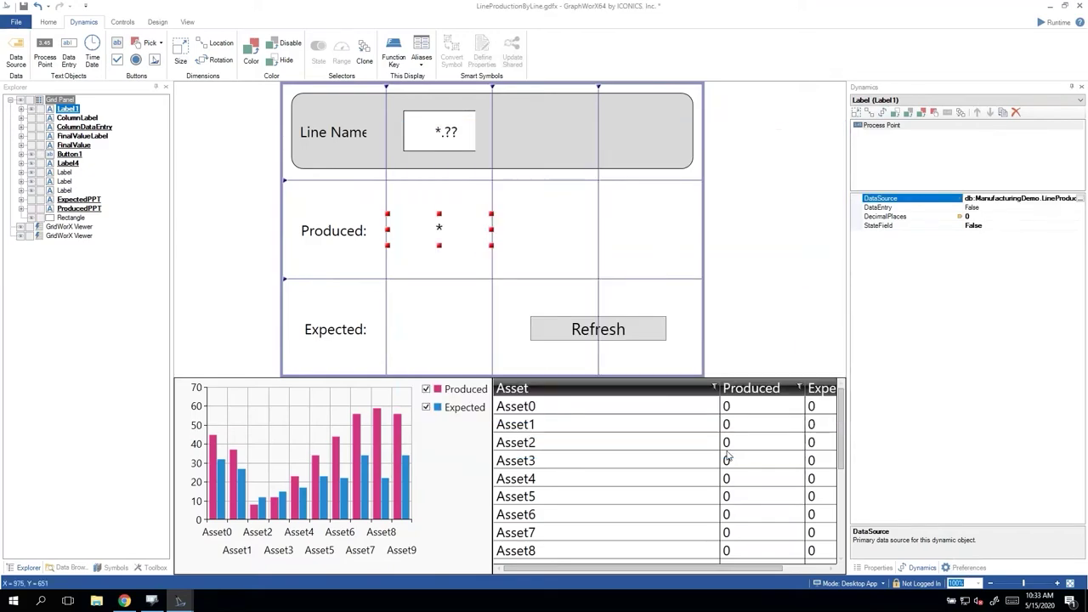
left_click(1054, 25)
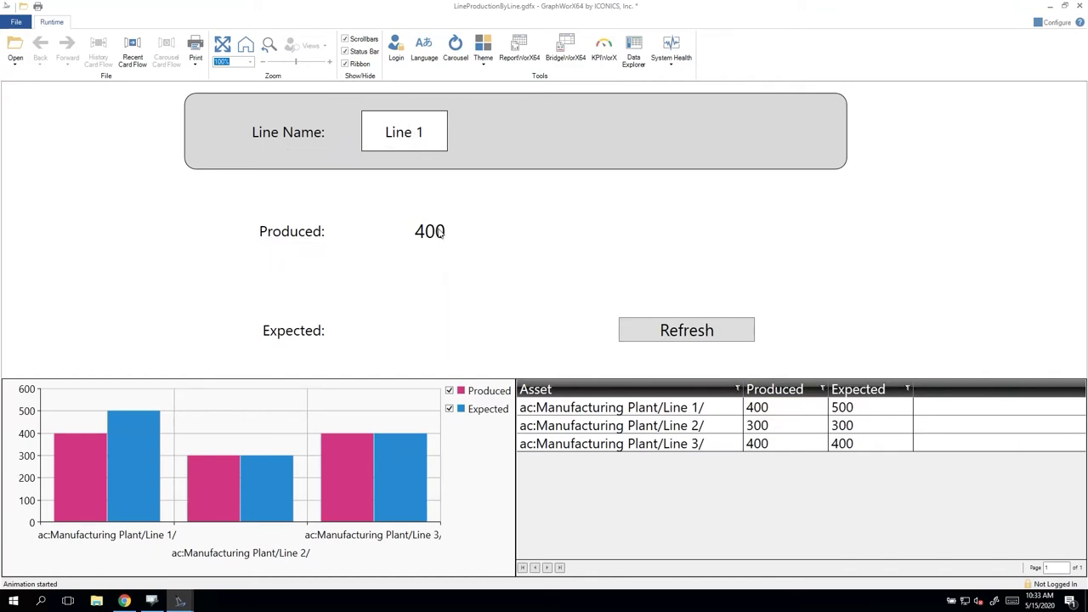
left_click(414, 139)
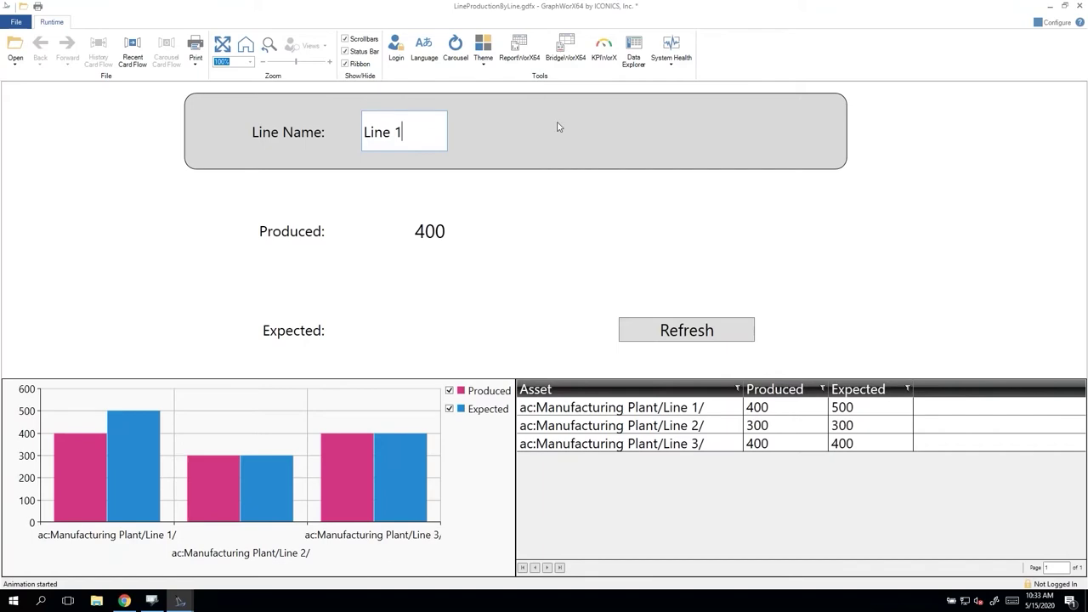
key("shift+Left")
type("2")
key("Return")
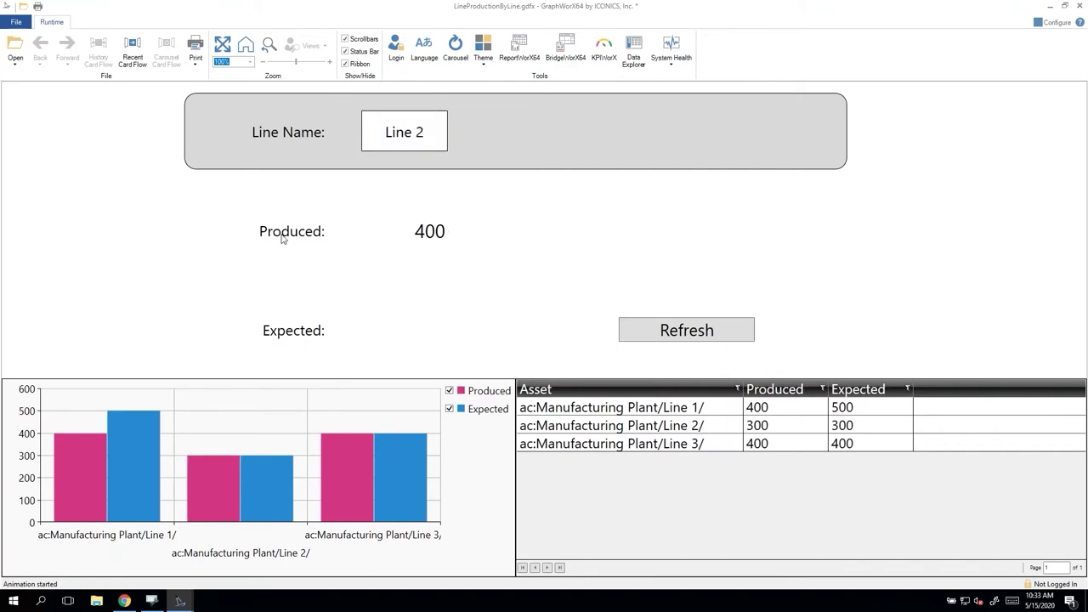
left_click(1054, 22)
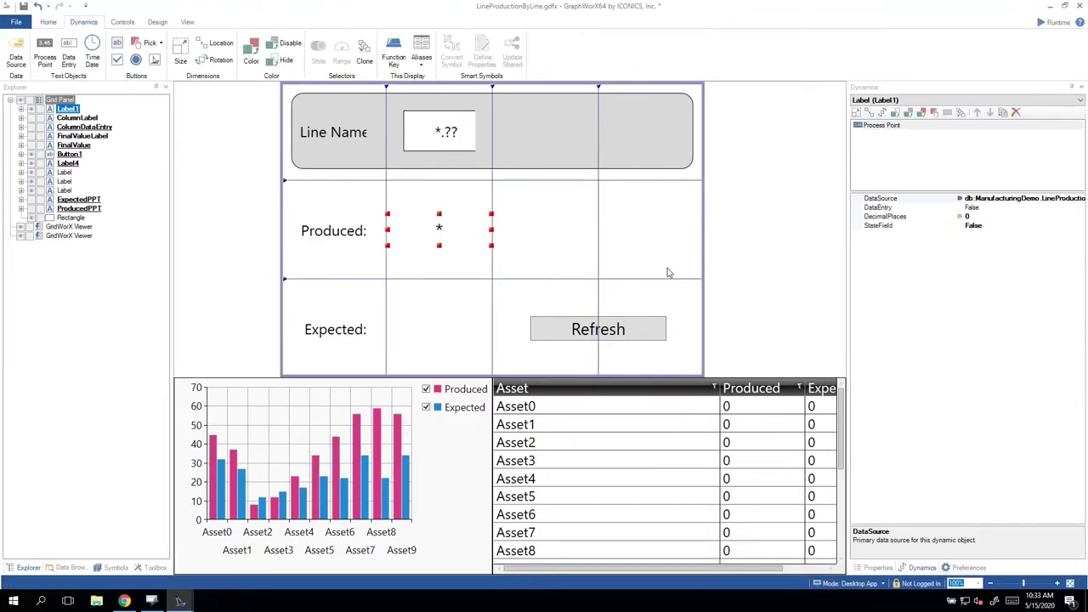
- Give the Produced label a runtime-evaluated expression source ending in >[Produced][0]"
left_click(452, 128)
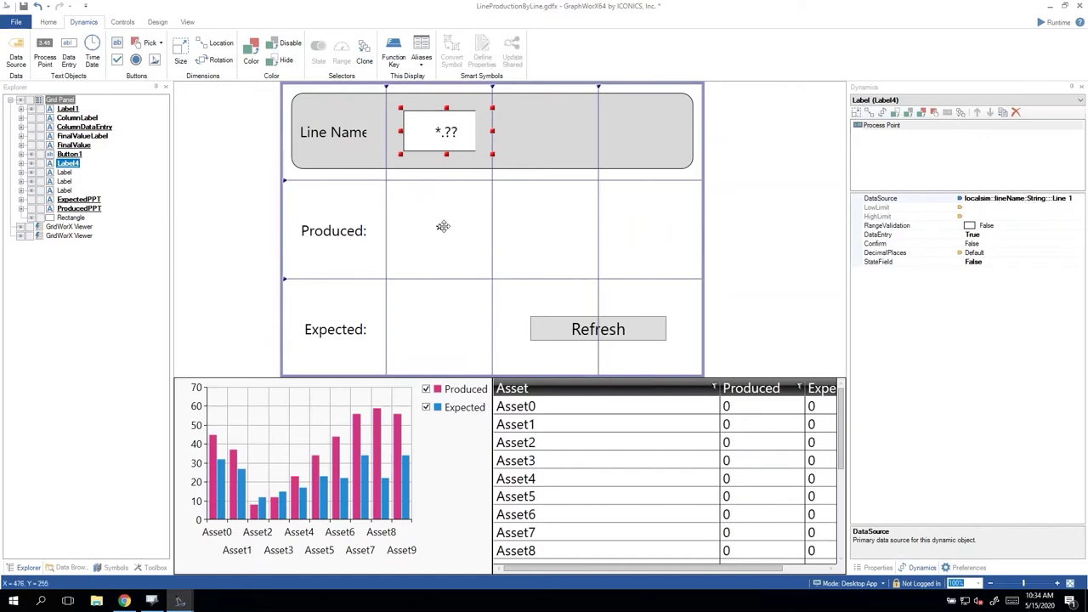
left_click(440, 228)
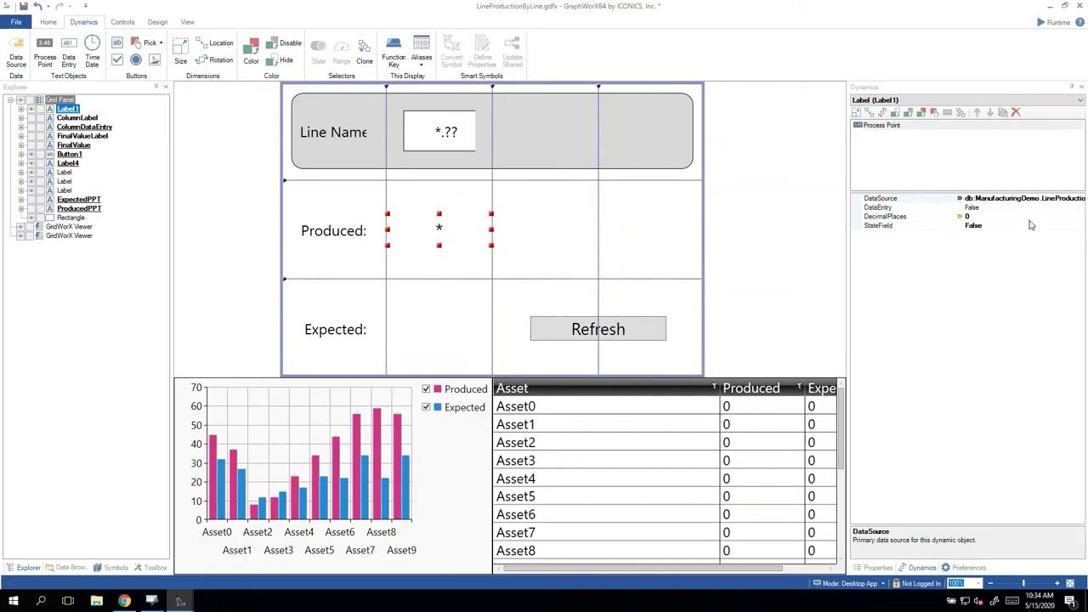
left_click(1057, 200)
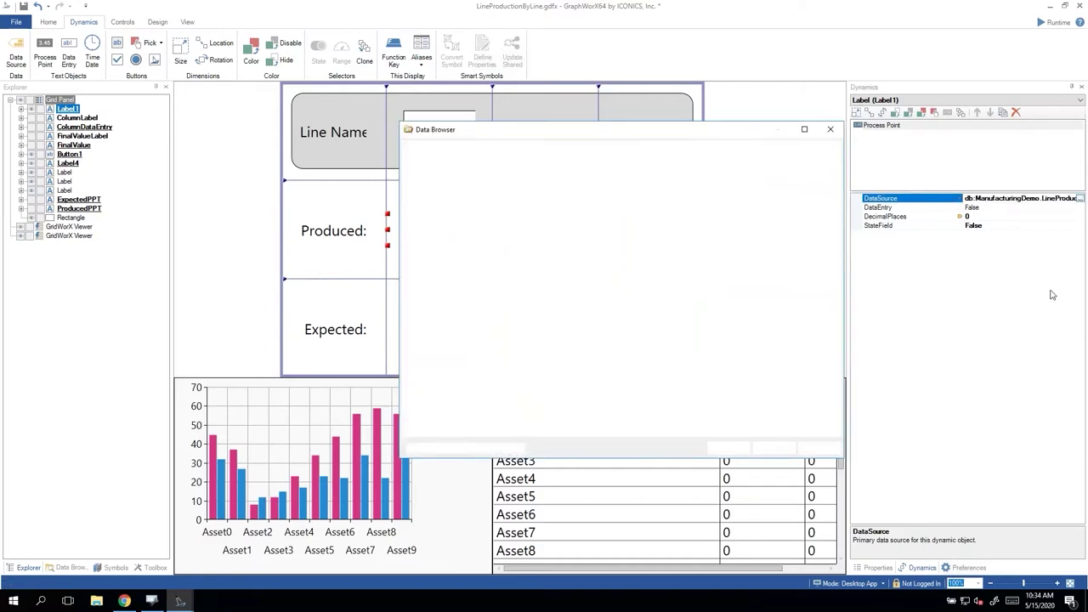
left_click(660, 147)
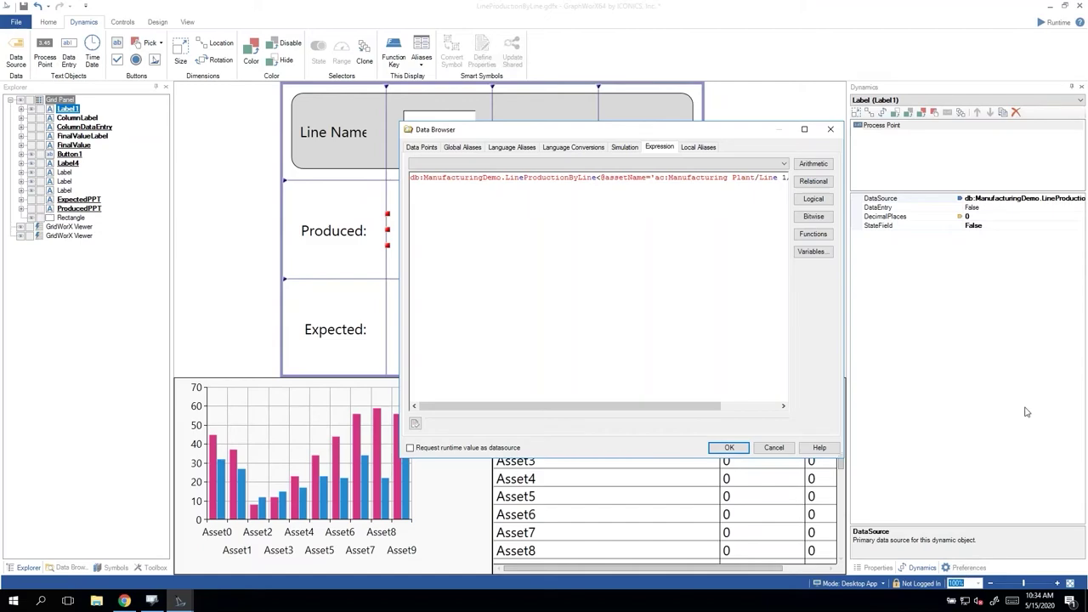
left_click(410, 448)
type("'>[Produced][0]\"")
key("Home")
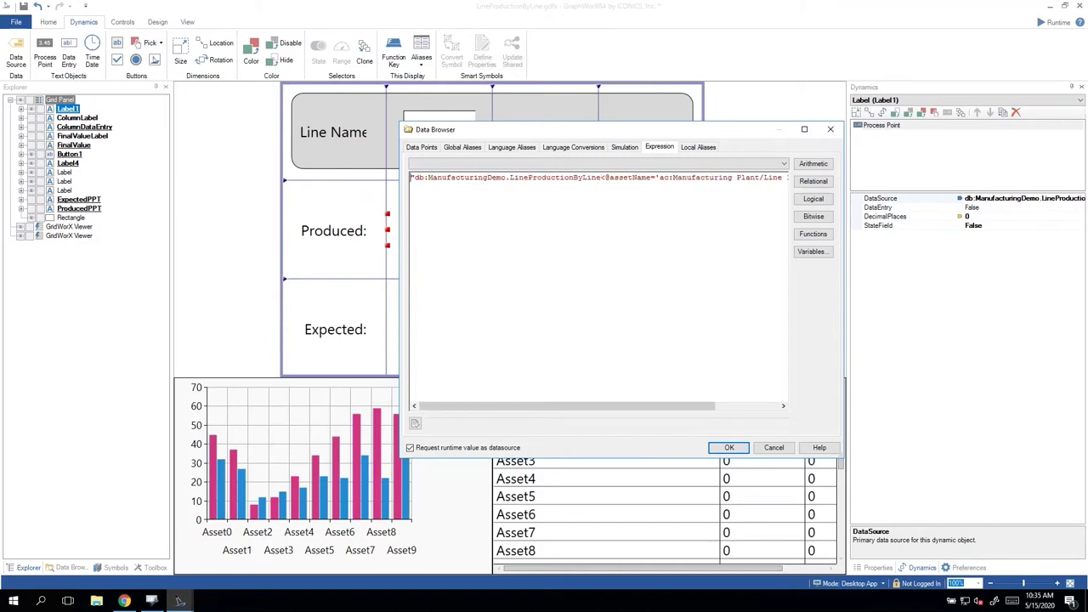
key("End")
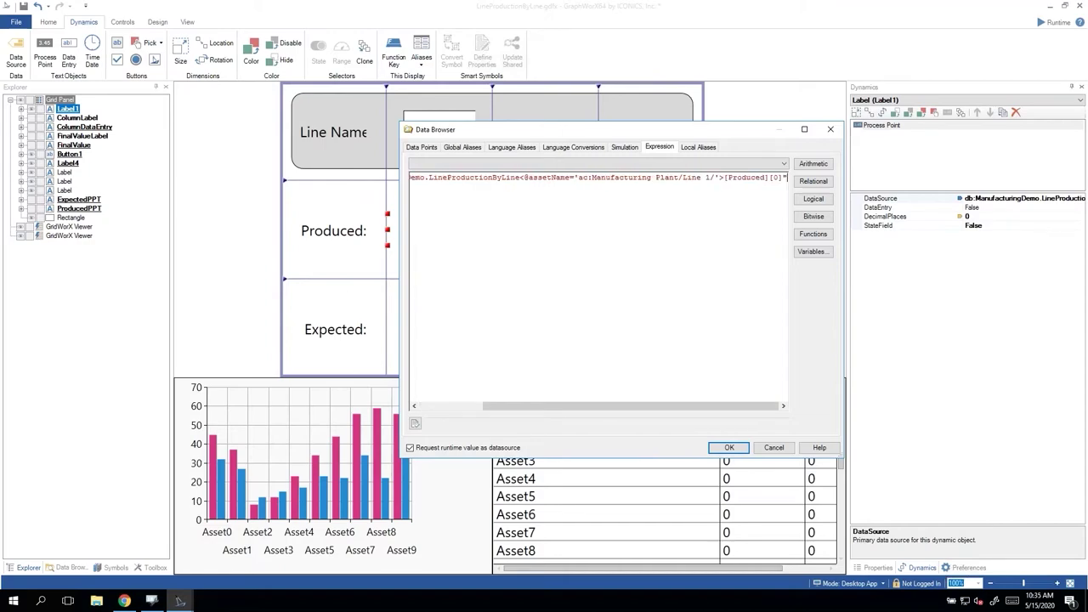
key("Home")
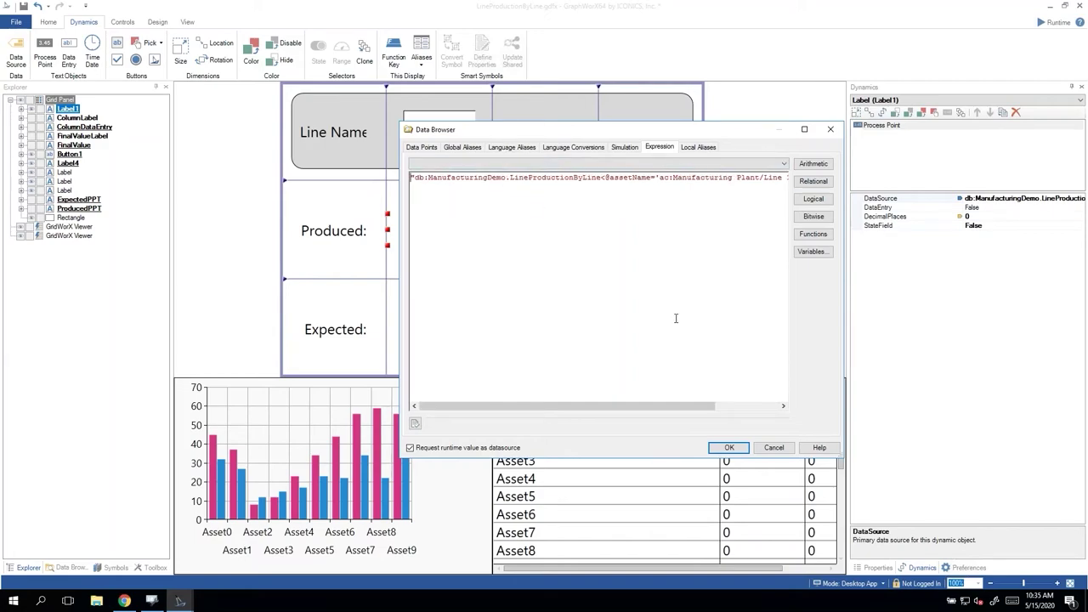
left_click(729, 448)
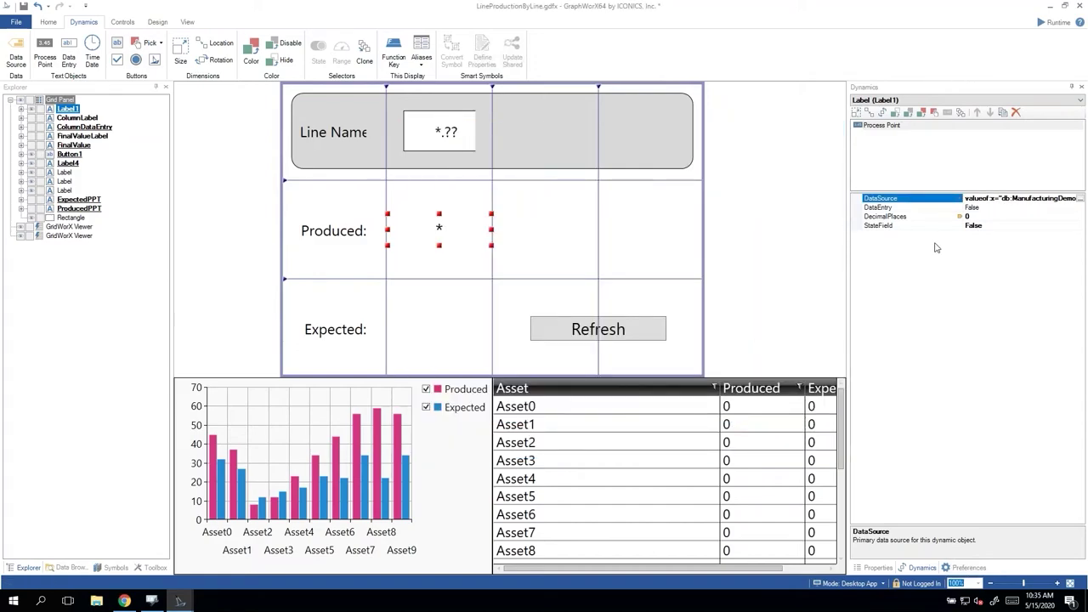
left_click(978, 198)
left_click(1054, 23)
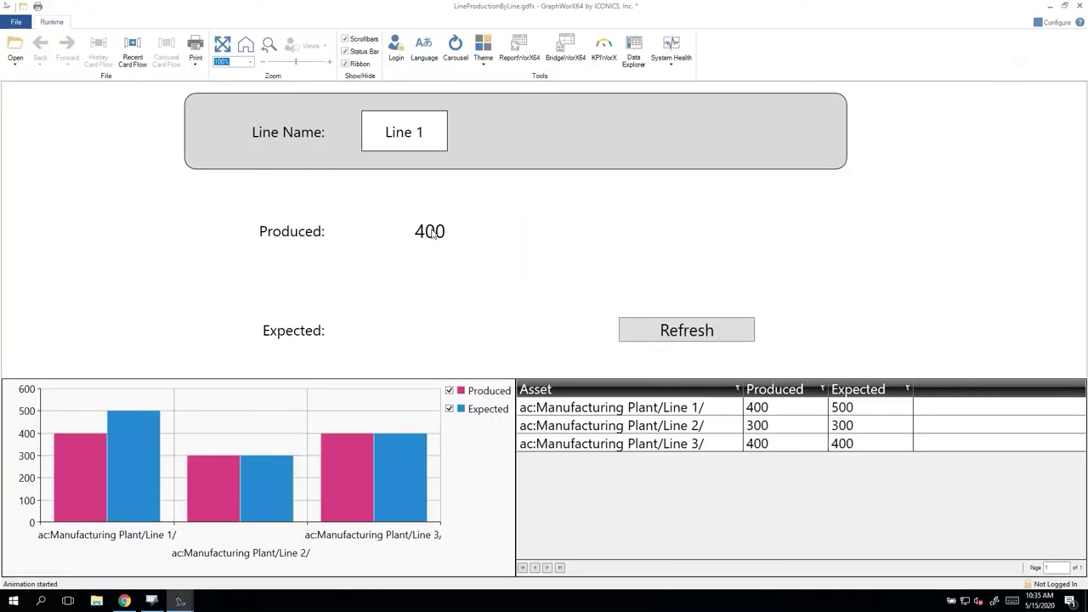
mouse_move(434, 235)
left_click(1041, 34)
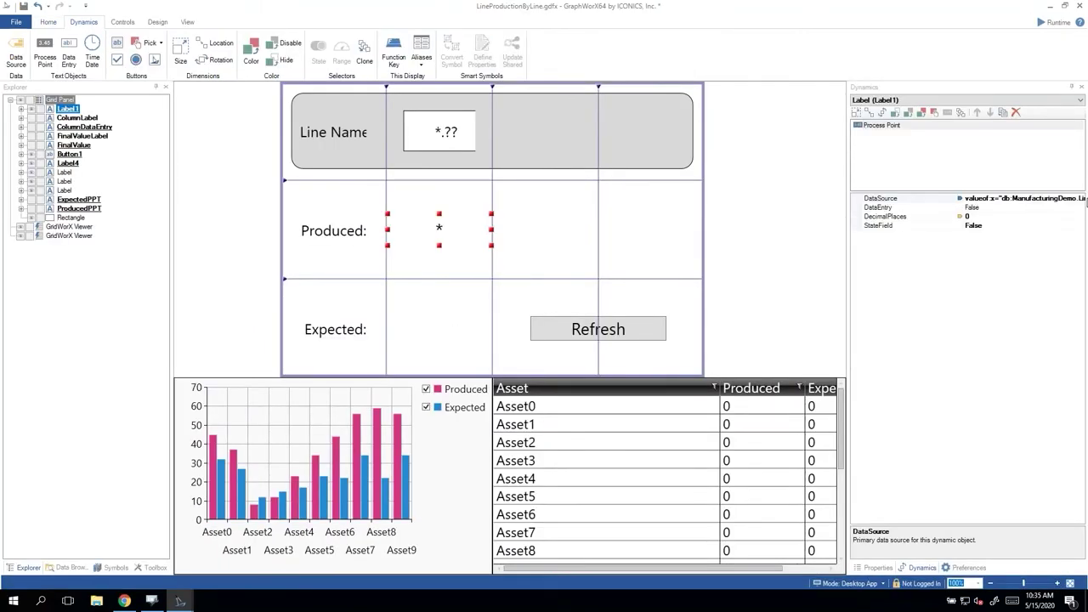
- Split the Produced label's expression around the fixed 'Line 1' text and delete it
left_click(1076, 199)
left_click(1078, 198)
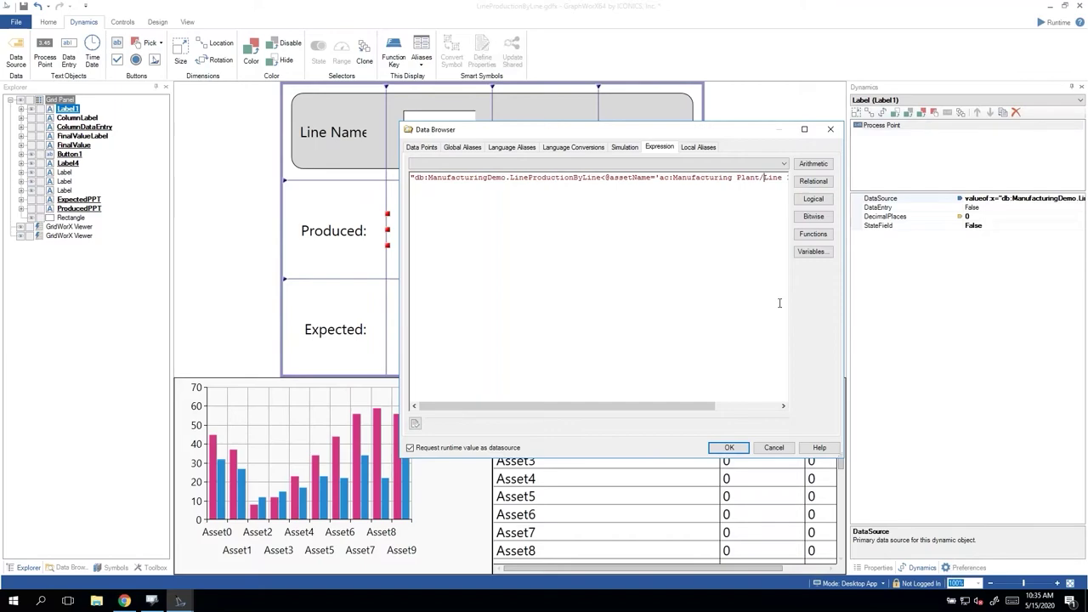
type("\" +")
key("Return")
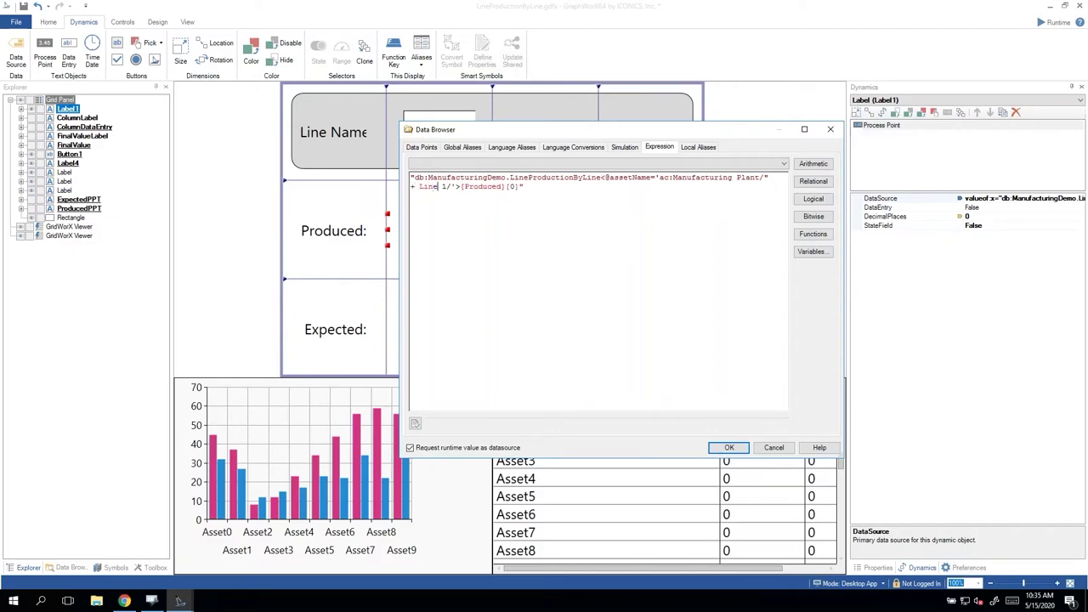
key("Return")
type("+ \"")
key("shift+End")
key("Delete")
- Insert the localsim::lineName simulation variable in its place and apply the expression
left_click(814, 251)
left_click(627, 148)
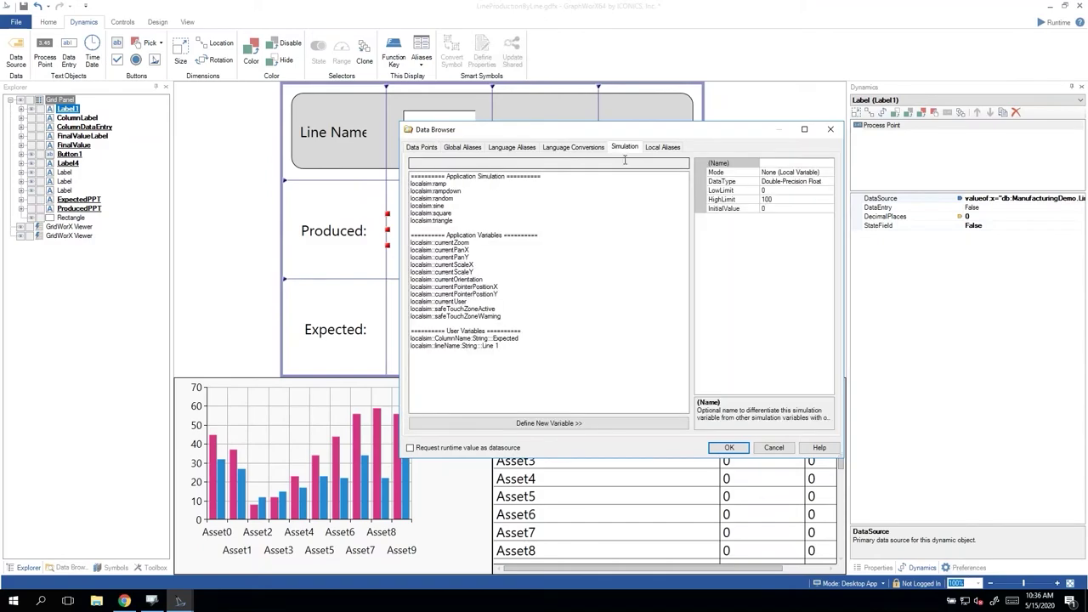
left_click(443, 348)
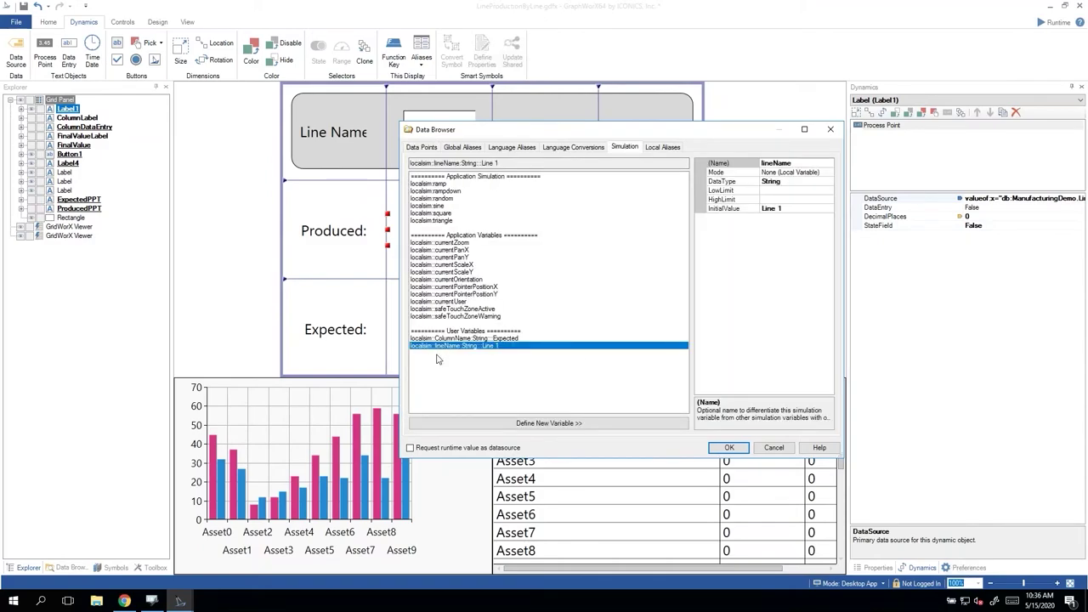
left_click(727, 448)
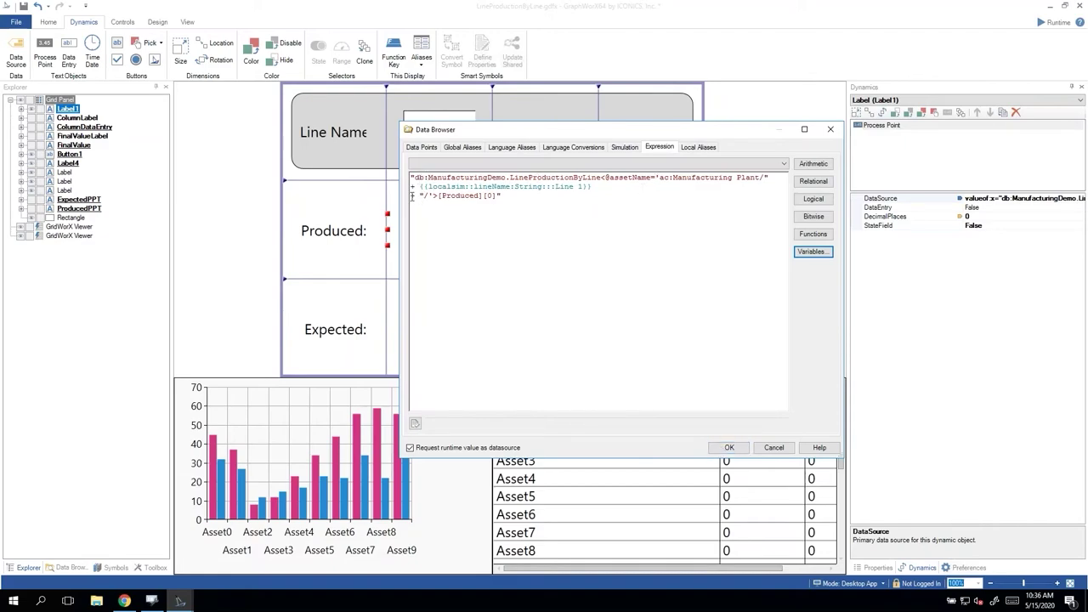
left_click_drag(736, 177, 513, 197)
left_click_drag(586, 187, 428, 187)
left_click(614, 187)
left_click(729, 447)
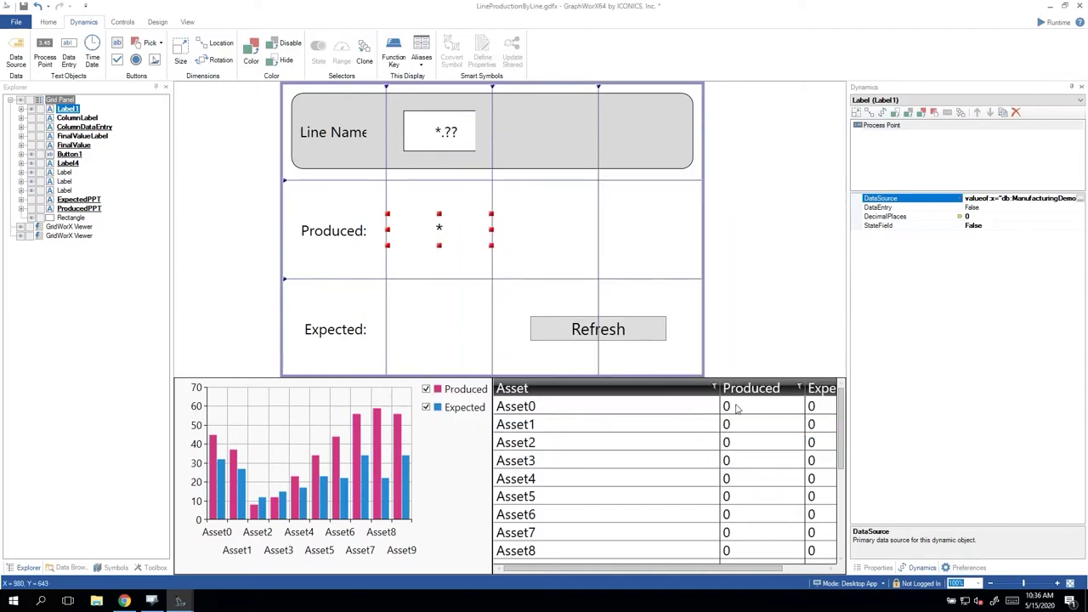
- Run the display and change Line Name to Line 2, so Produced shows 300
left_click(1055, 22)
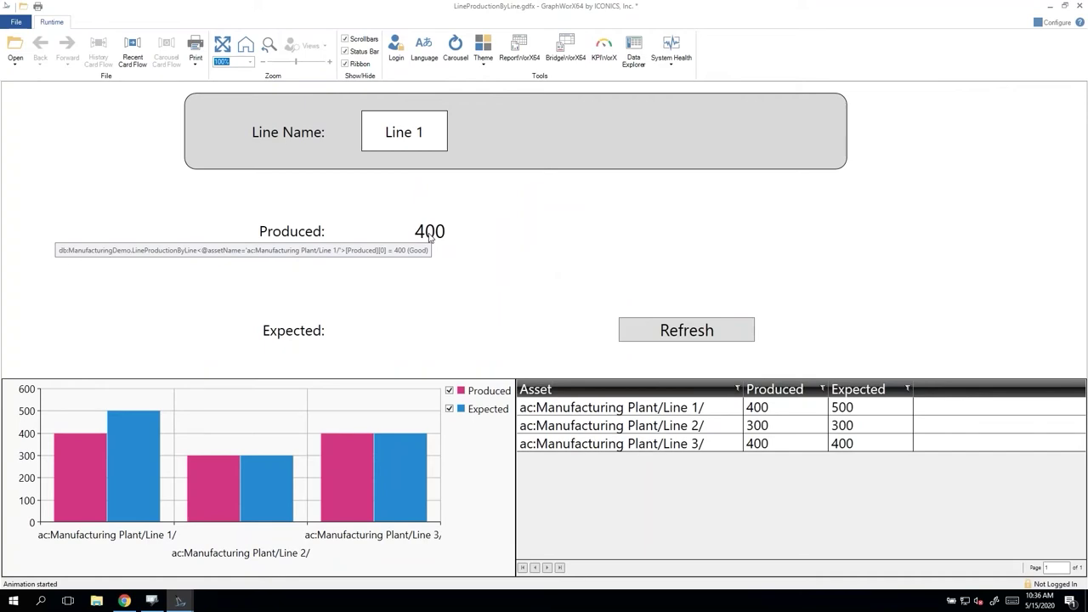
left_click(415, 132)
left_click(413, 133)
type("2")
key("Return")
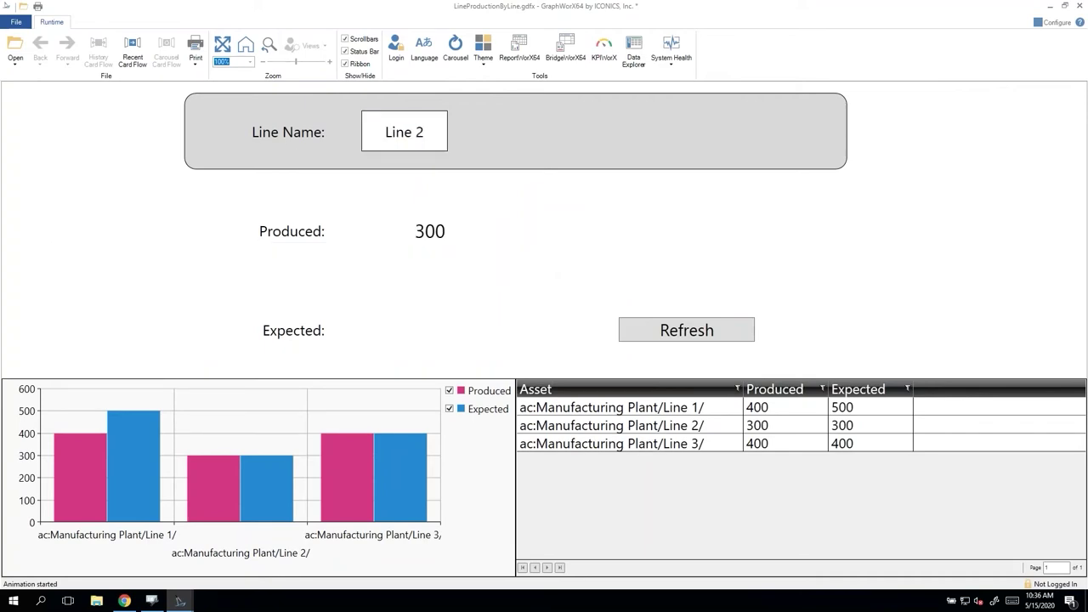
- Change Line Name to Line 3 so Produced shows 400, then return to configure mode
mouse_move(435, 247)
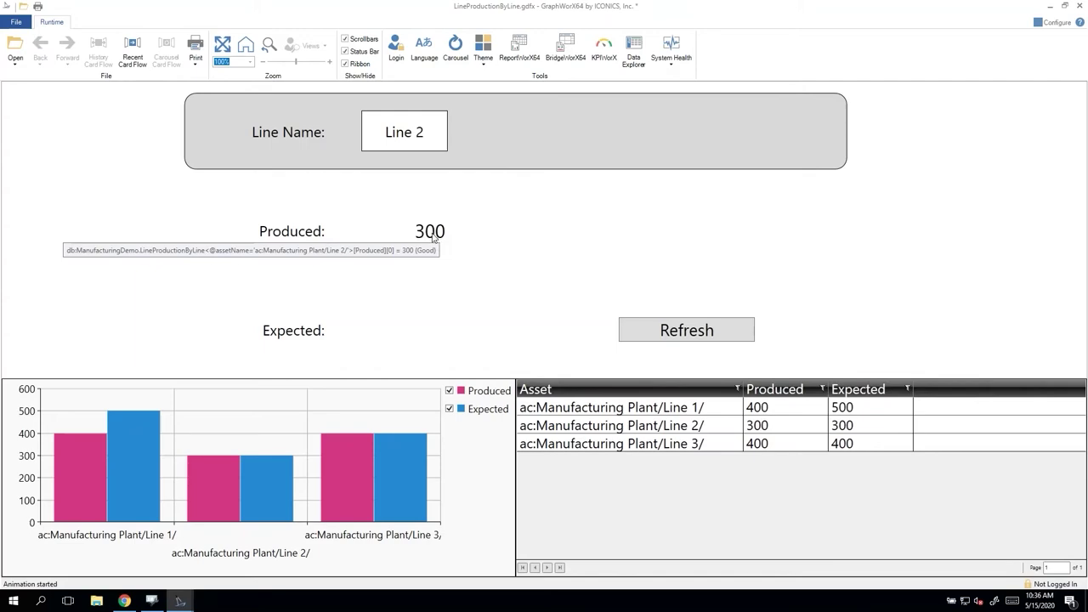
left_click(420, 133)
left_click(414, 129)
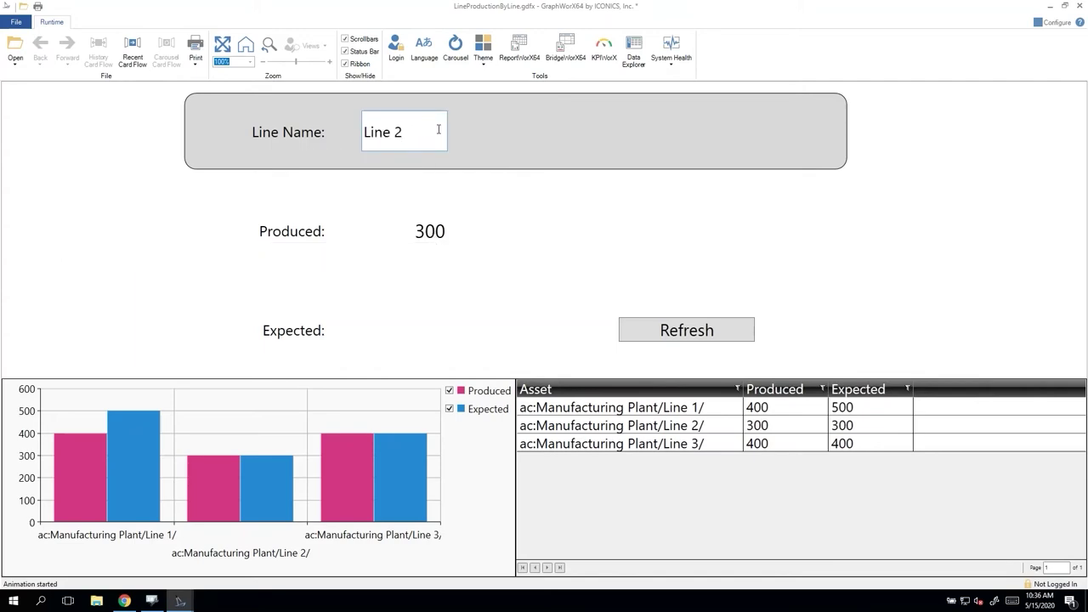
key("shift+Left")
type("3")
key("Return")
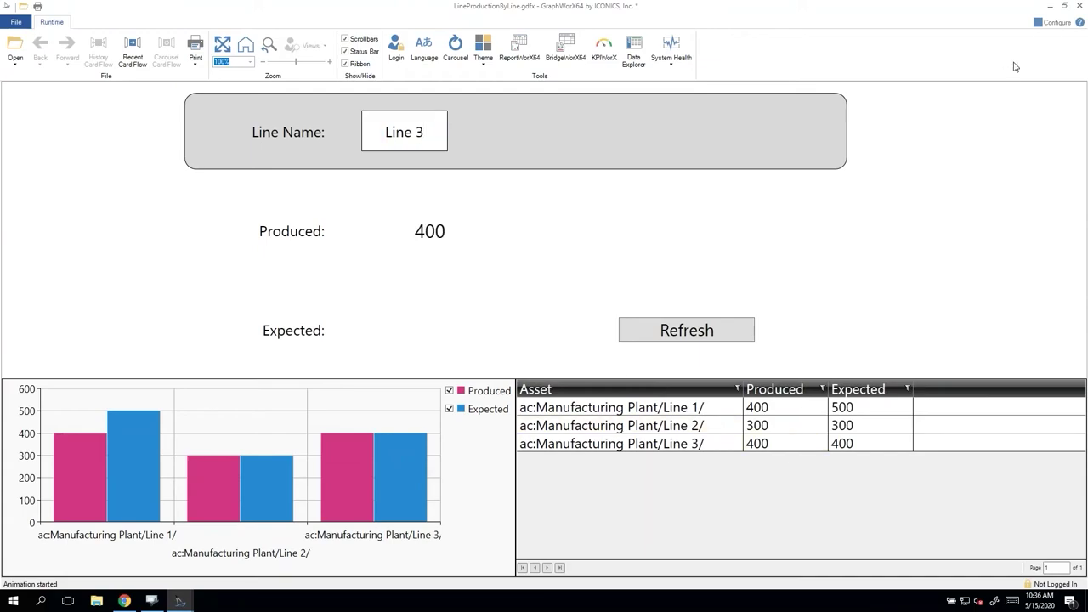
left_click(1055, 22)
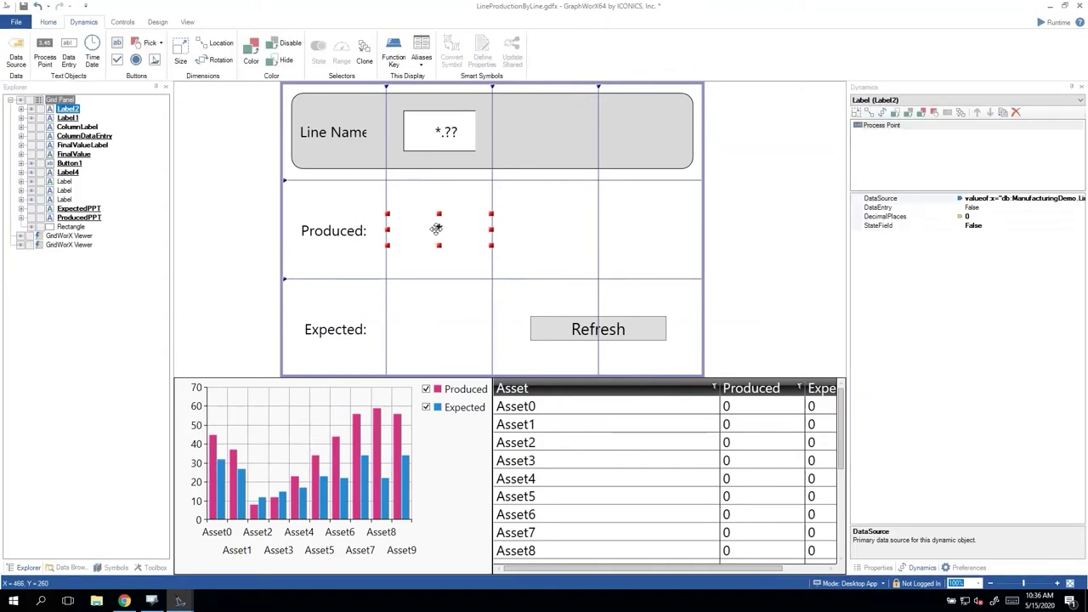
- Copy the Produced label into the Expected row and change its expression's [Produced] to [Expected]
left_click_drag(436, 229, 438, 332)
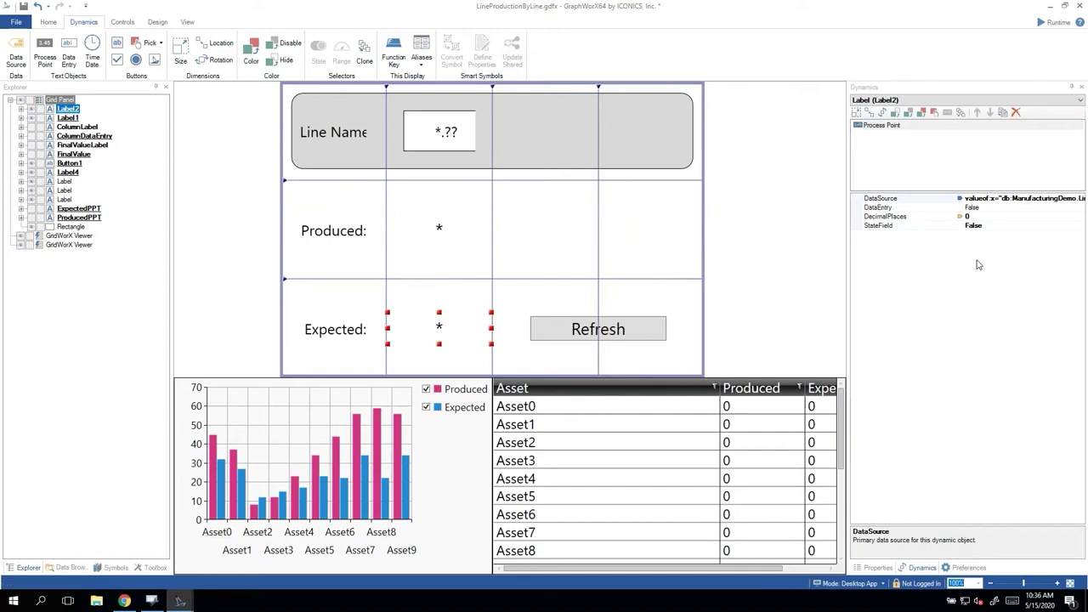
left_click(1073, 198)
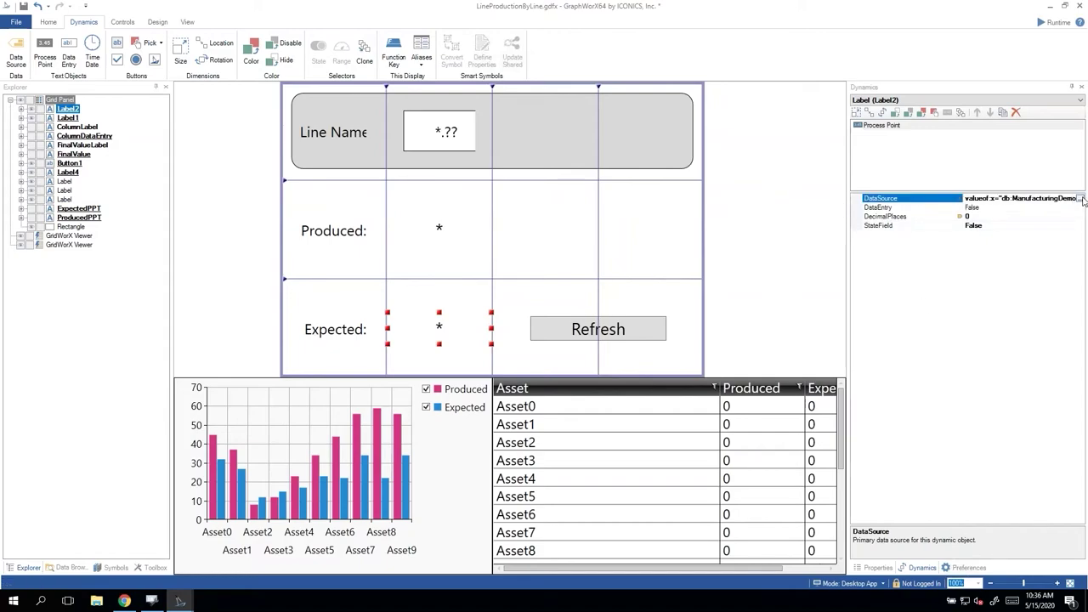
left_click(1082, 198)
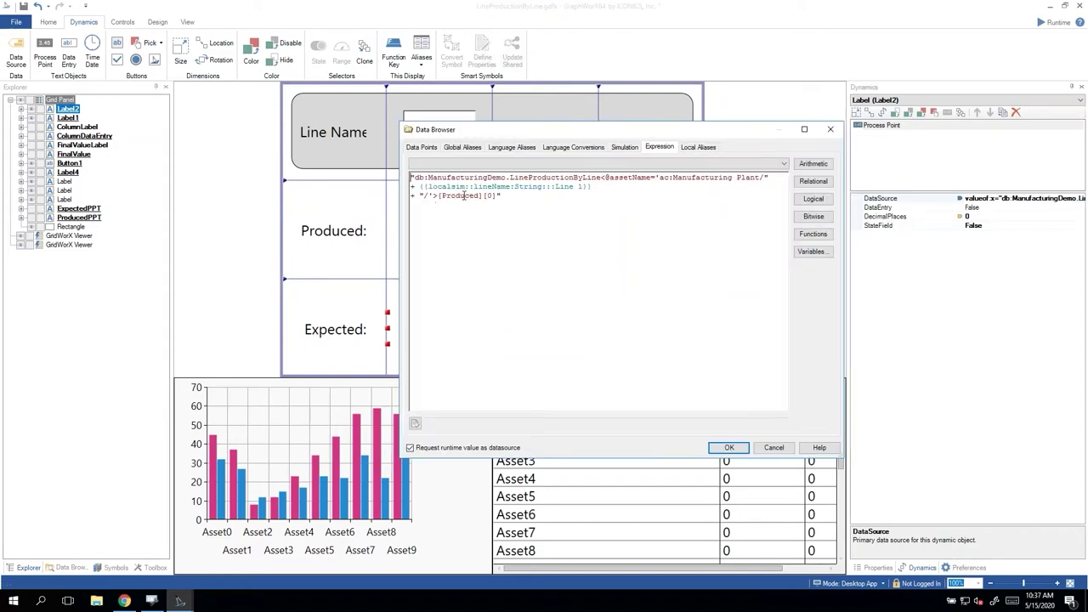
double_click(454, 197)
type("Expected")
left_click(729, 447)
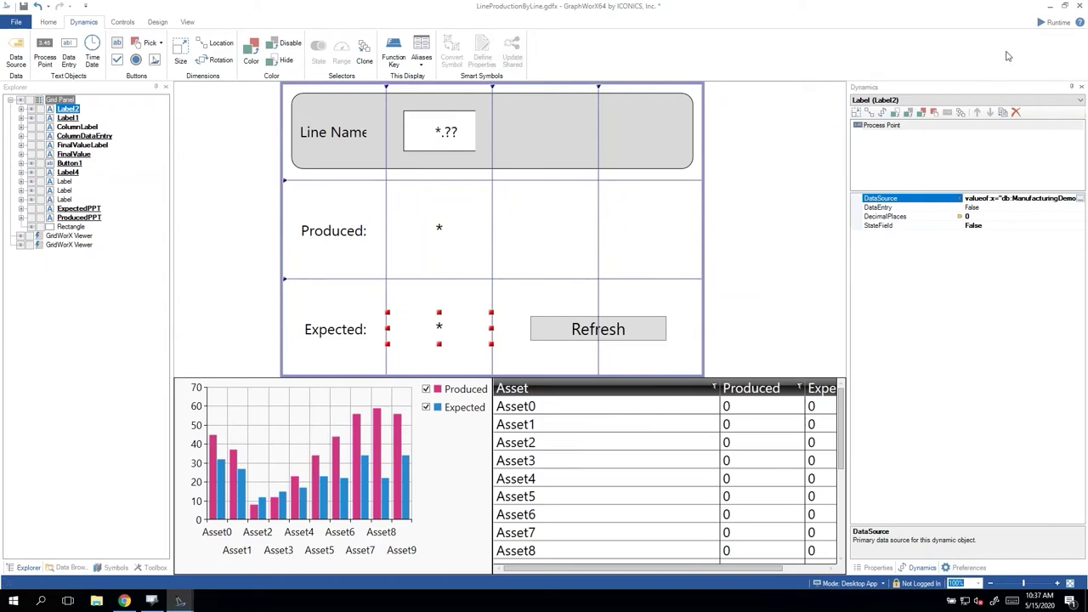
- Run the display, set Line Name to Line 2, and compare Expected 300 with the table
left_click(1049, 23)
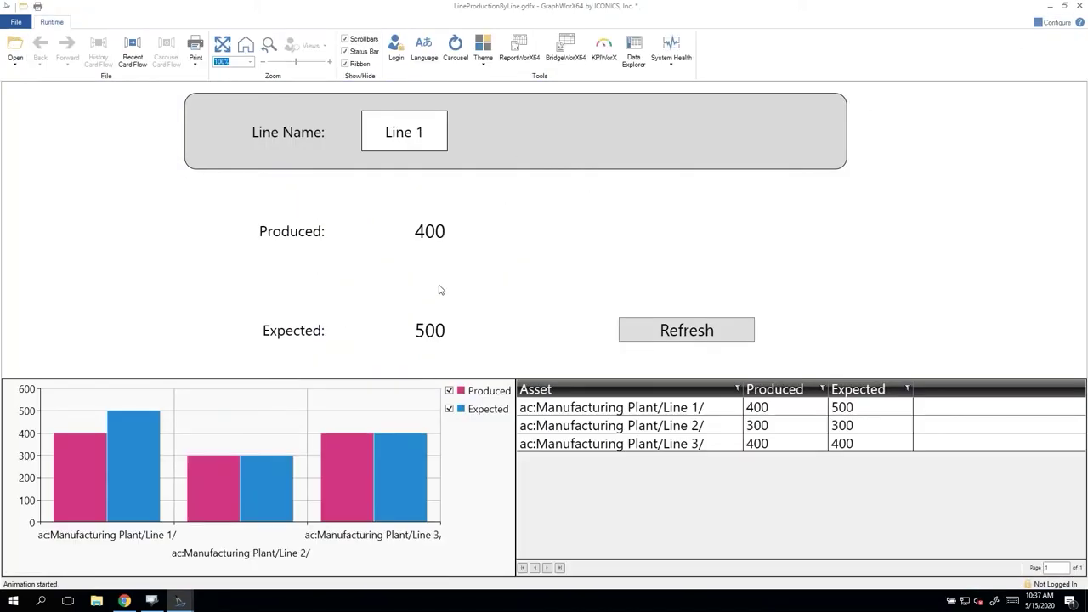
left_click(415, 134)
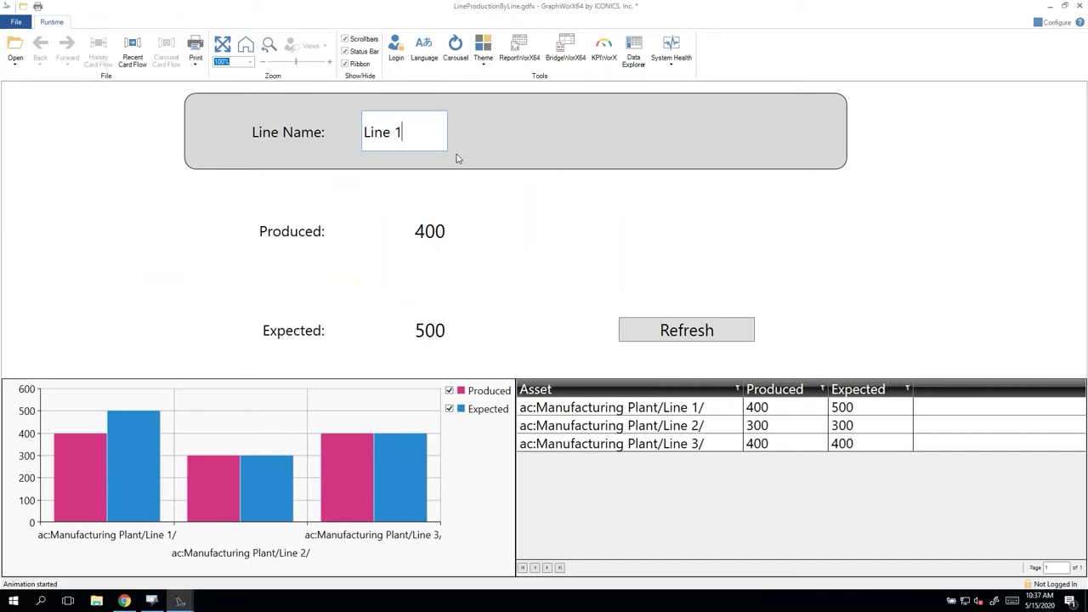
key("shift+Left")
type("2")
key("Return")
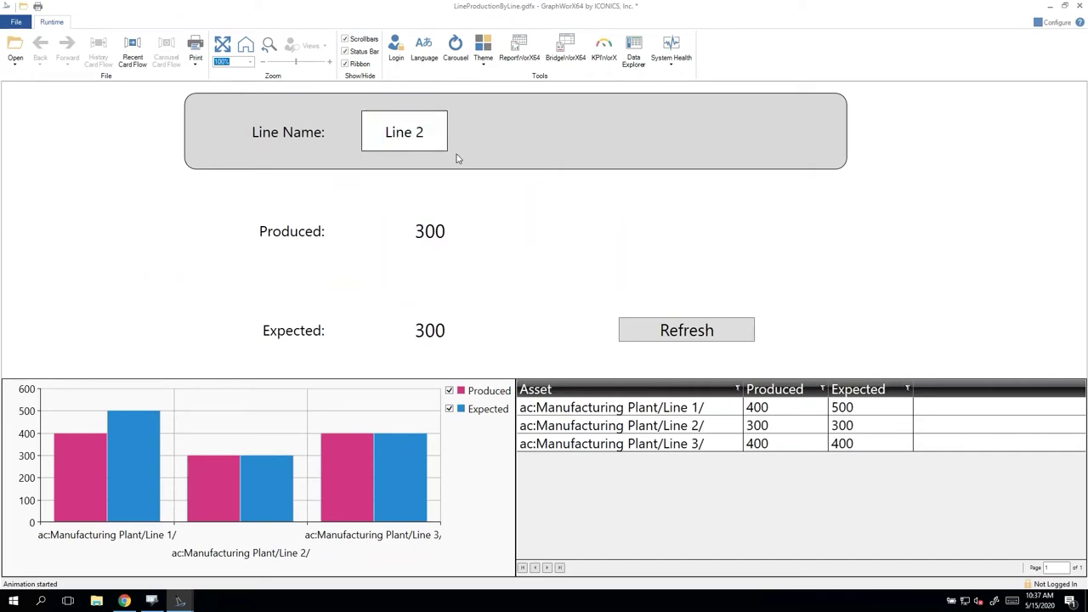
left_click(767, 425)
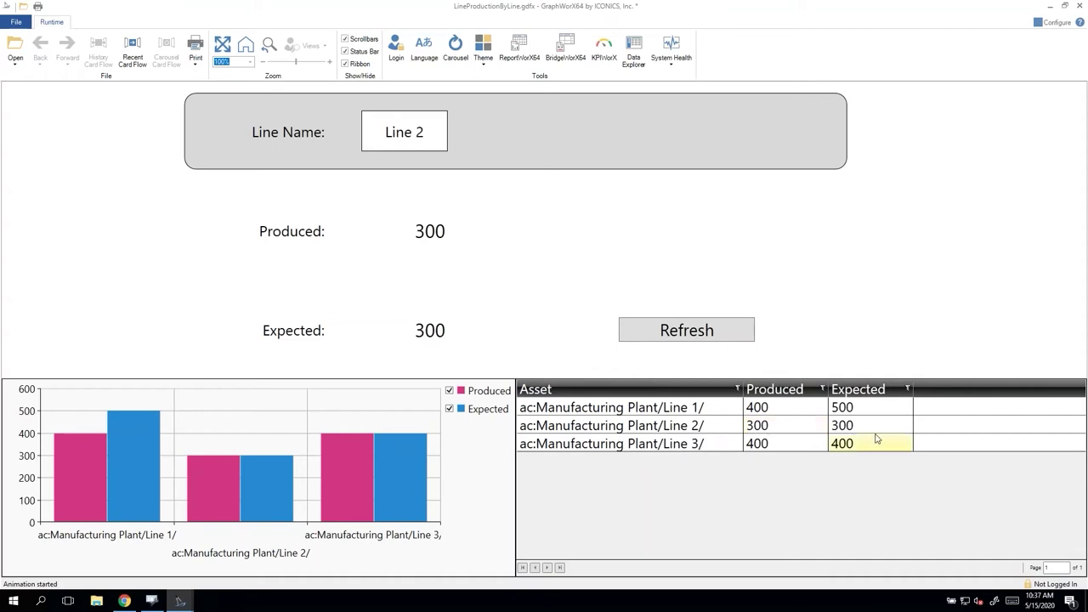
- Set Line Name to Line 3 so Expected shows 400, then return to configure mode
left_click(411, 132)
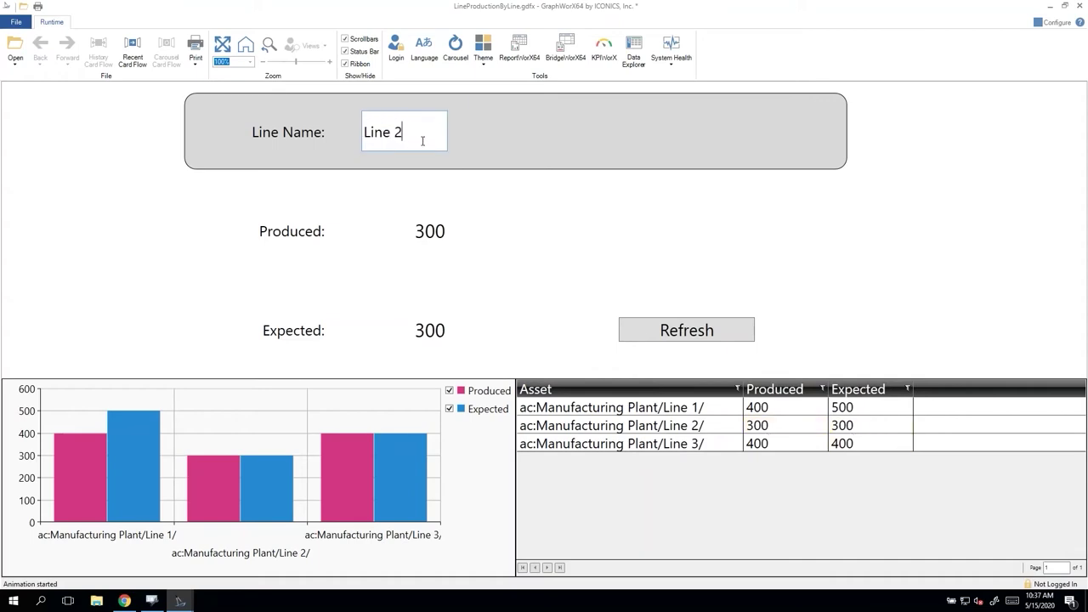
key("shift+Left")
type("4")
key("BackSpace")
type("3")
key("Return")
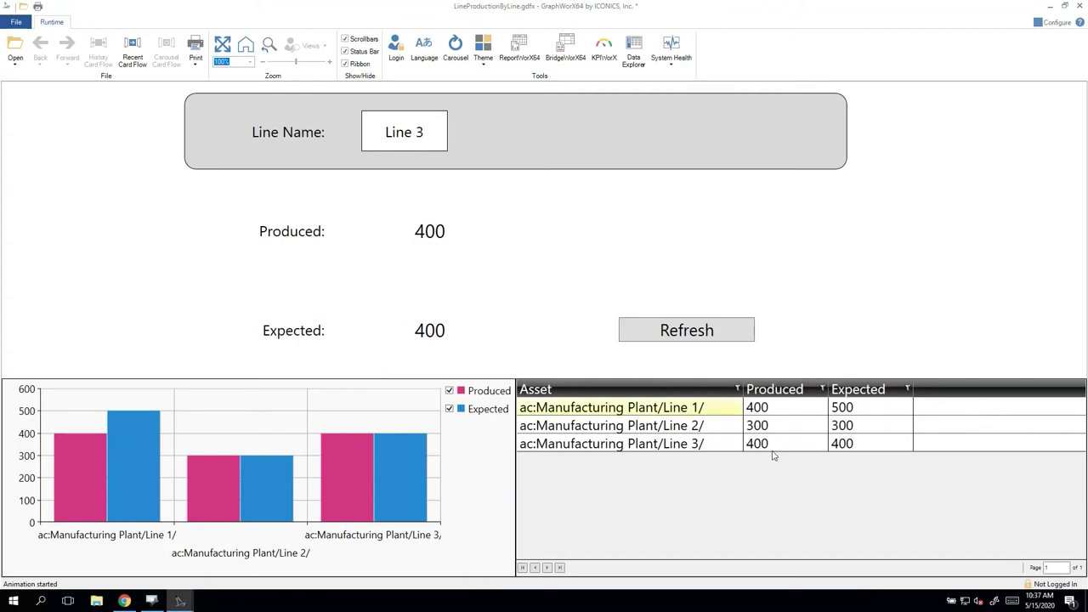
left_click(1058, 22)
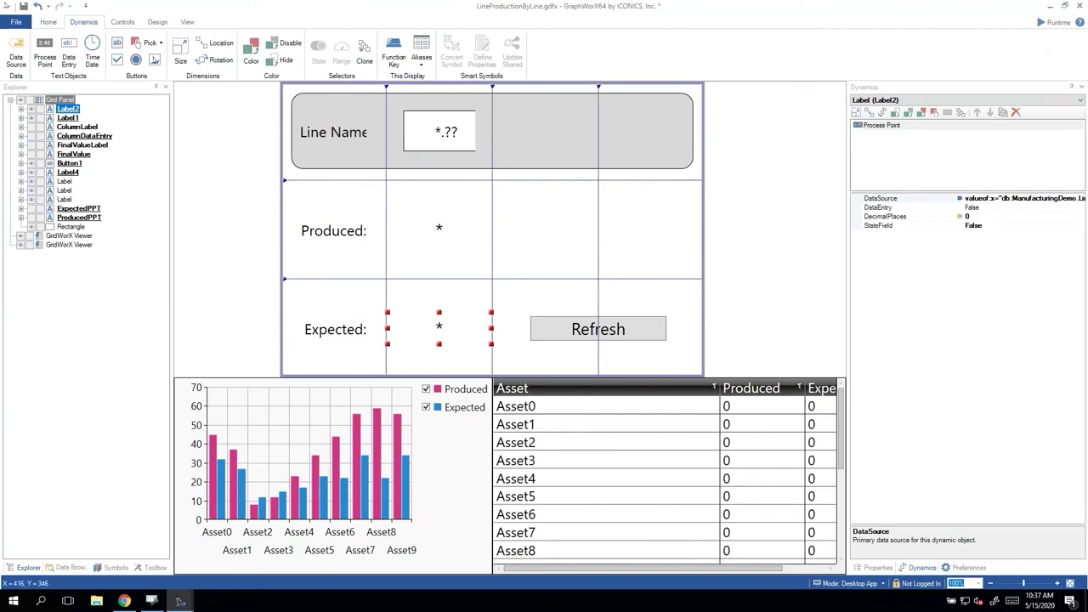
- Set DataEntry to True on both the Produced and Expected labels, then run the display
left_click(440, 229, "ctrl")
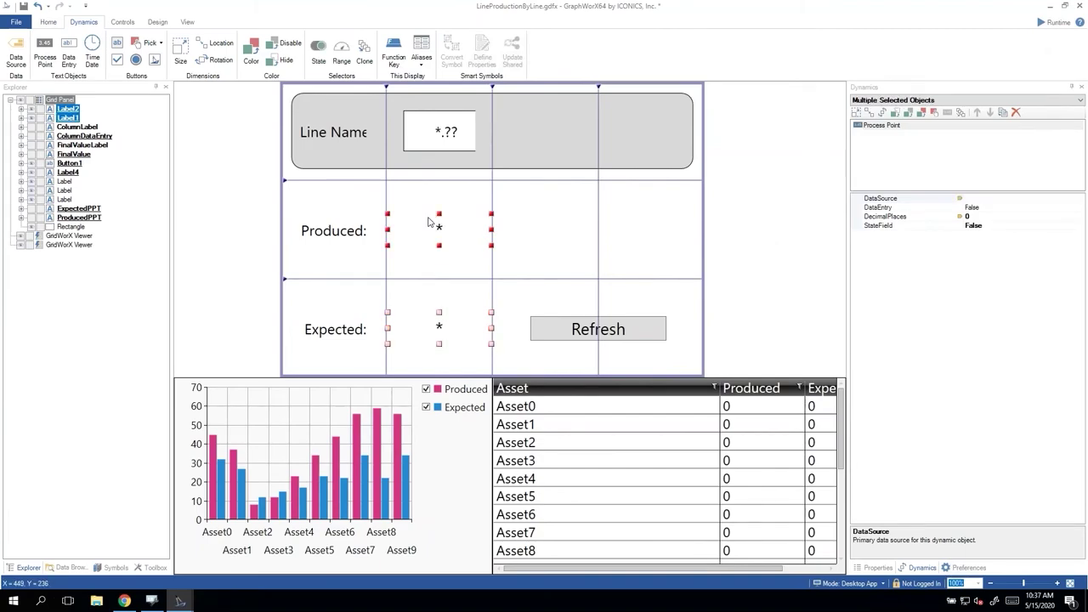
left_click(935, 207)
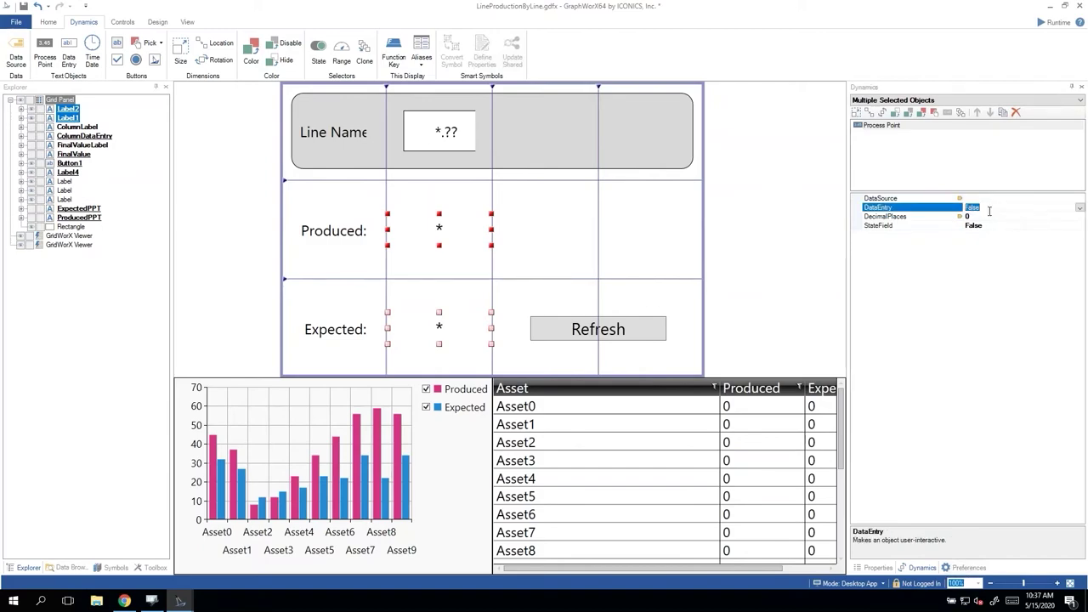
key("Down")
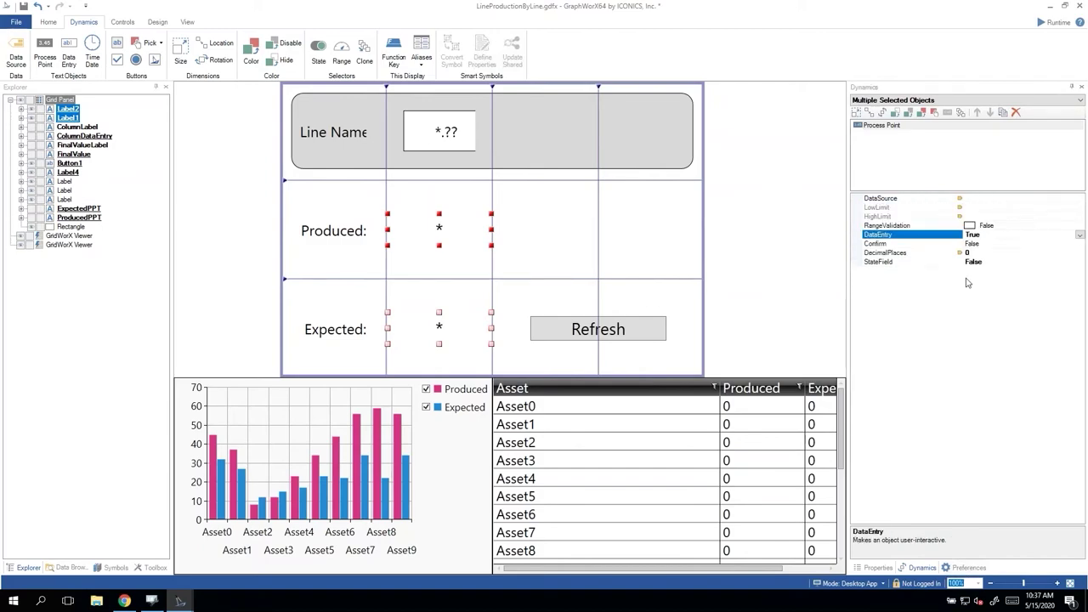
left_click(1053, 23)
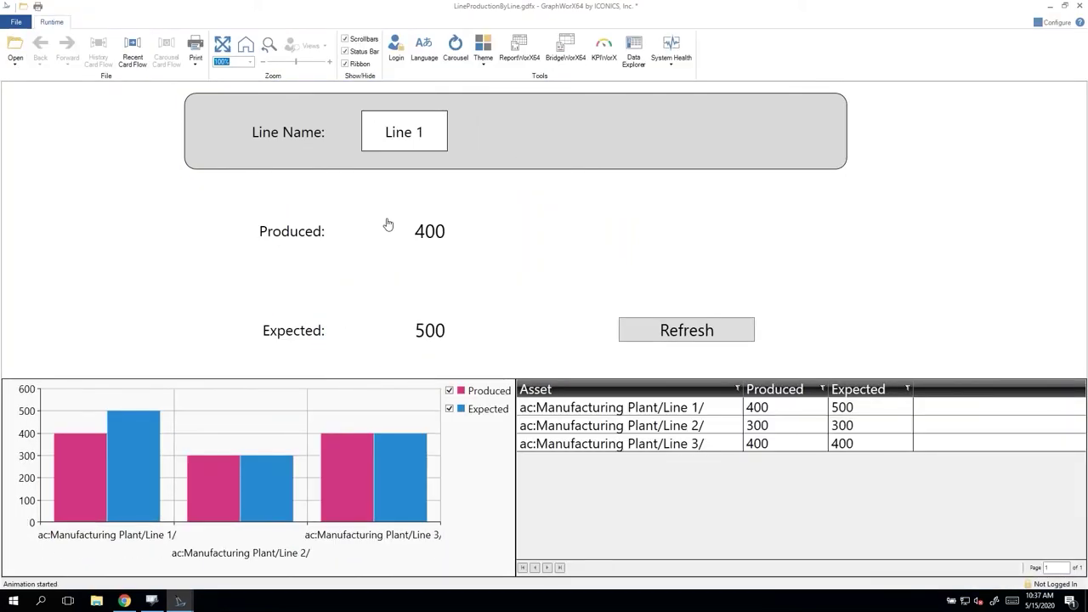
- Select Line 2, write 150 to its Produced value, and refresh the table and chart
left_click(401, 134)
key("End")
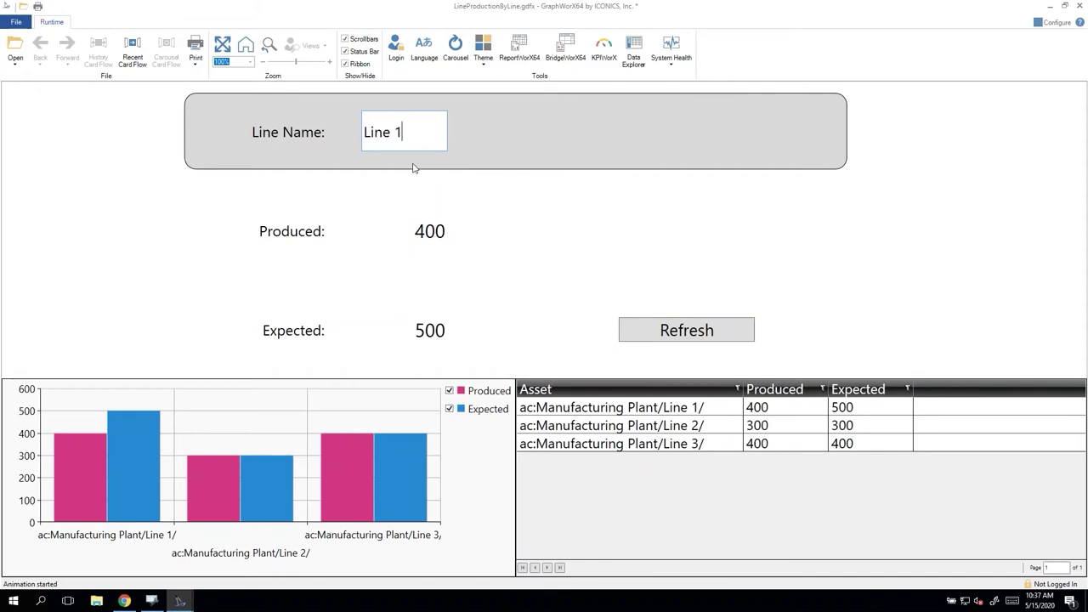
key("shift+Left")
type("2")
key("Return")
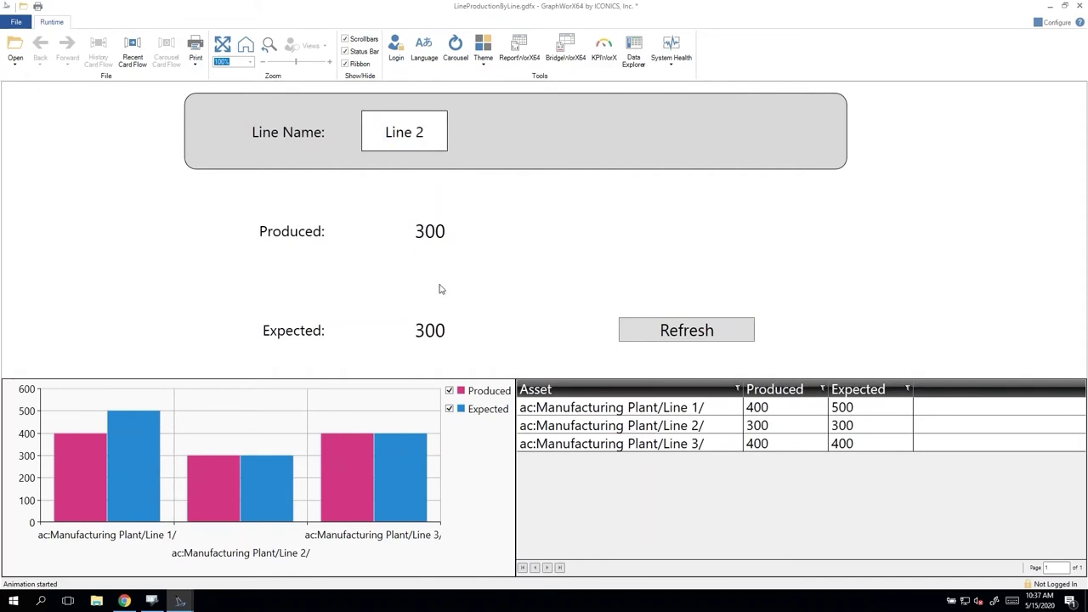
key("Tab")
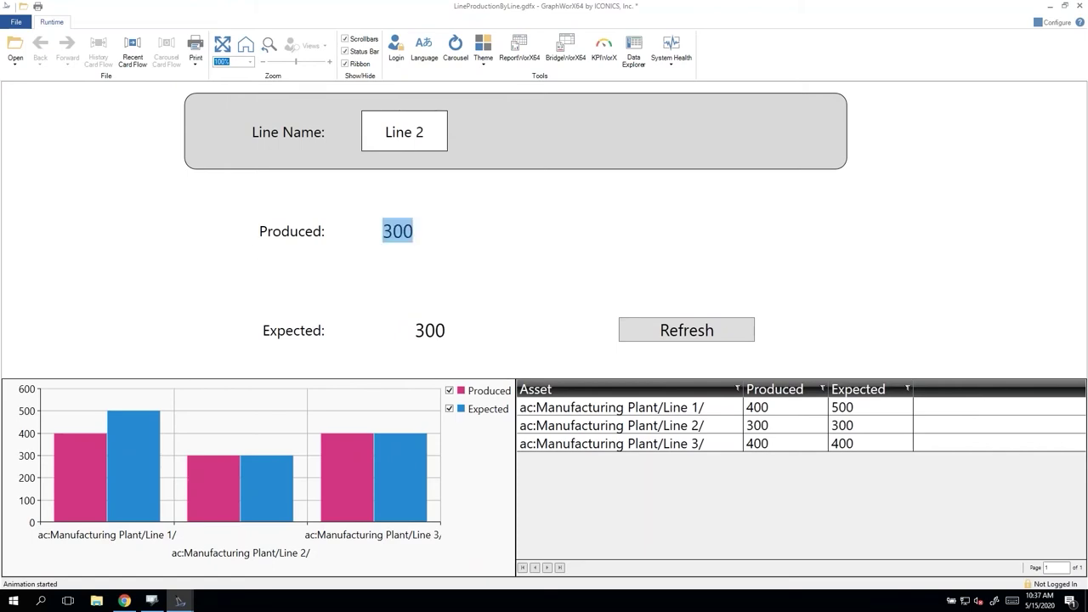
type("150")
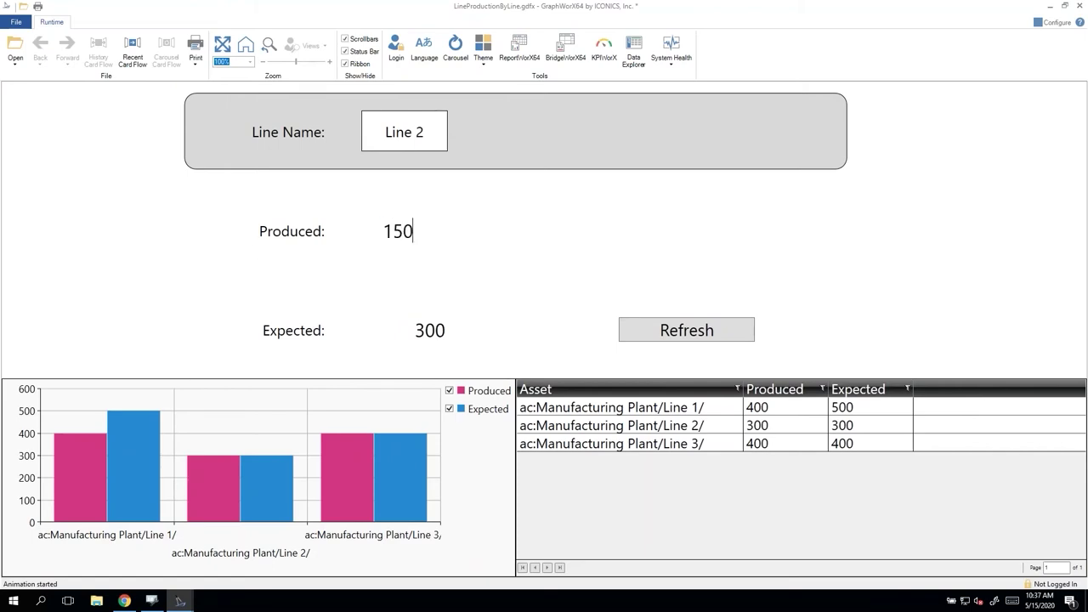
key("Return")
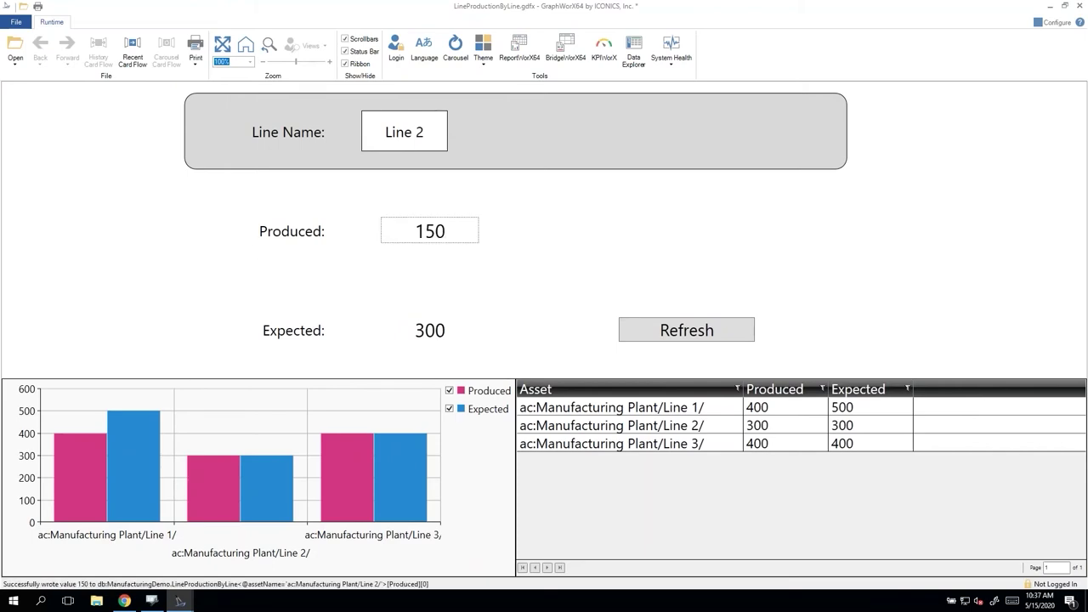
left_click(713, 333)
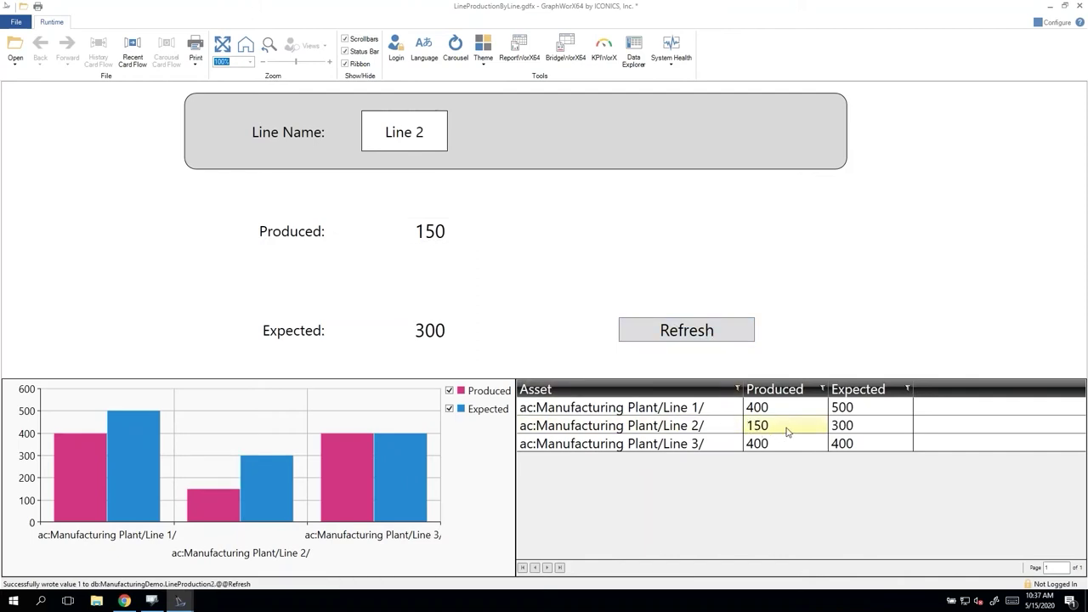
- Select Line 3, write 500 to its Expected value, and refresh the table and chart
left_click(424, 146)
key("Right")
key("shift+Left")
type("3")
key("Return")
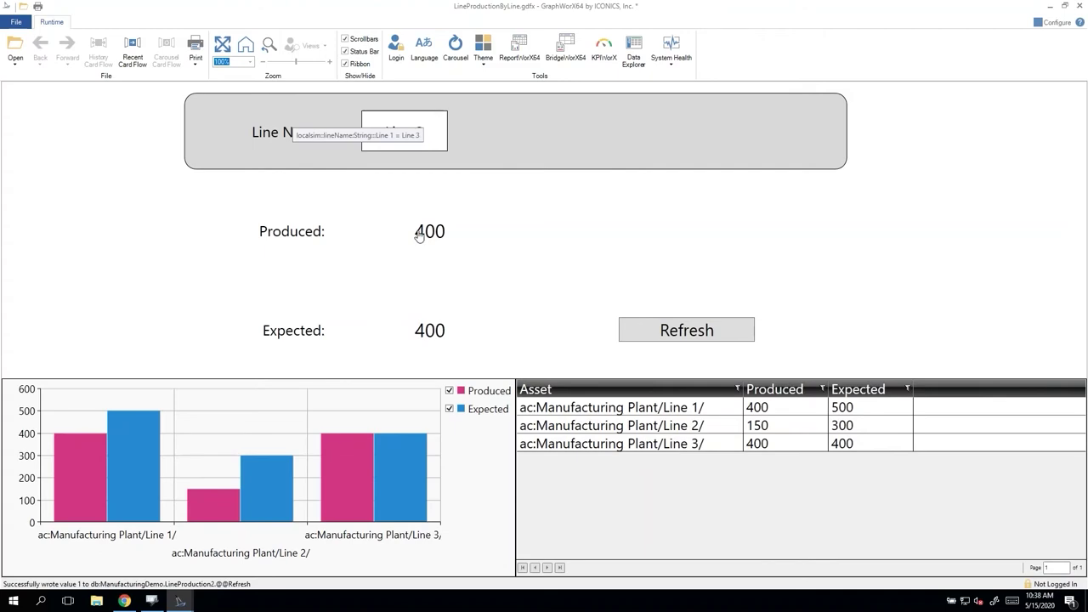
left_click(429, 335)
type("500")
key("Return")
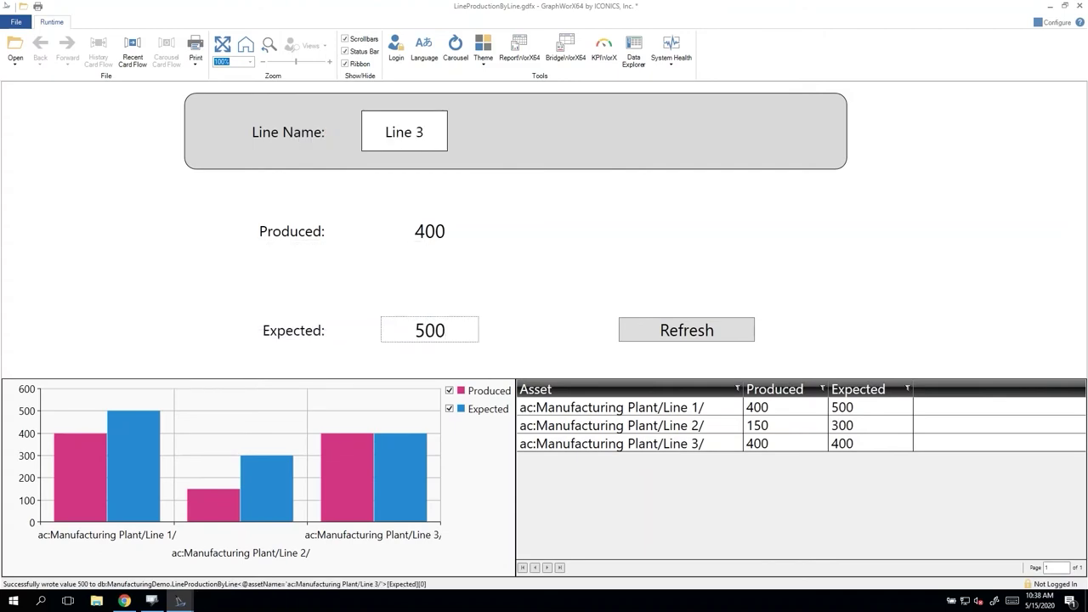
left_click(719, 332)
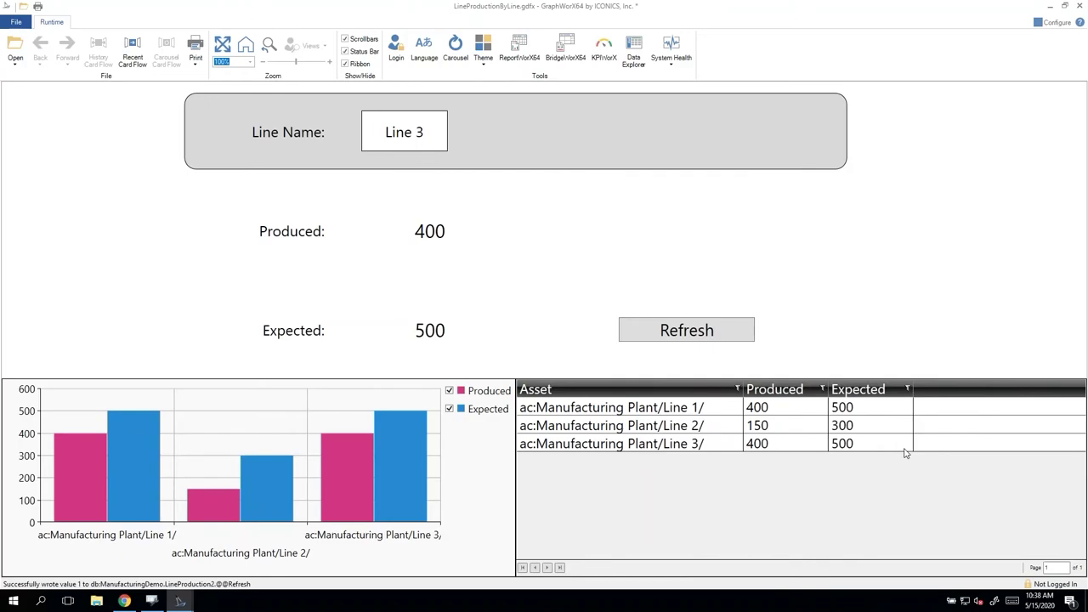
- Inspect the Cell Value label's expression joining line name and ColumnName, then cancel unchanged
left_click(1053, 23)
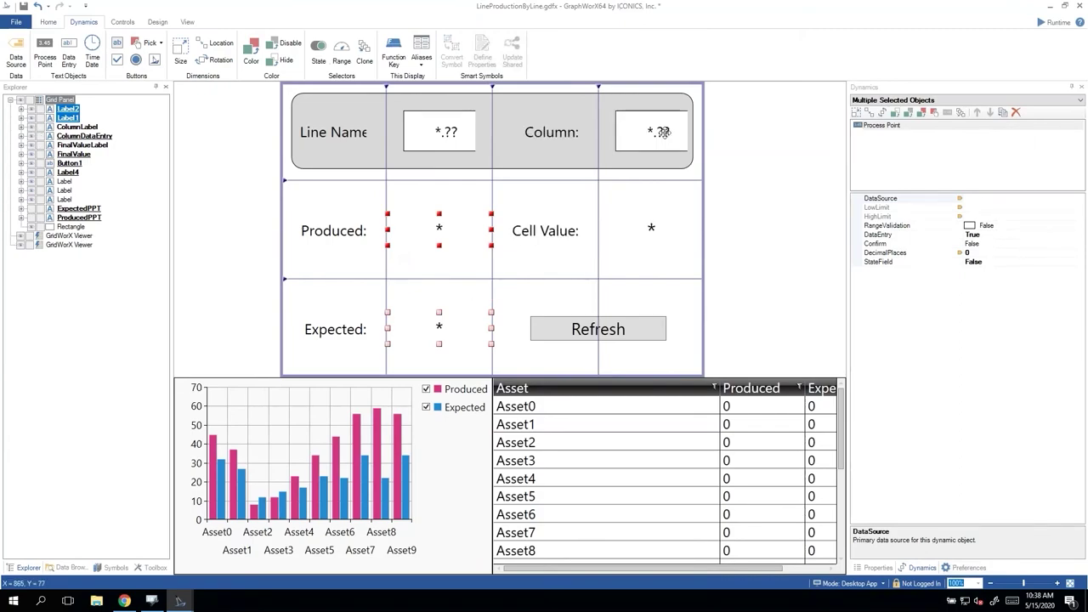
left_click(662, 132)
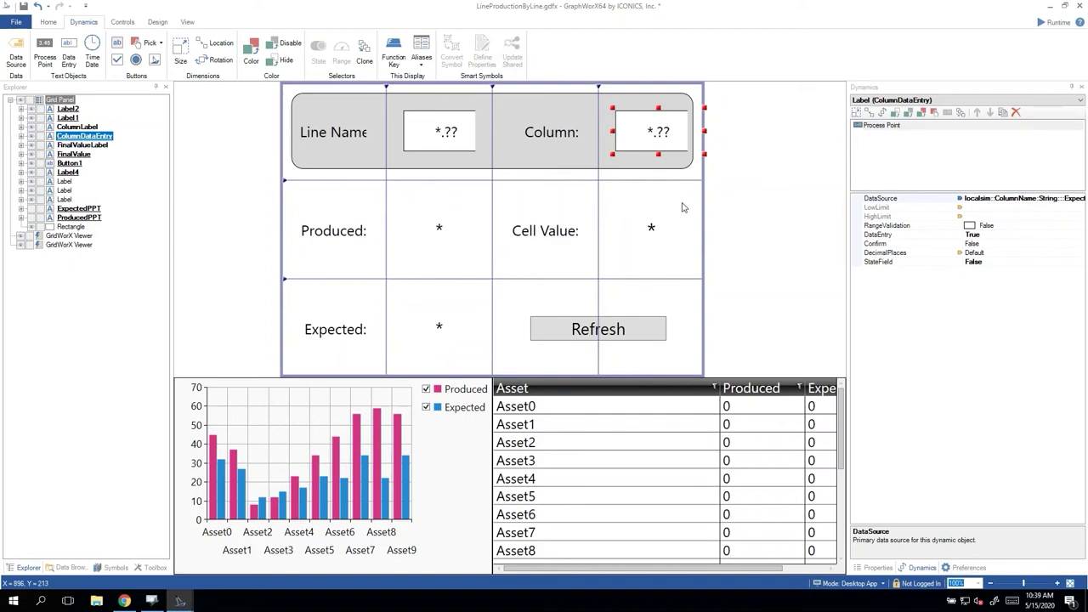
left_click(651, 232)
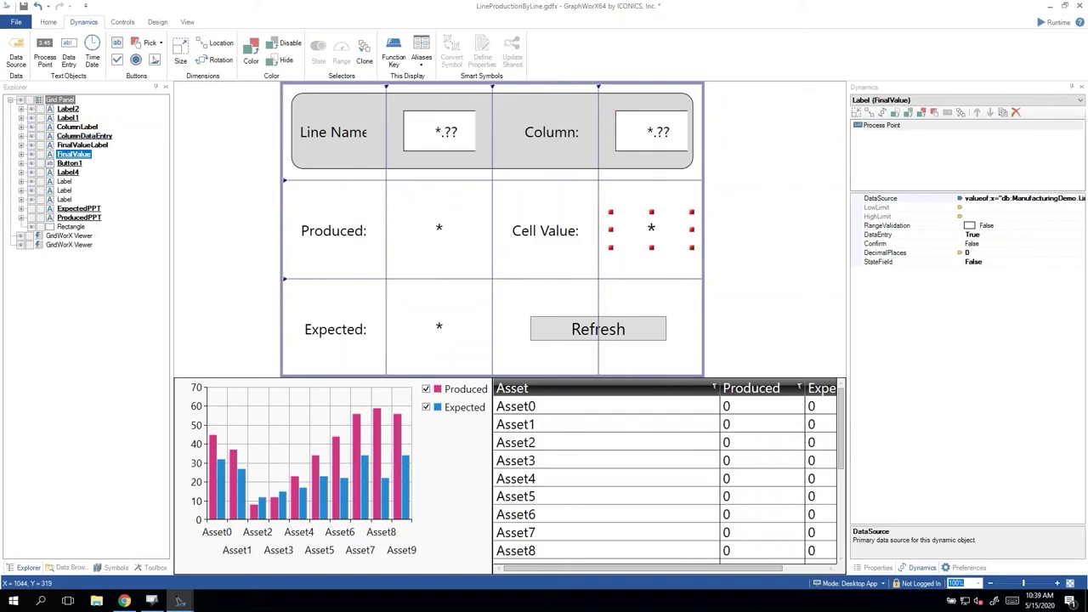
left_click(1081, 199)
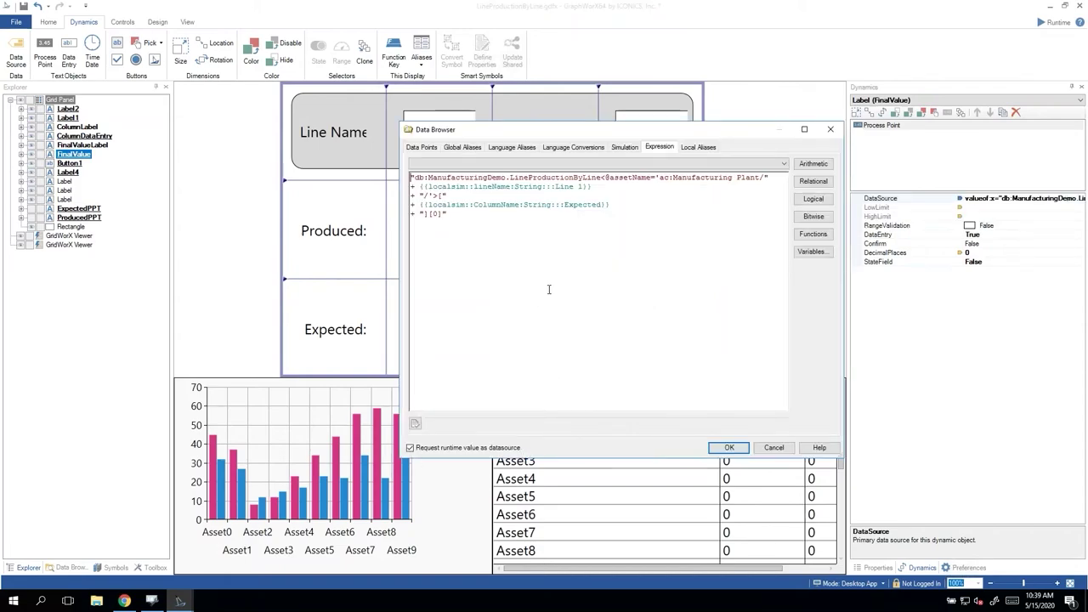
double_click(444, 196)
left_click(449, 197)
left_click_drag(614, 210, 420, 206)
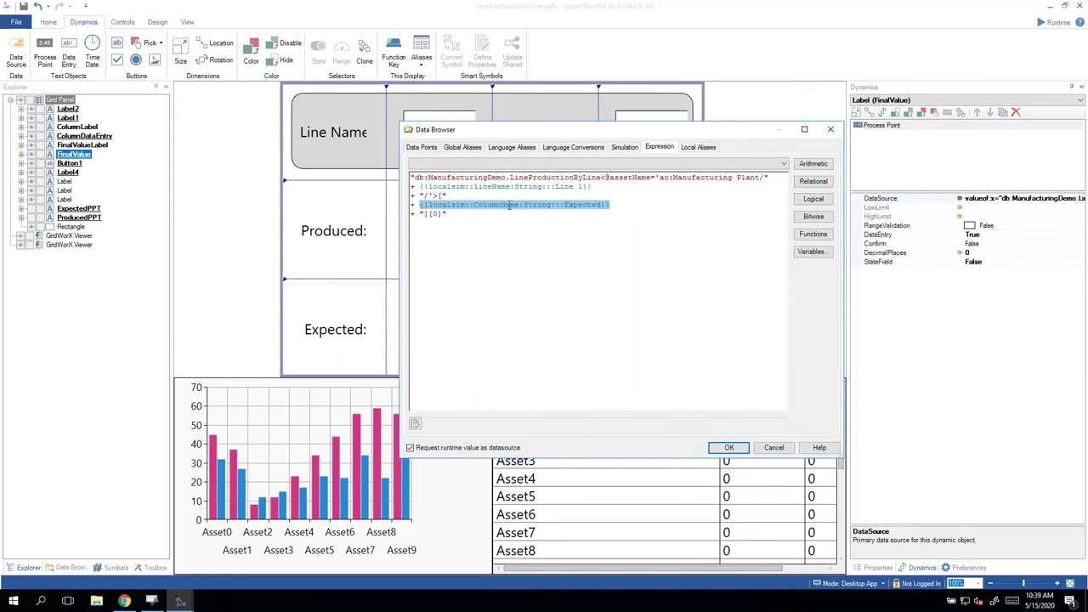
left_click(642, 207)
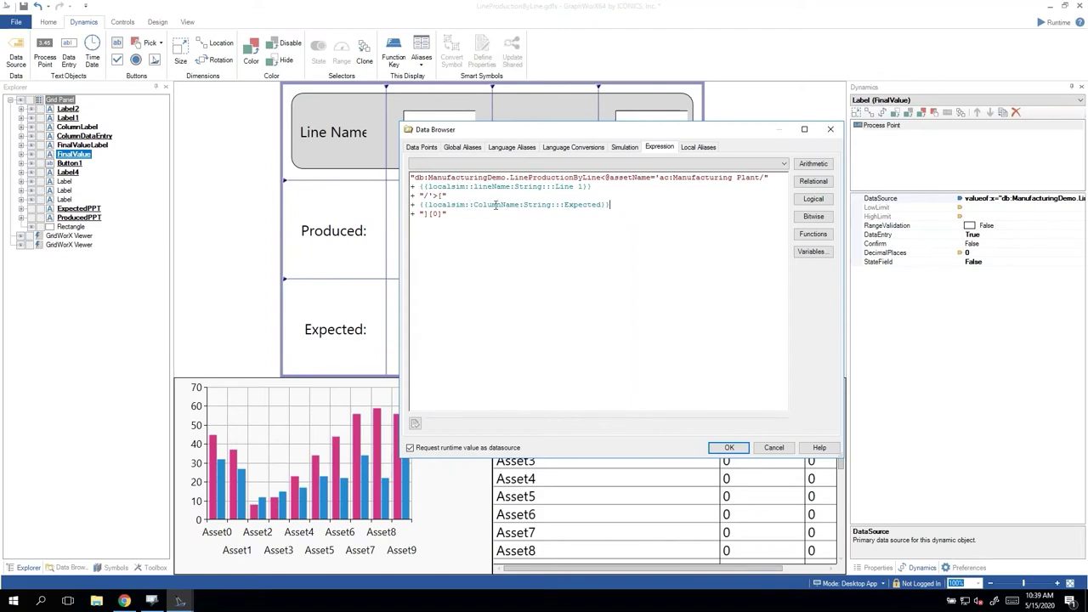
left_click(774, 448)
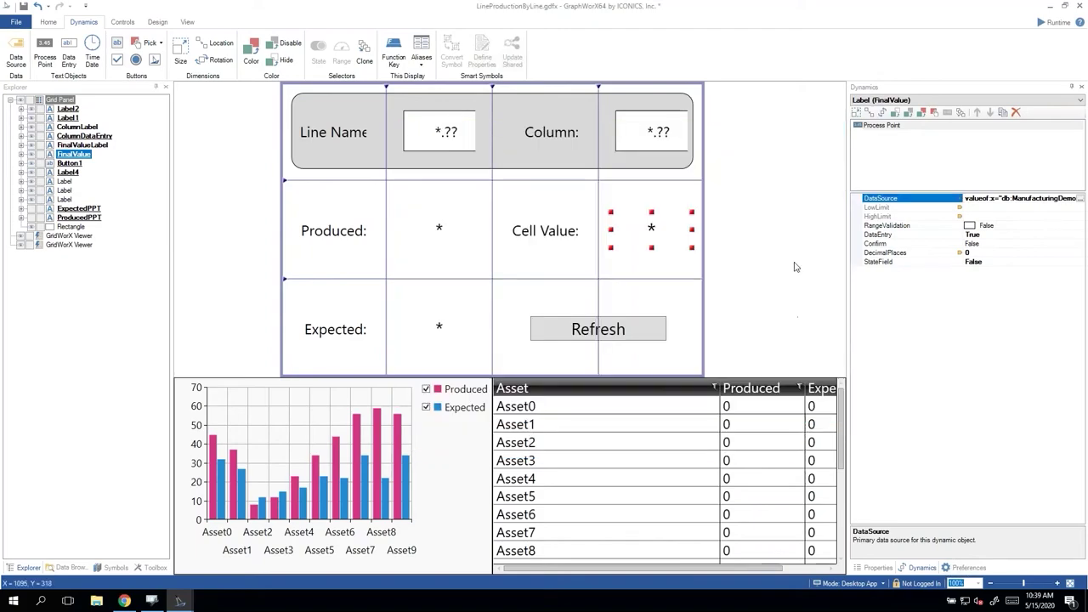
- Run the display, write 550 to Line 1's Expected via Cell Value, and refresh
left_click(1060, 24)
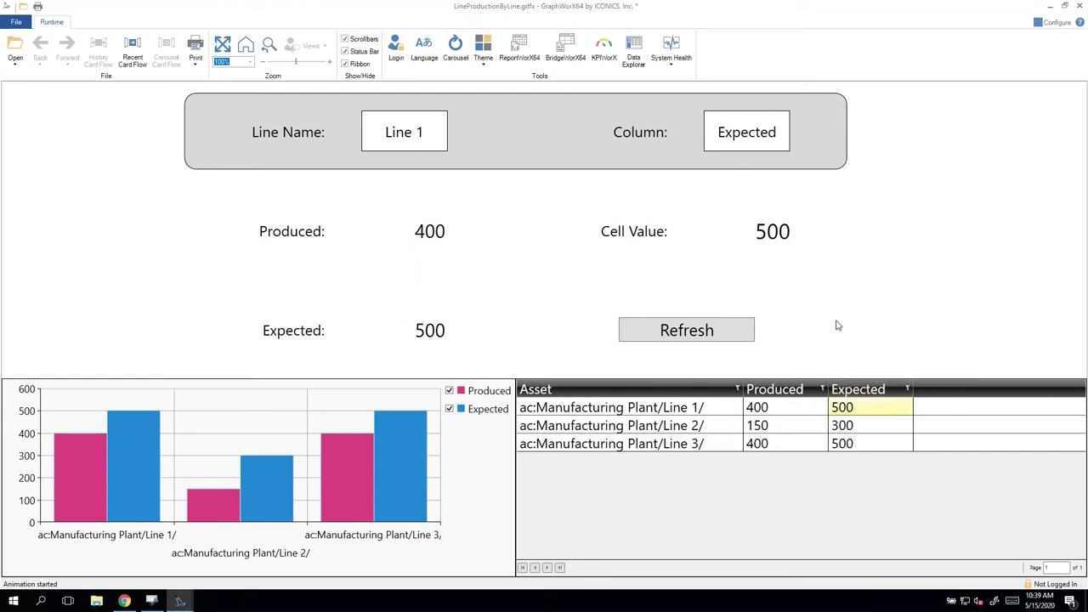
double_click(771, 236)
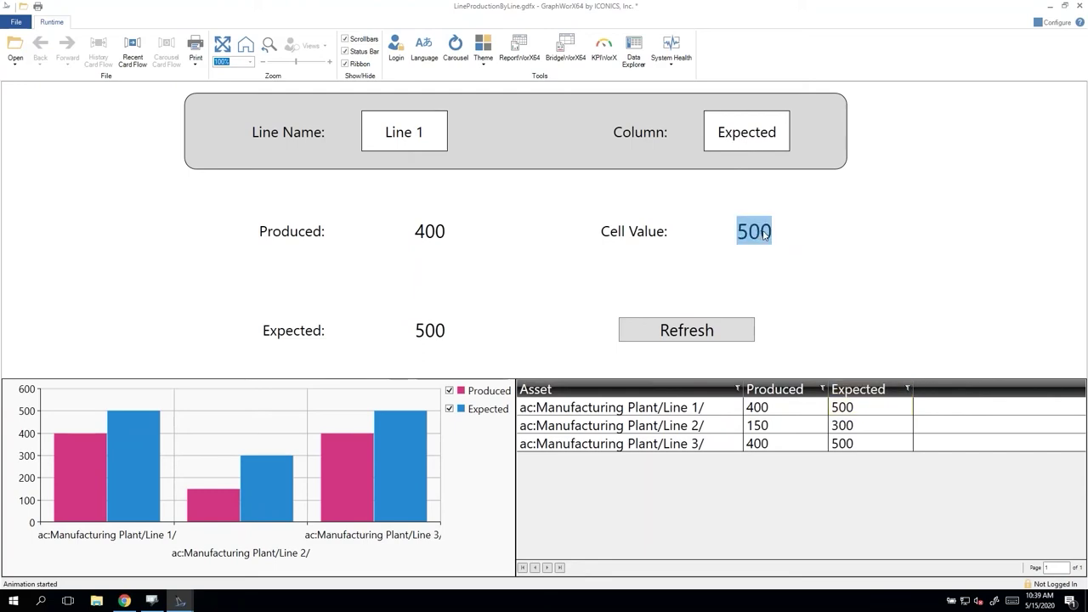
type("550")
key("Return")
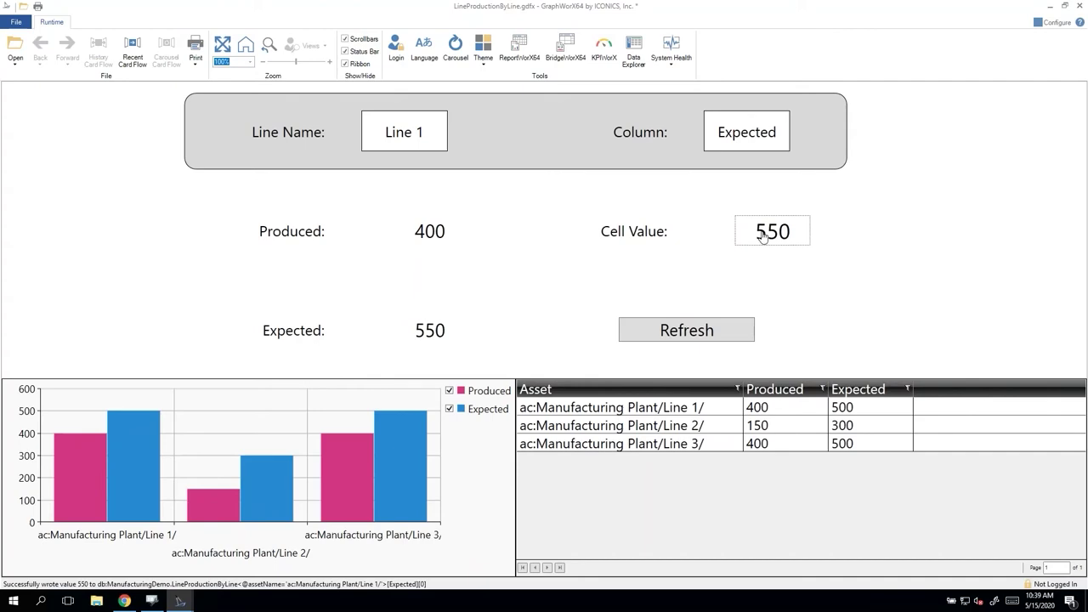
left_click(737, 337)
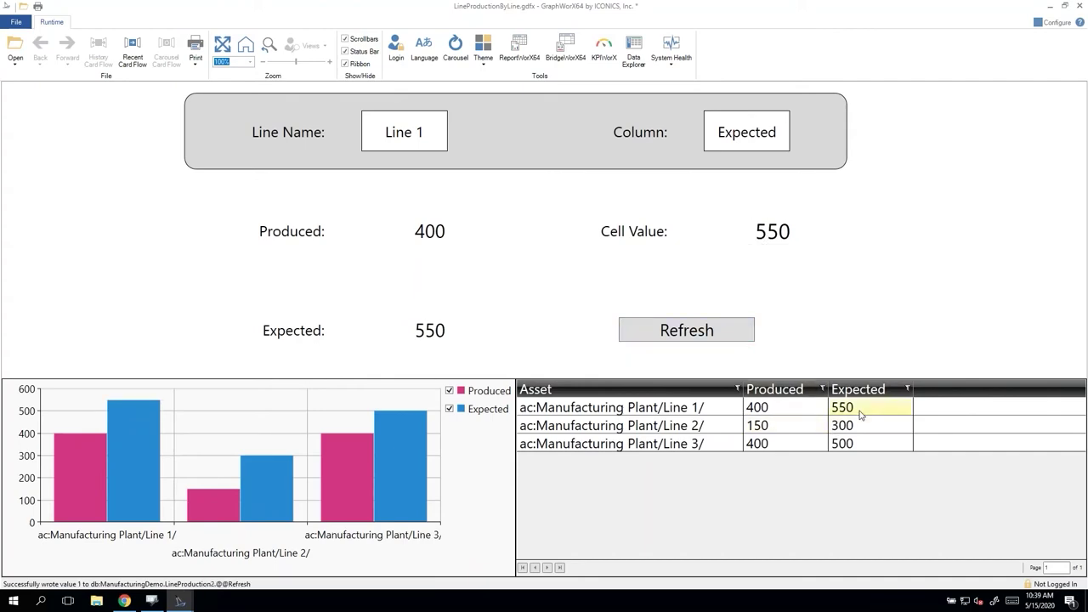
- Set Line Name to Line 3 and Column to Produced, write 800, and refresh
left_click(424, 135)
left_click(424, 134)
key("shift+Left")
type("3")
key("Return")
left_click(752, 141)
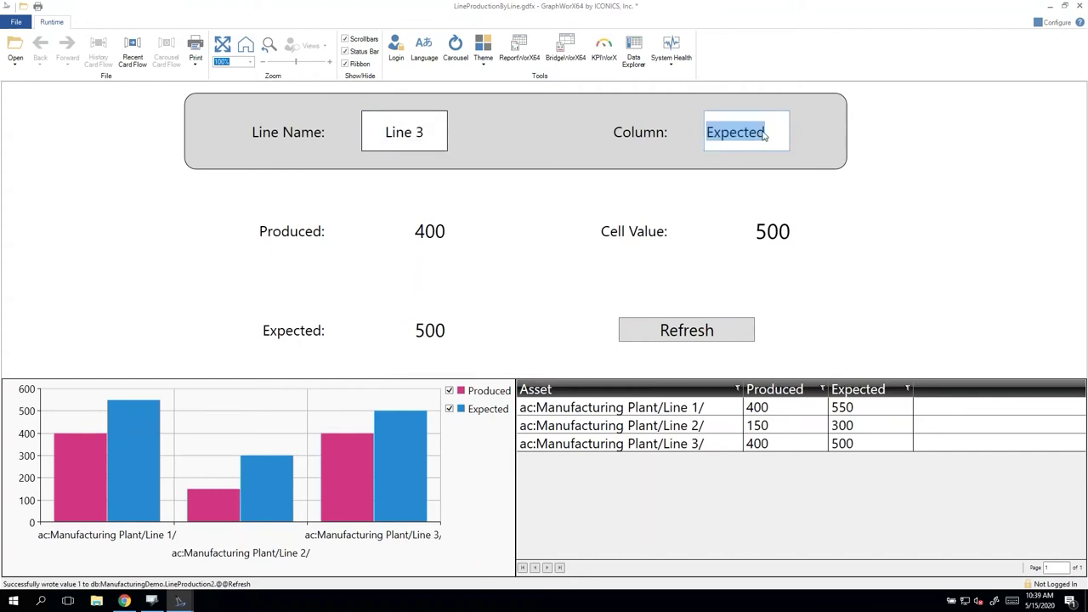
type("Produced")
key("Return")
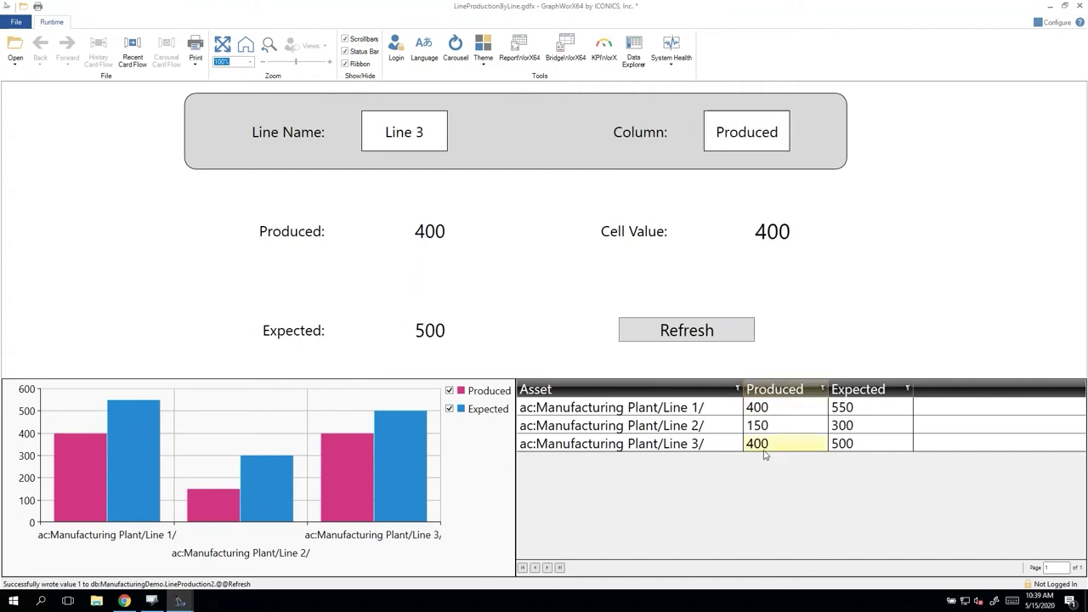
double_click(769, 242)
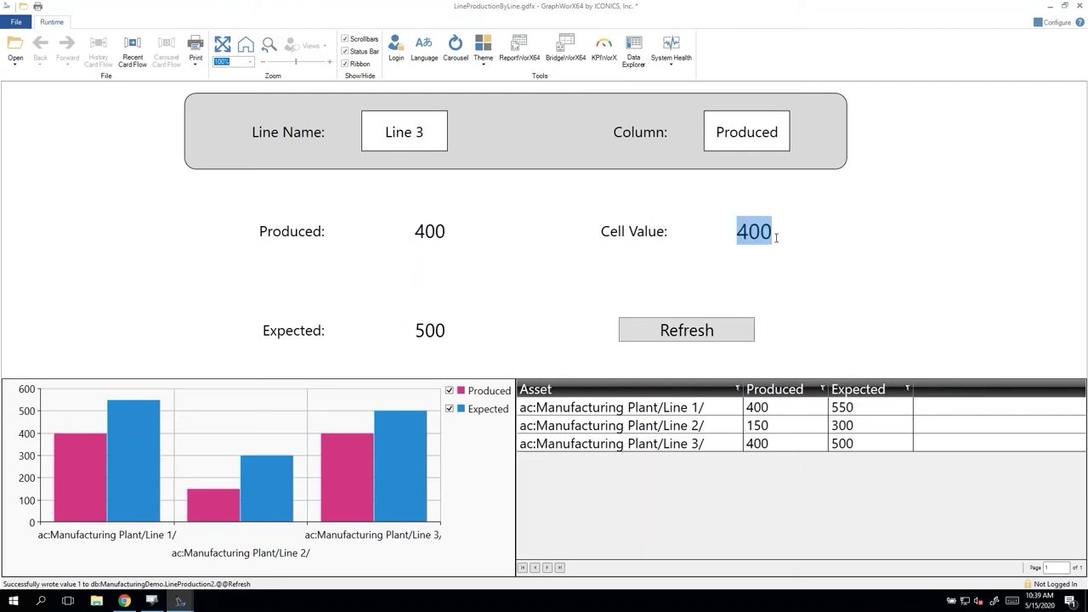
type("800")
key("Return")
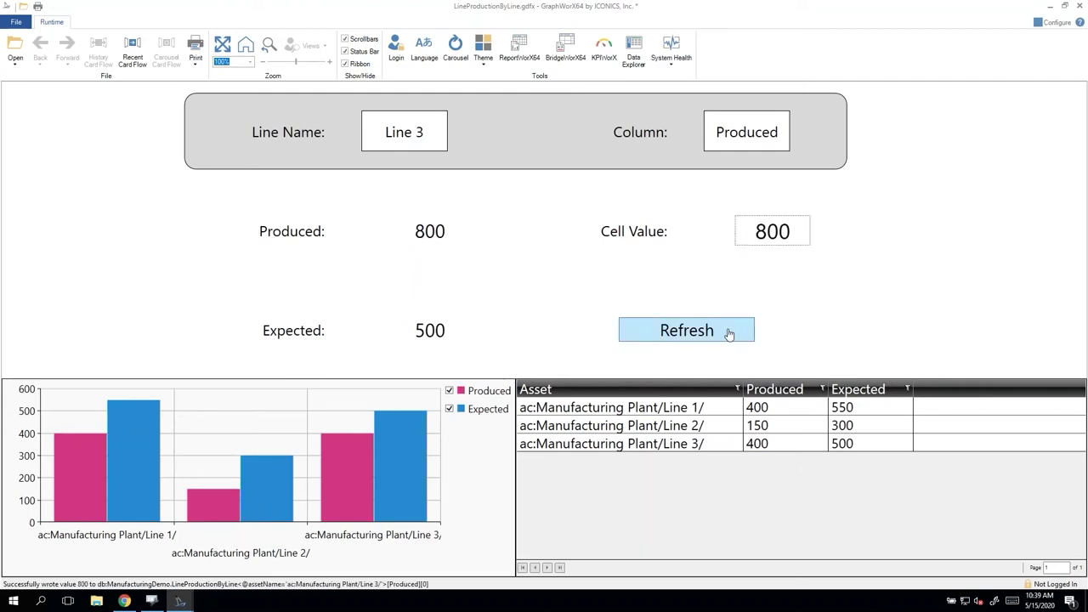
left_click(727, 335)
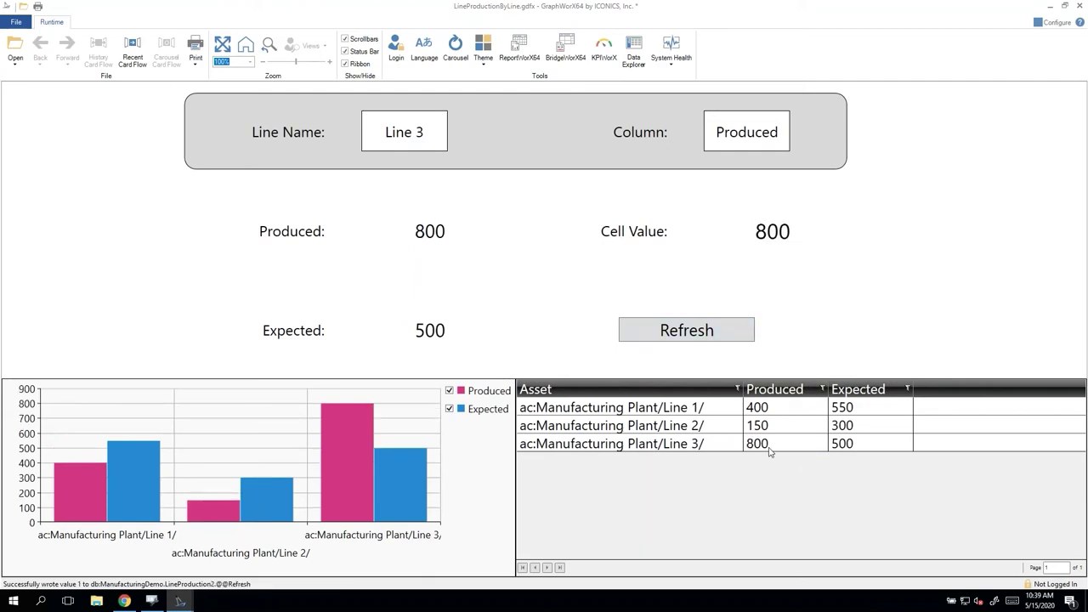